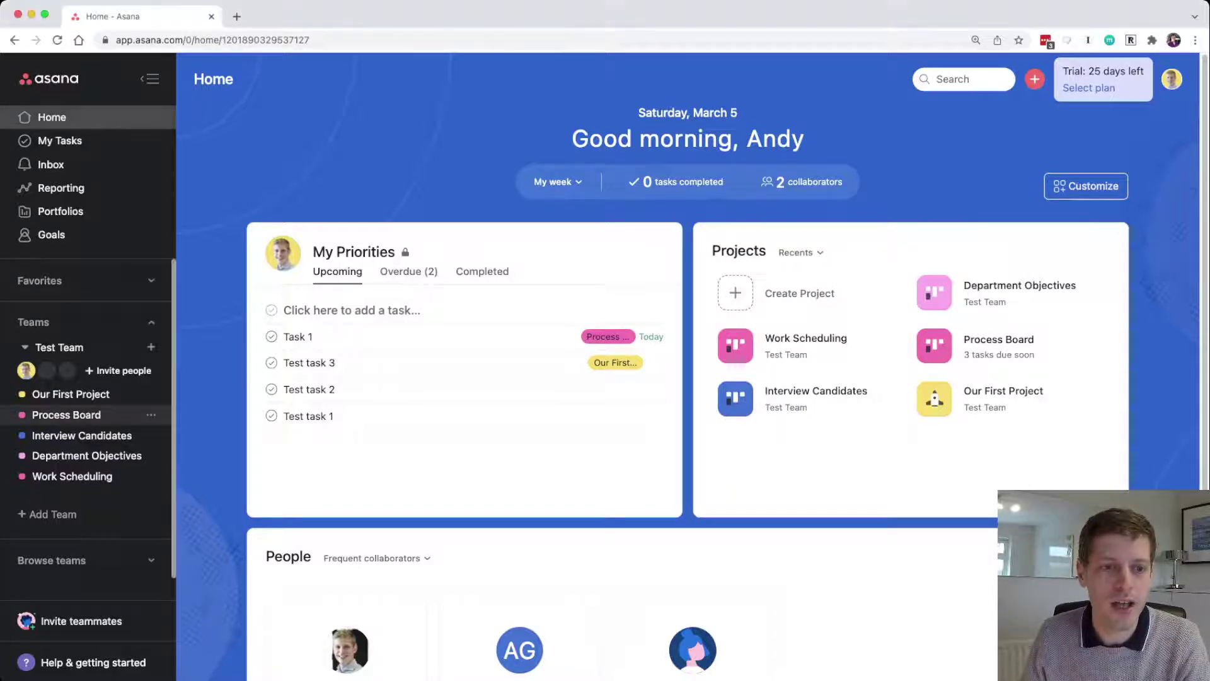
Open the Process Board project, and move Task 1 to the Doing section and Task 2 to Complete
left_click(66, 414)
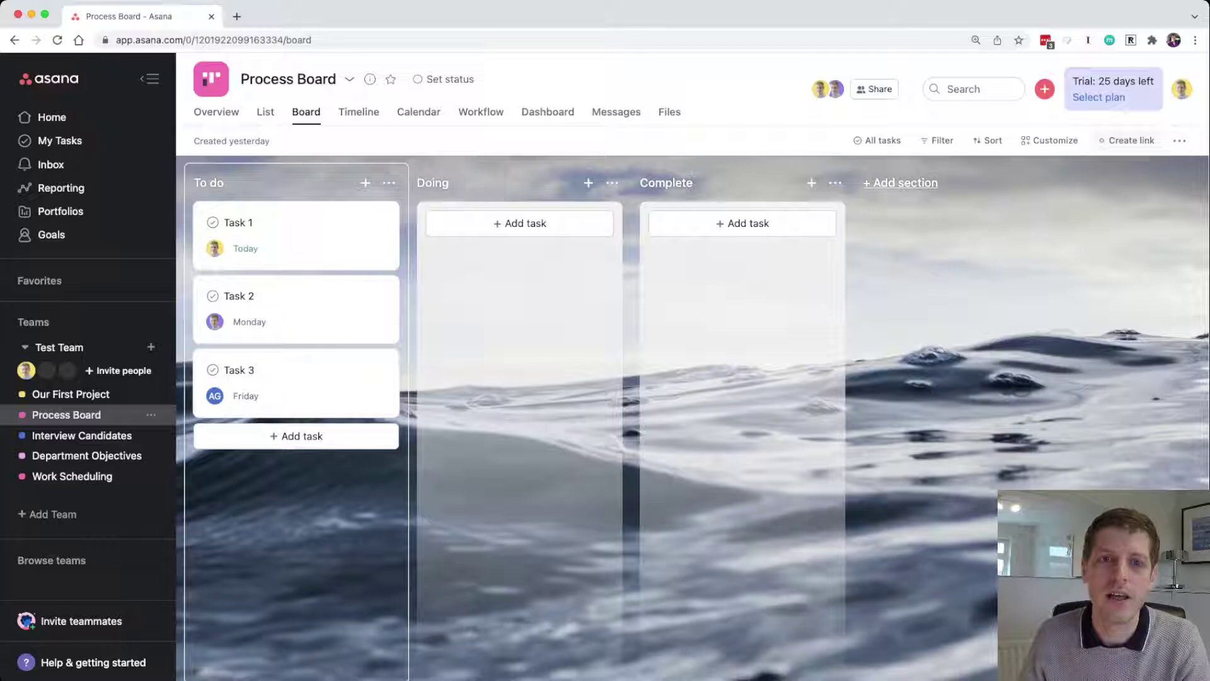
left_click_drag(296, 237, 520, 234)
left_click_drag(297, 237, 743, 236)
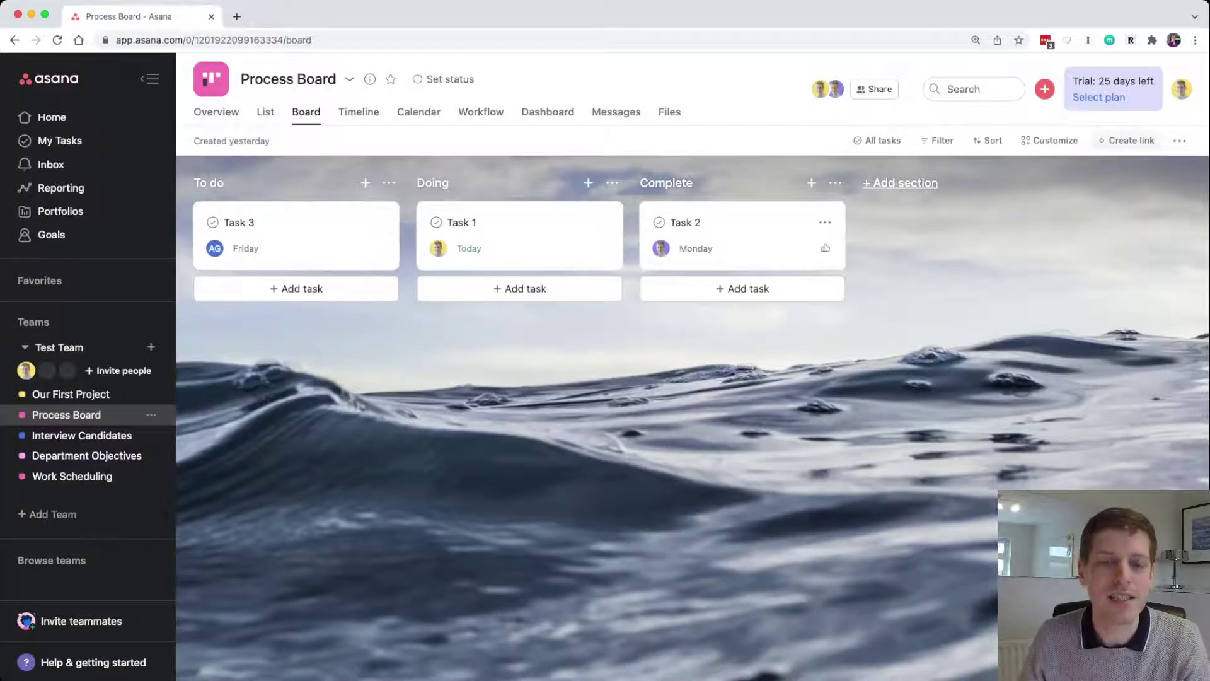
Return Task 1 and Task 2 to the To do section, and move Task 3 to Doing
left_click_drag(520, 236, 301, 277)
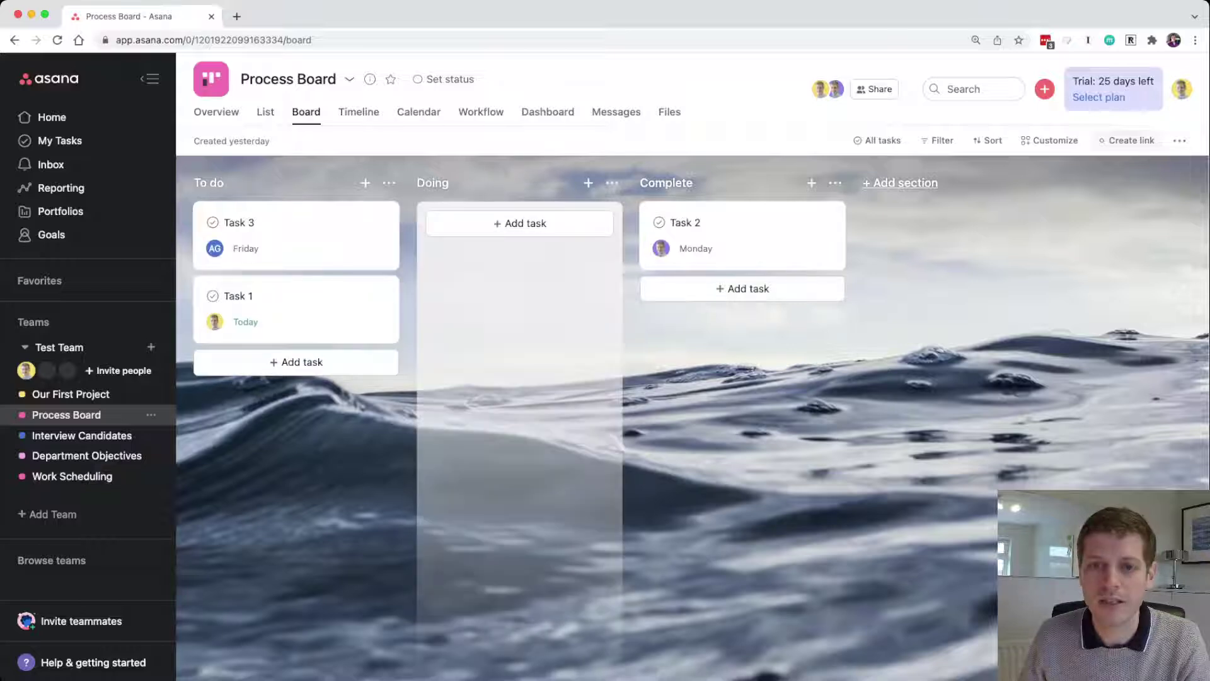
left_click_drag(742, 236, 302, 377)
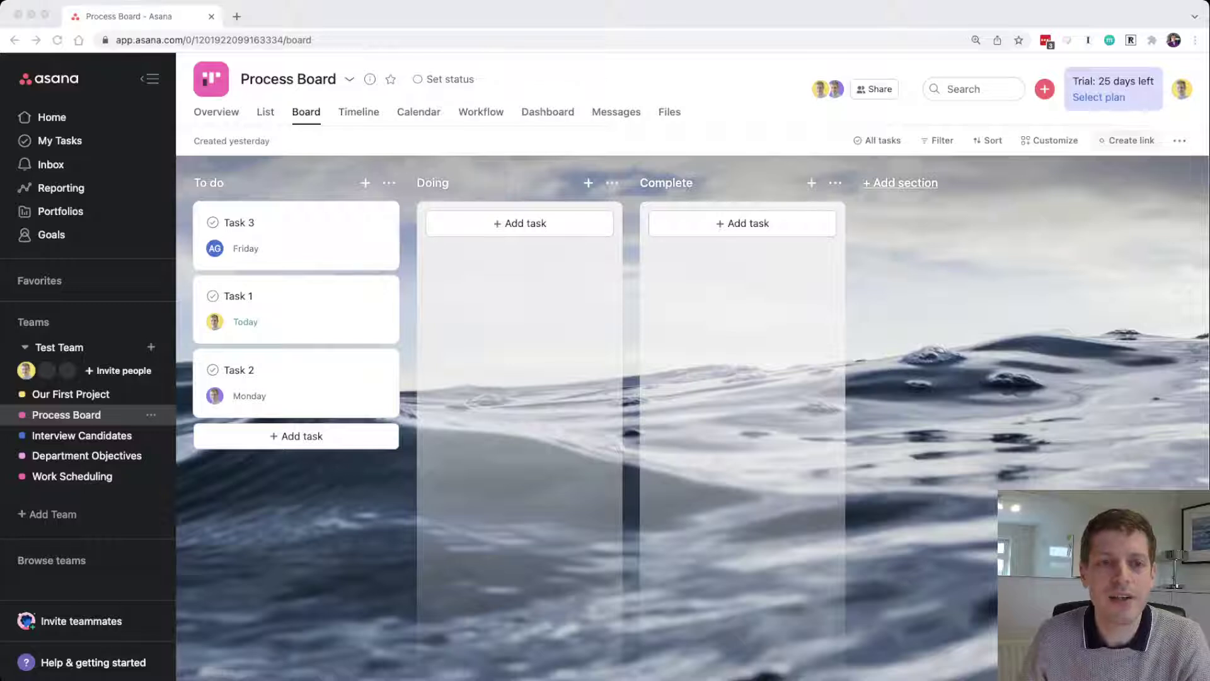
key("super+Tab")
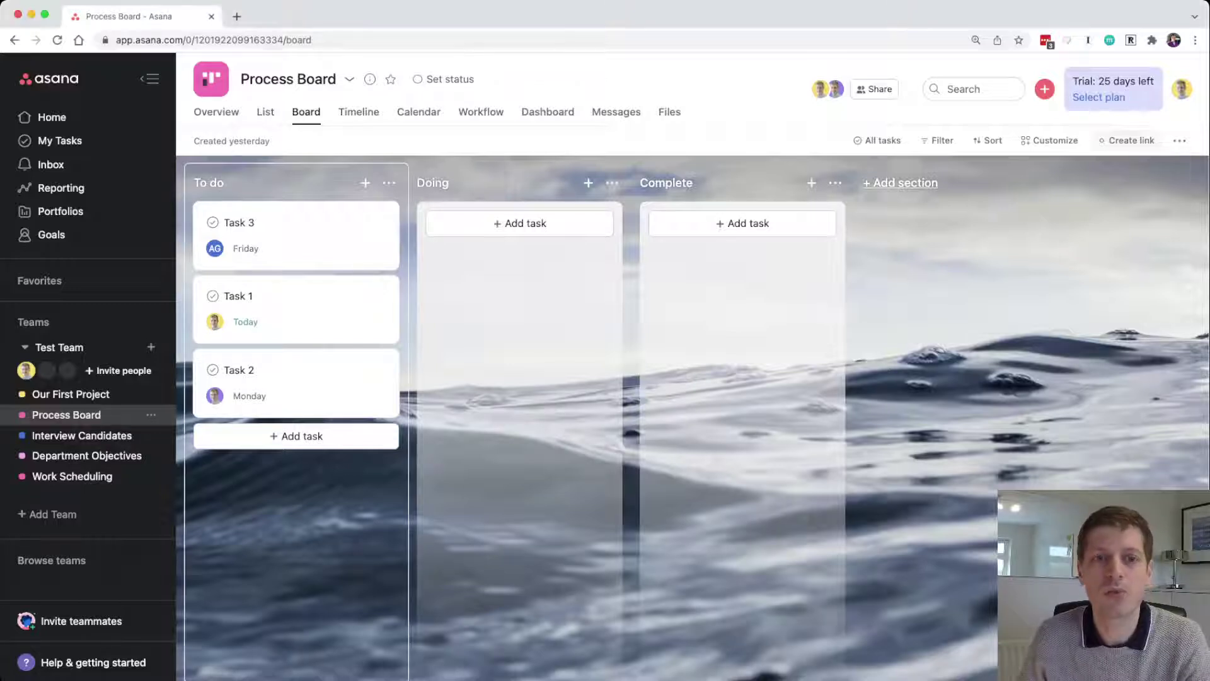
left_click_drag(296, 235, 519, 236)
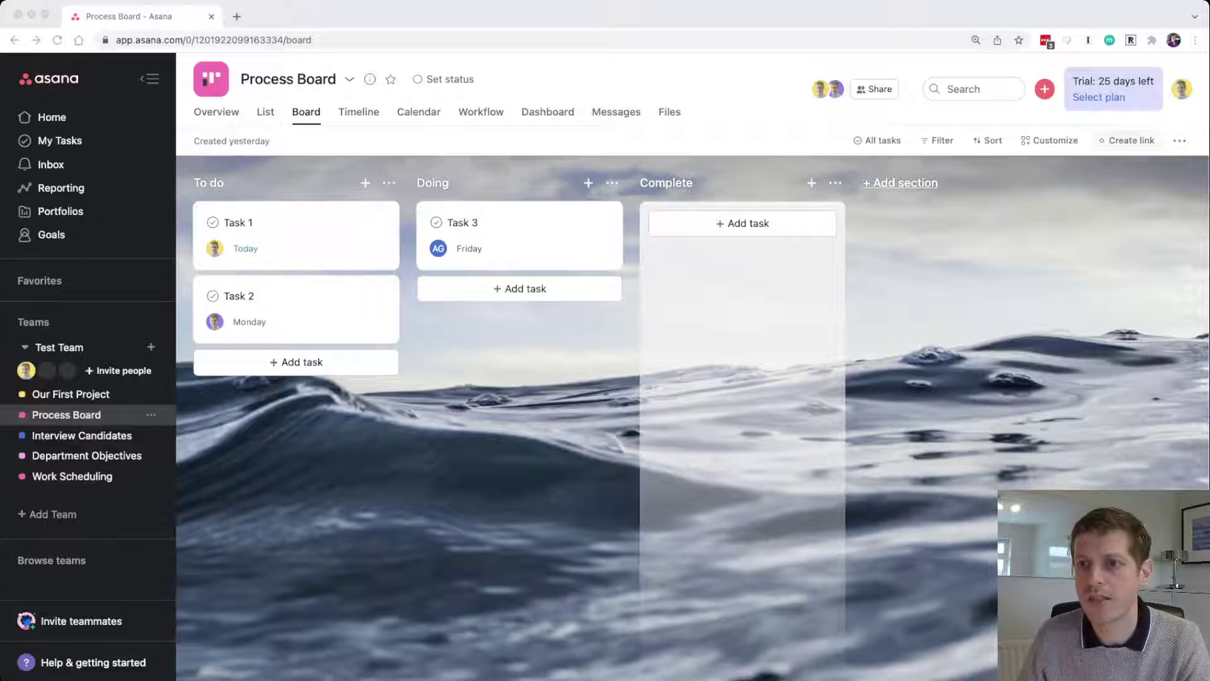
Create a blank project named Test Board Project in Test Team with Board as its default view
left_click(1045, 89)
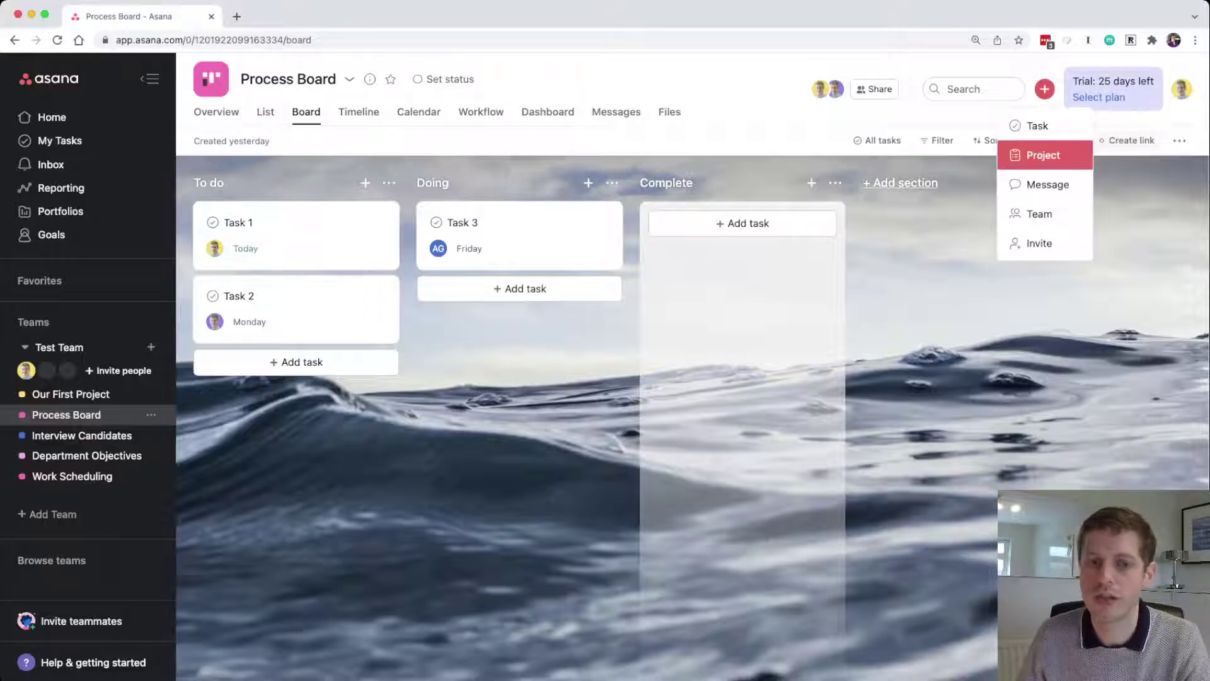
key("Escape")
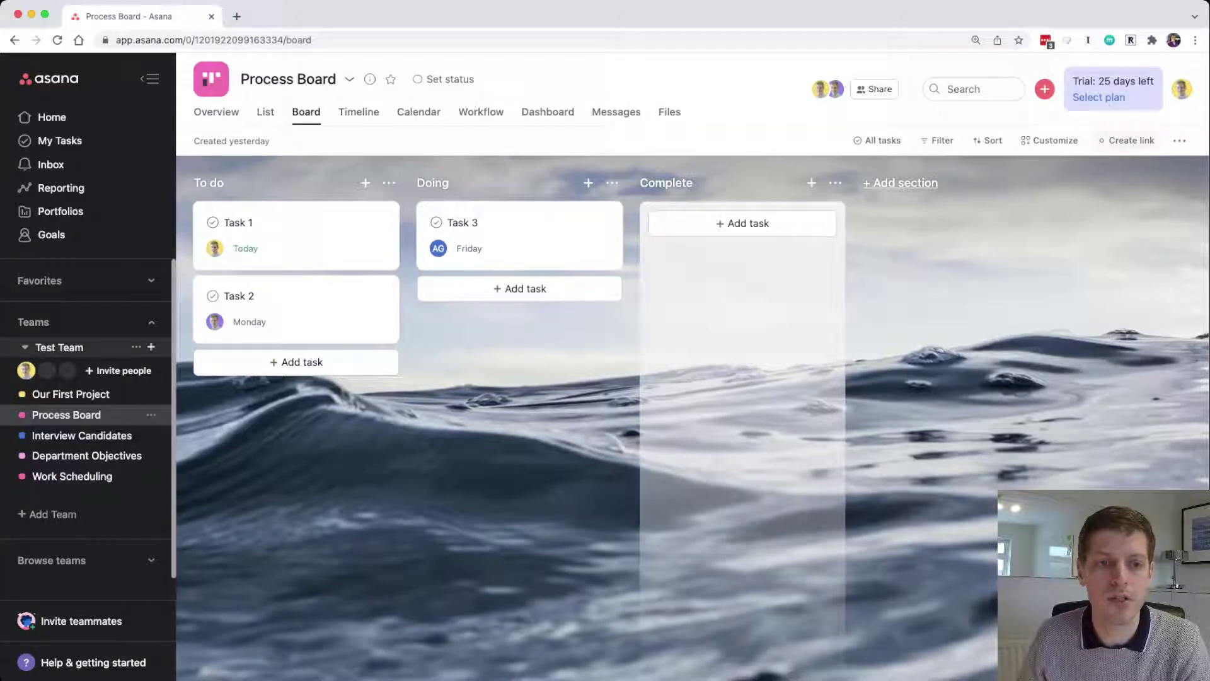
left_click(150, 347)
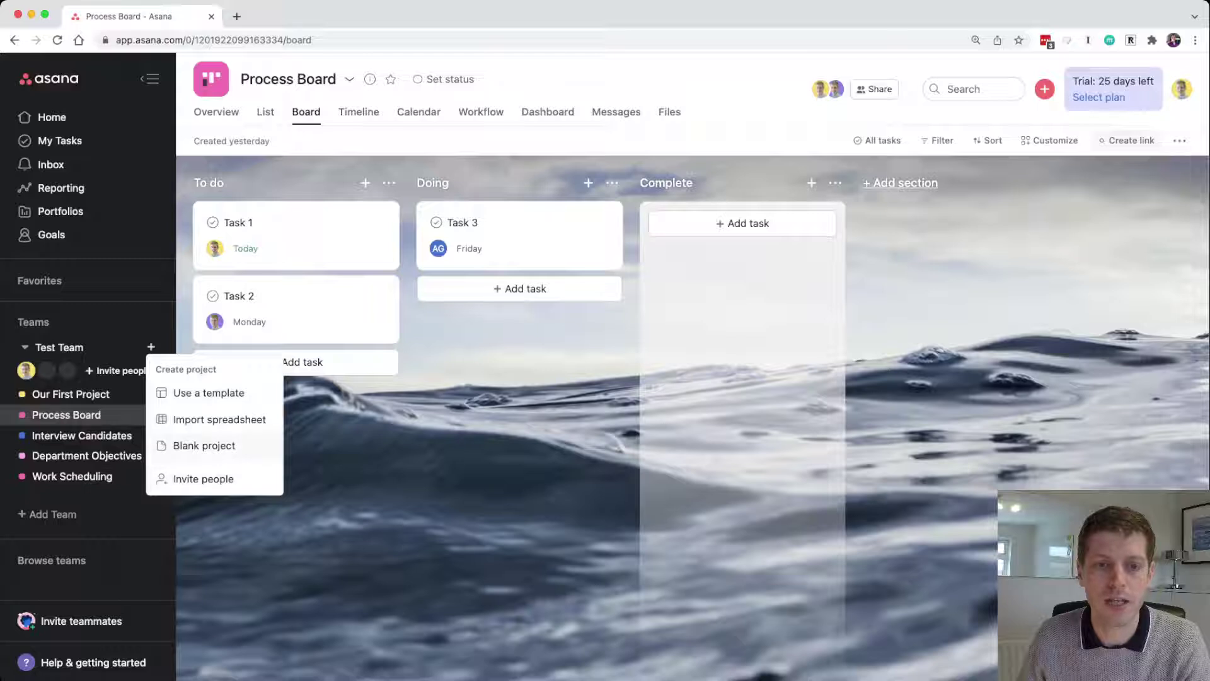
left_click(204, 445)
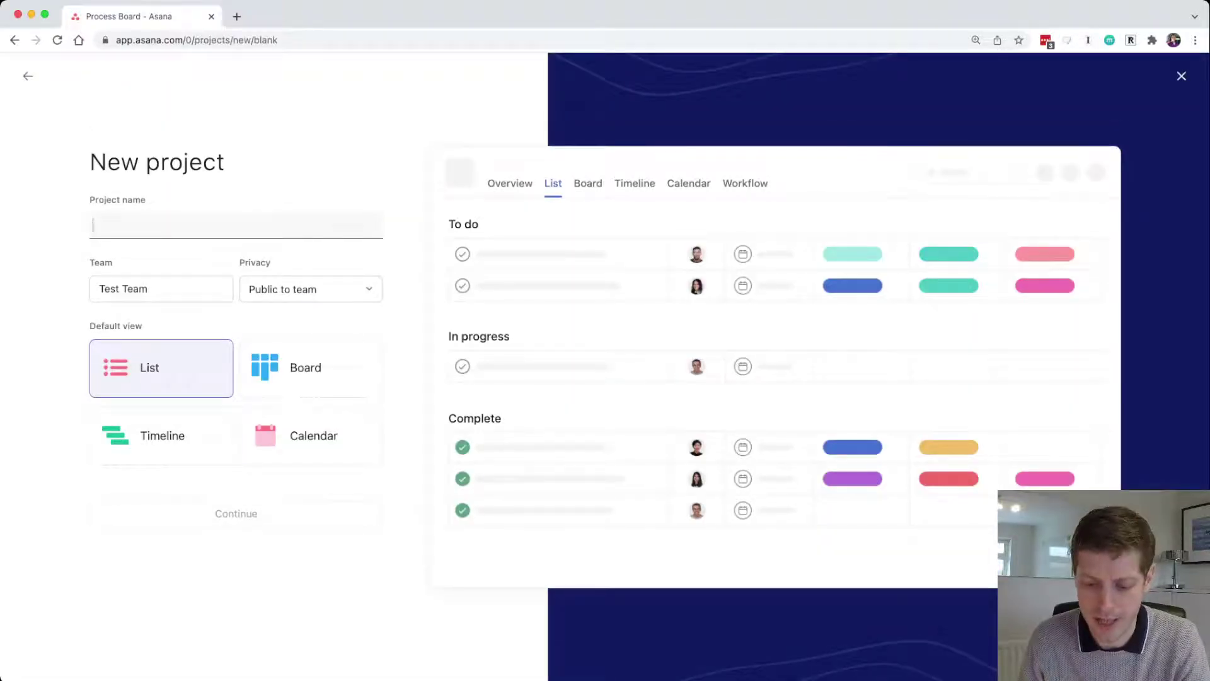
type("Test ")
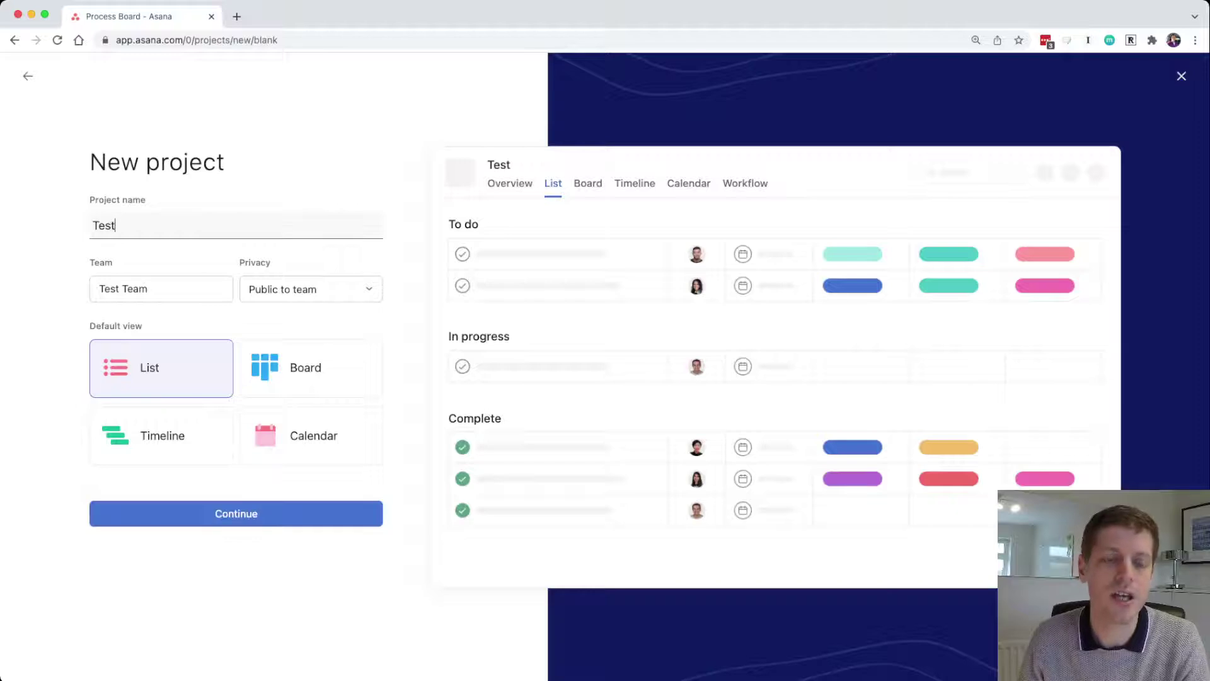
type("Board P")
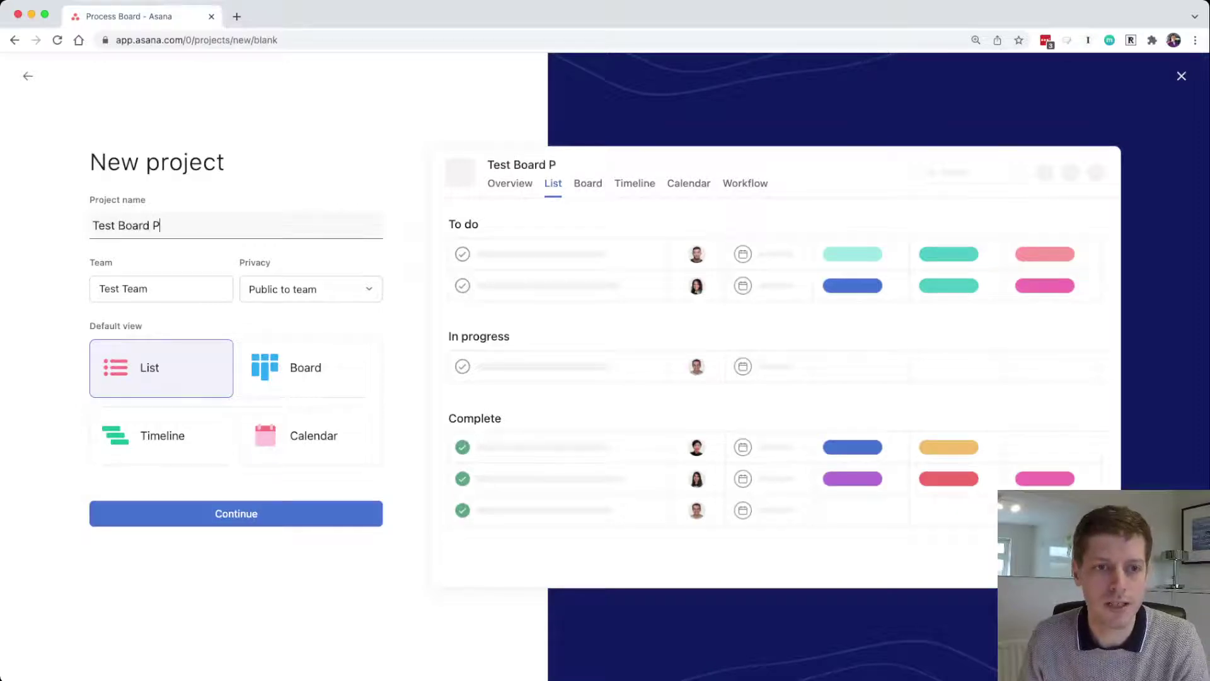
type("roject")
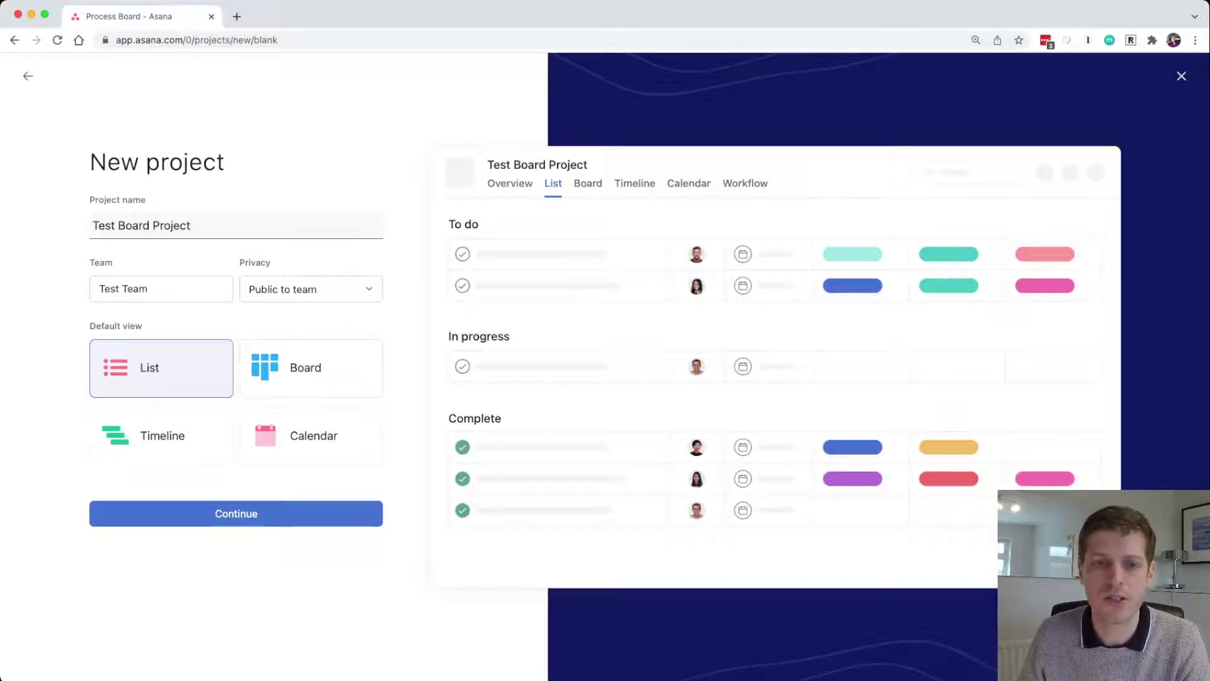
left_click(309, 368)
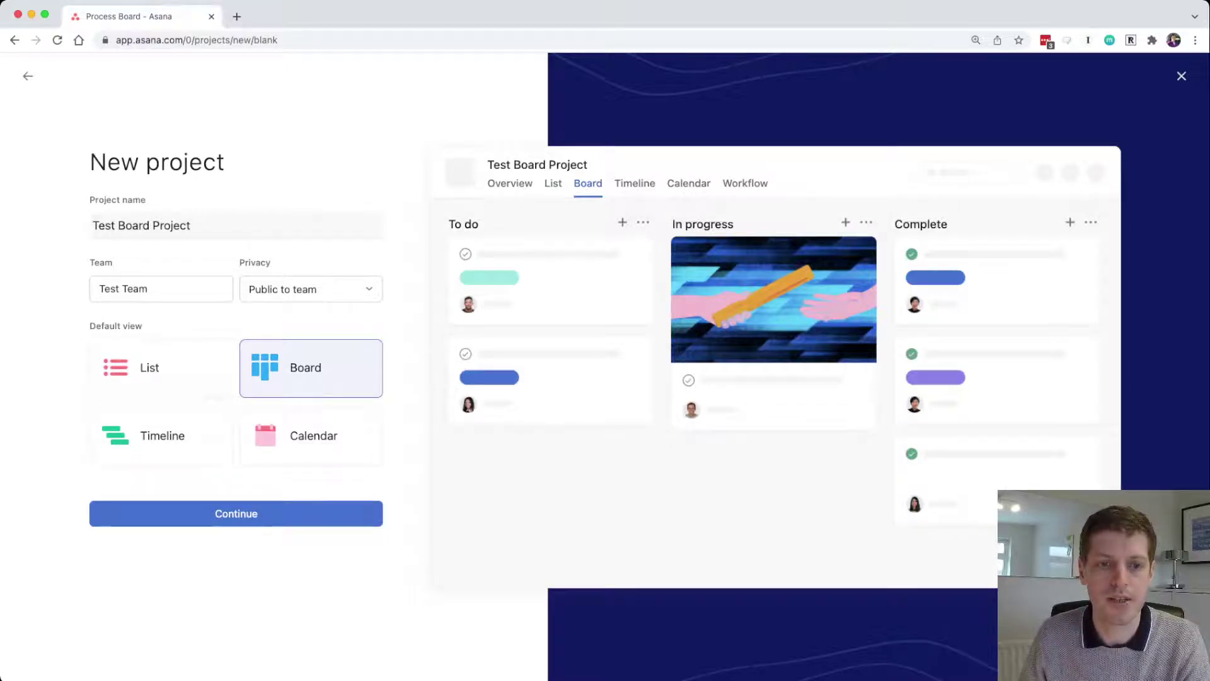
key("Return")
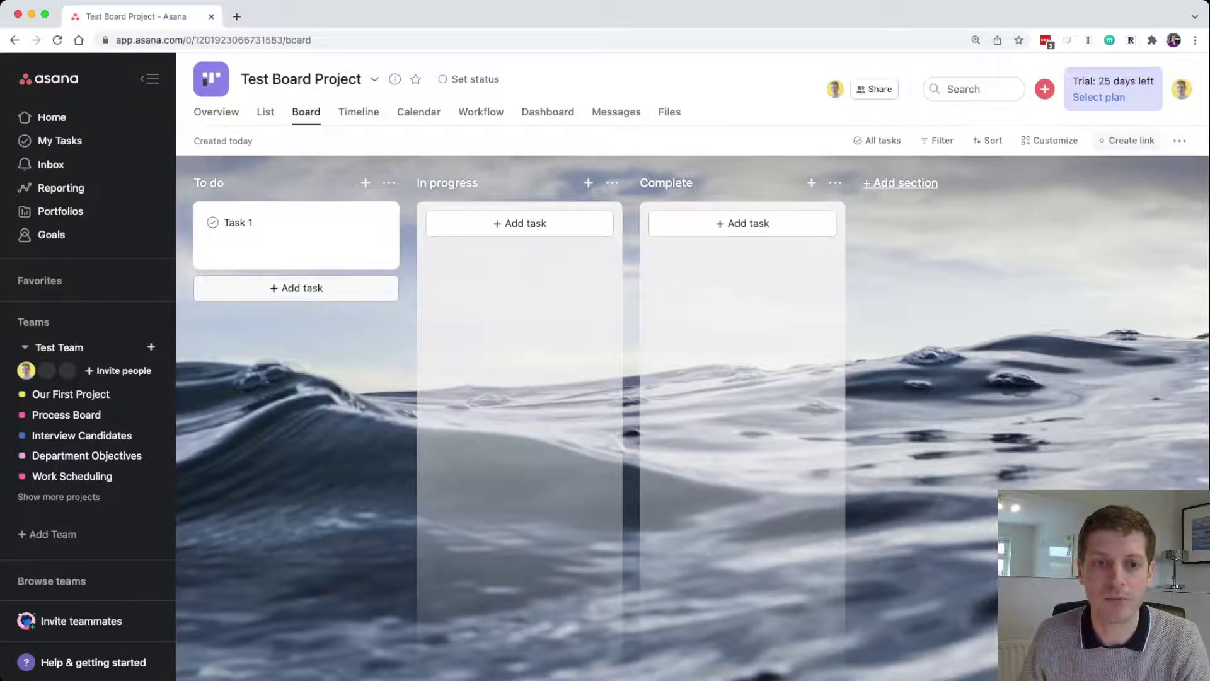
Add a task named Test 2 below Task 1 in the To do section
left_click(296, 288)
type("Test 2")
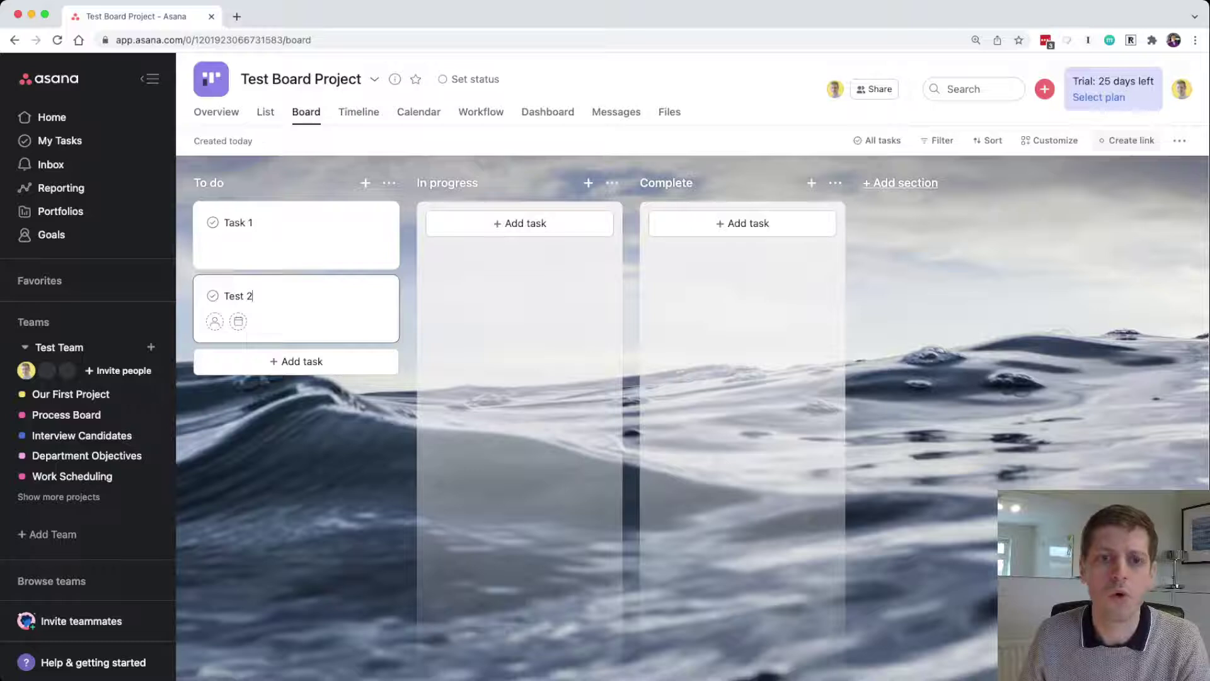
key("Escape")
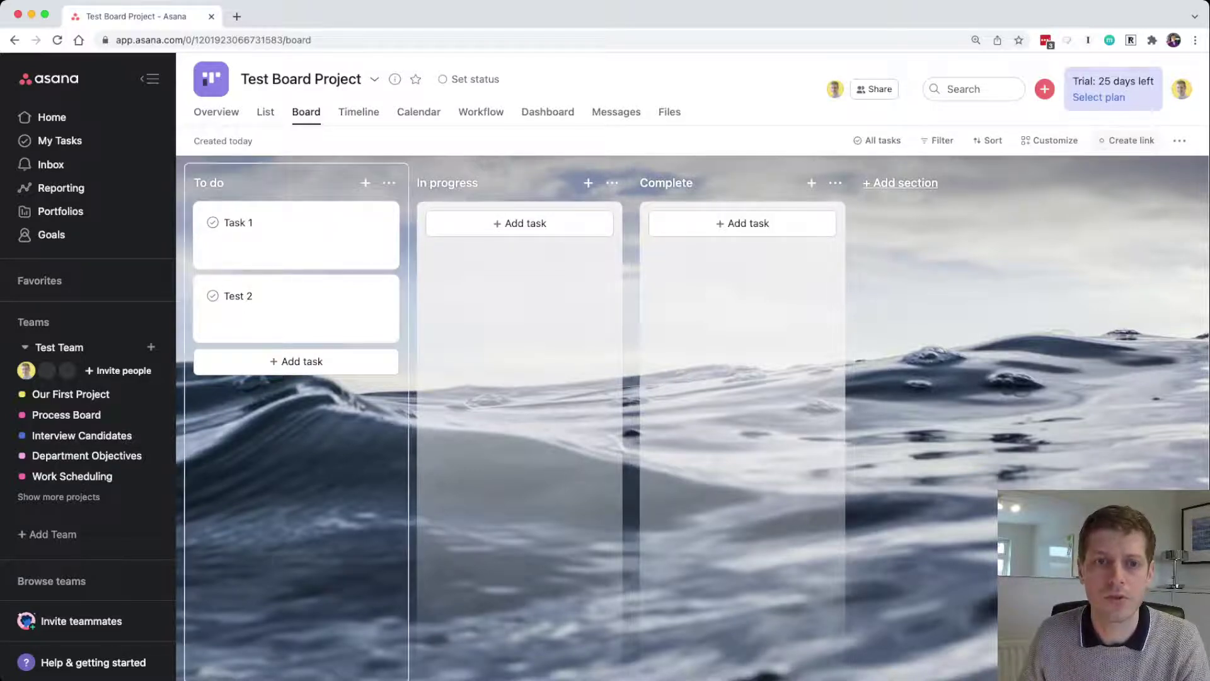
left_click(365, 182)
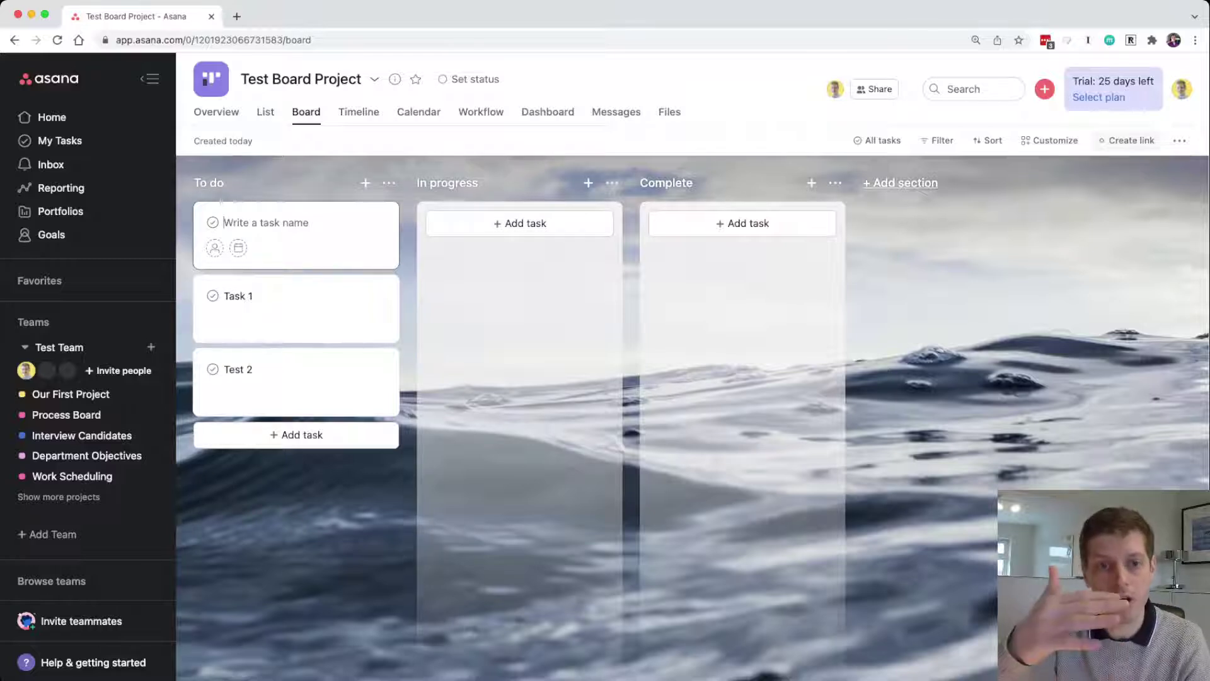
key("Escape")
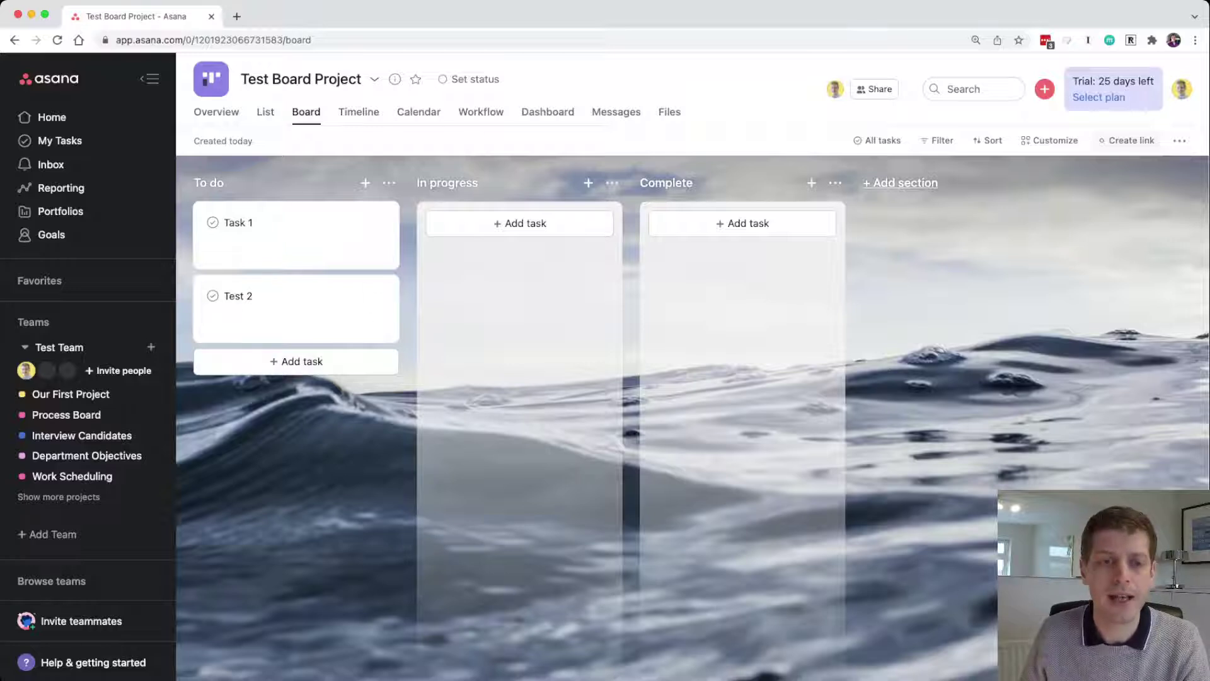
Examine the additional actions available for the Task 1 card in the To do section
mouse_move(296, 234)
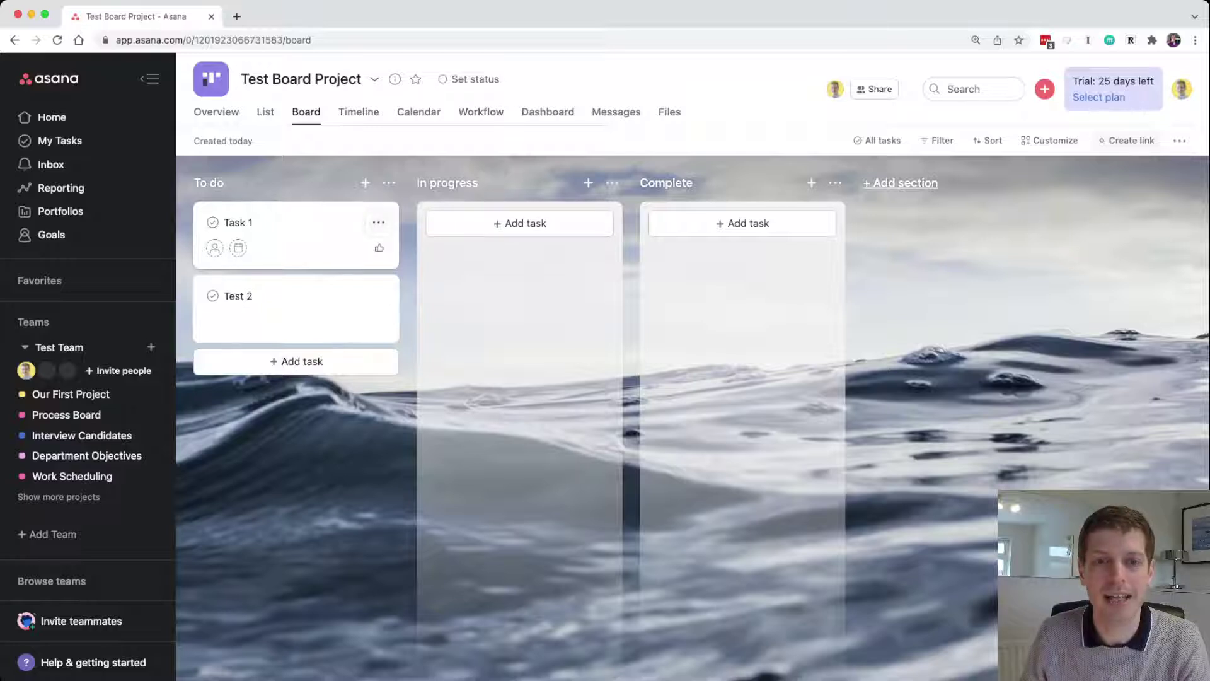
left_click(378, 222)
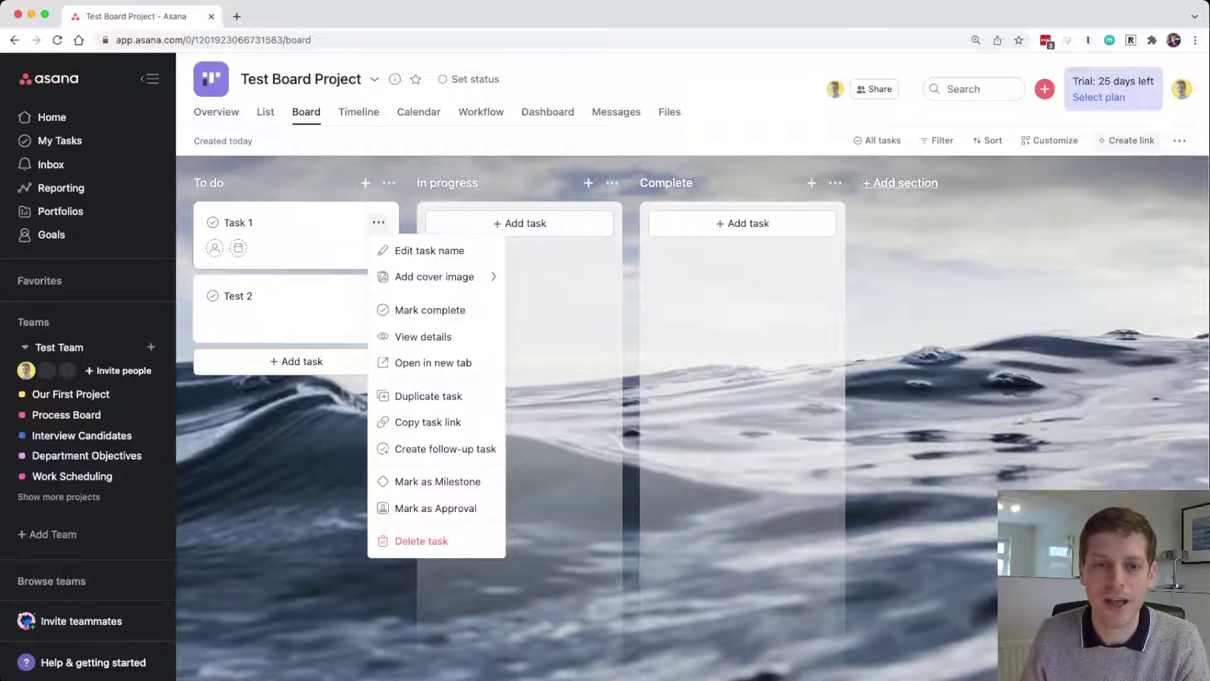
mouse_move(435, 277)
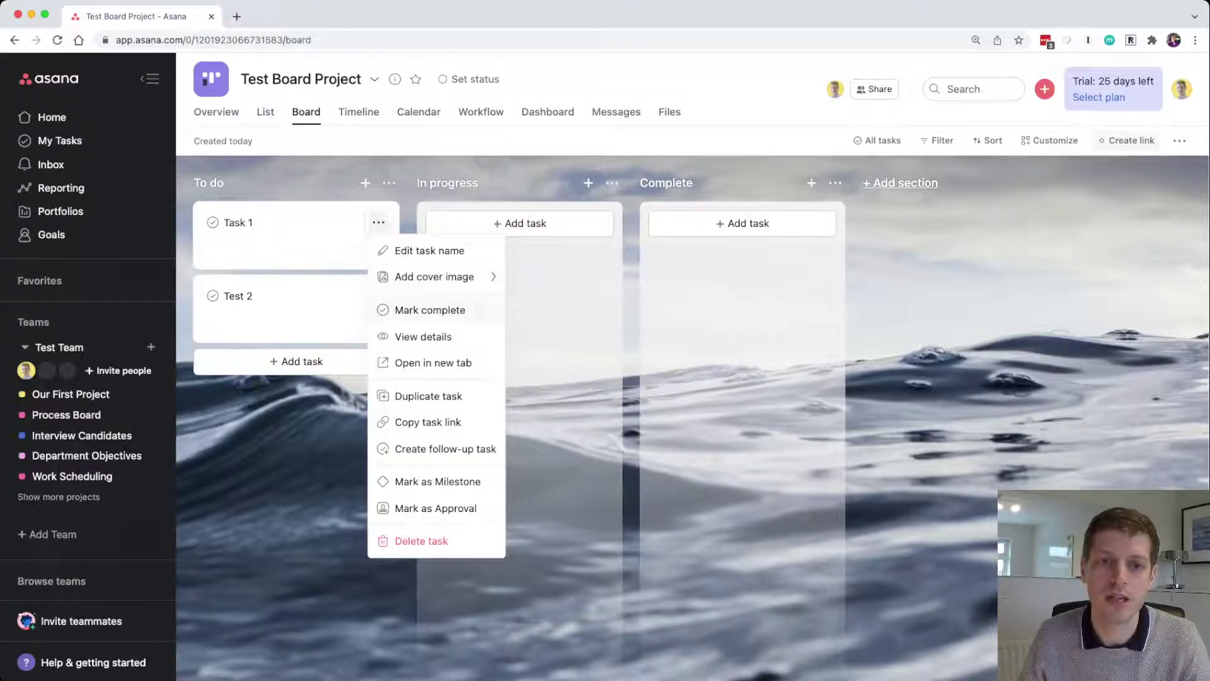
key("Escape")
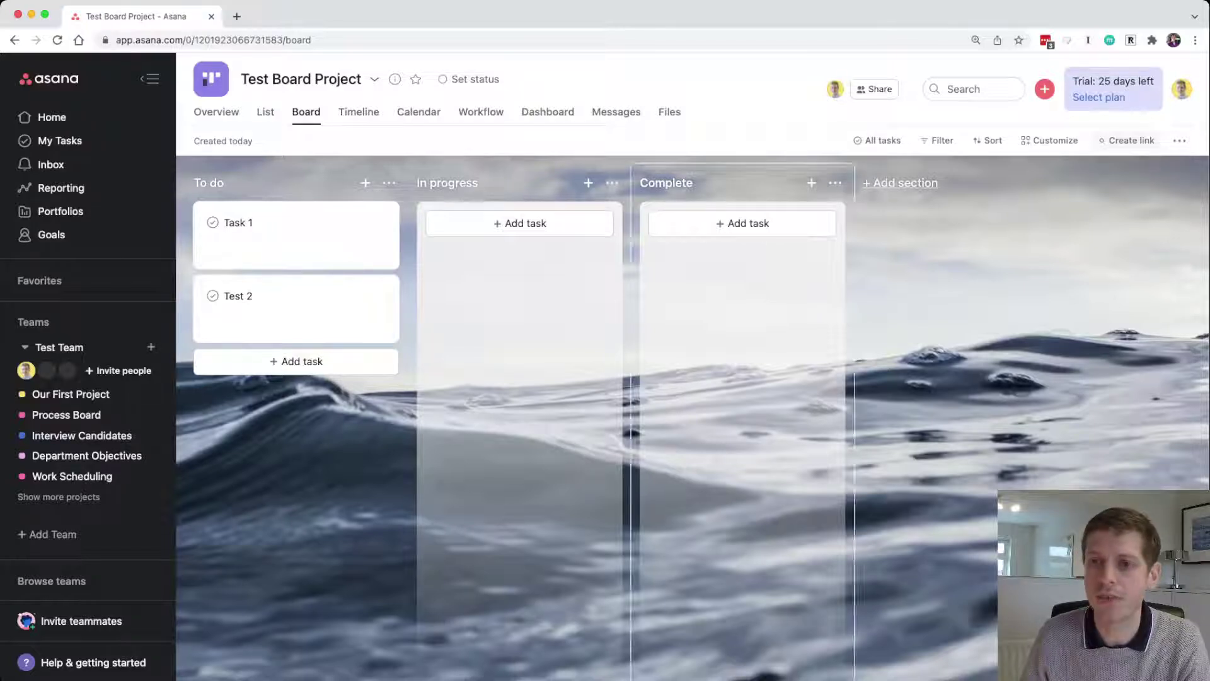
Add a section named Blocked to the board and place it between In progress and Complete
left_click(900, 183)
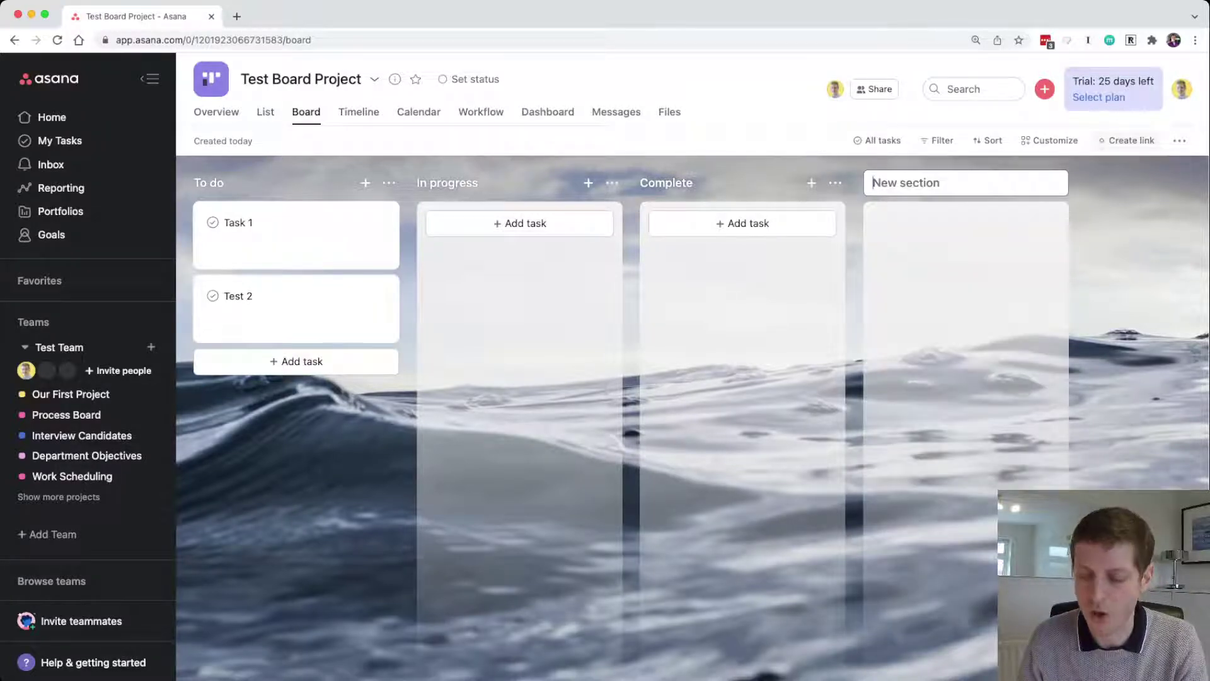
type("Blocked")
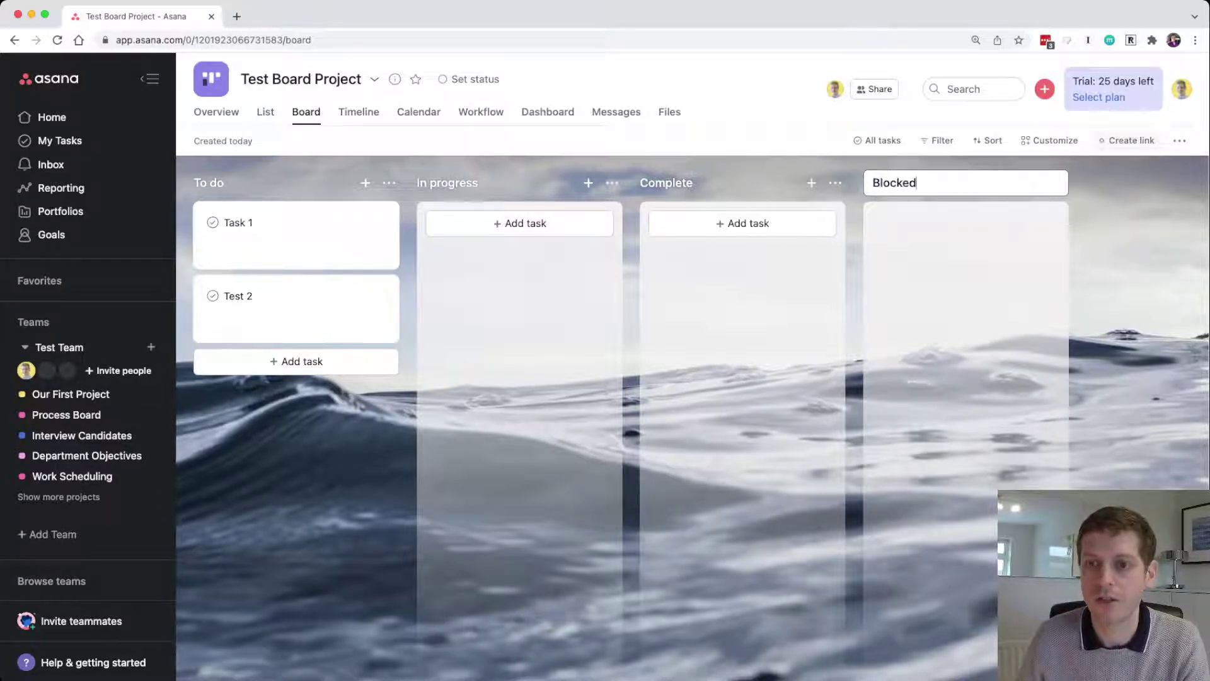
key("Return")
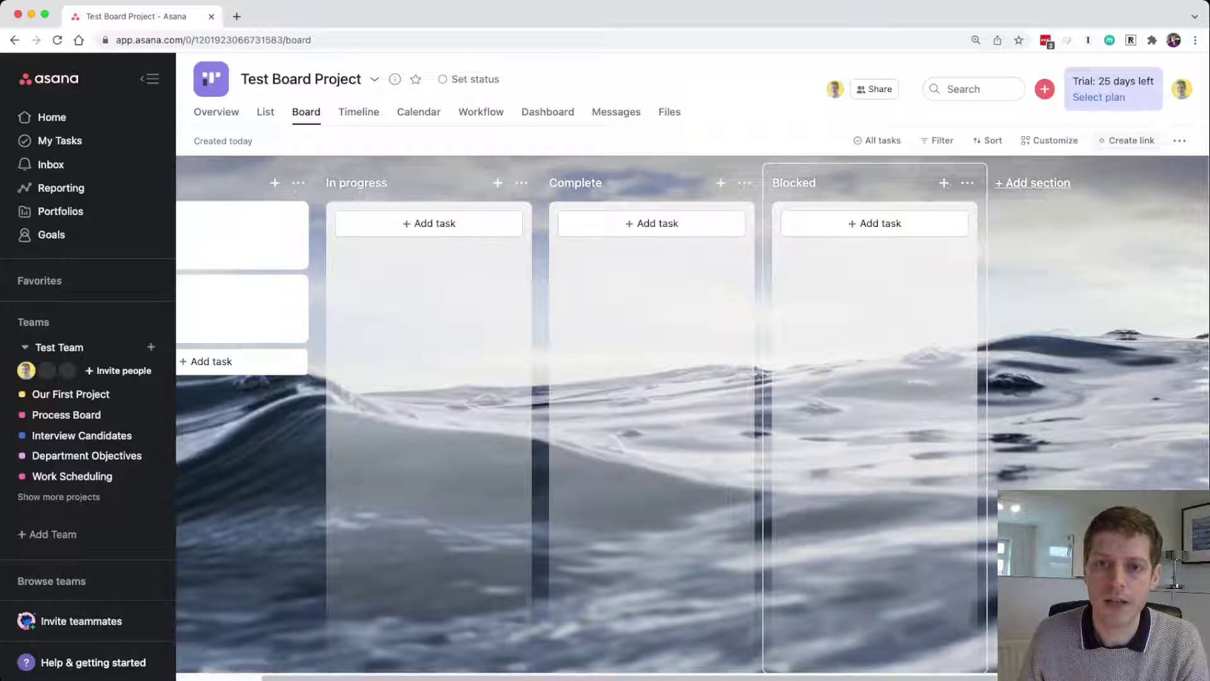
left_click_drag(755, 371, 755, 371)
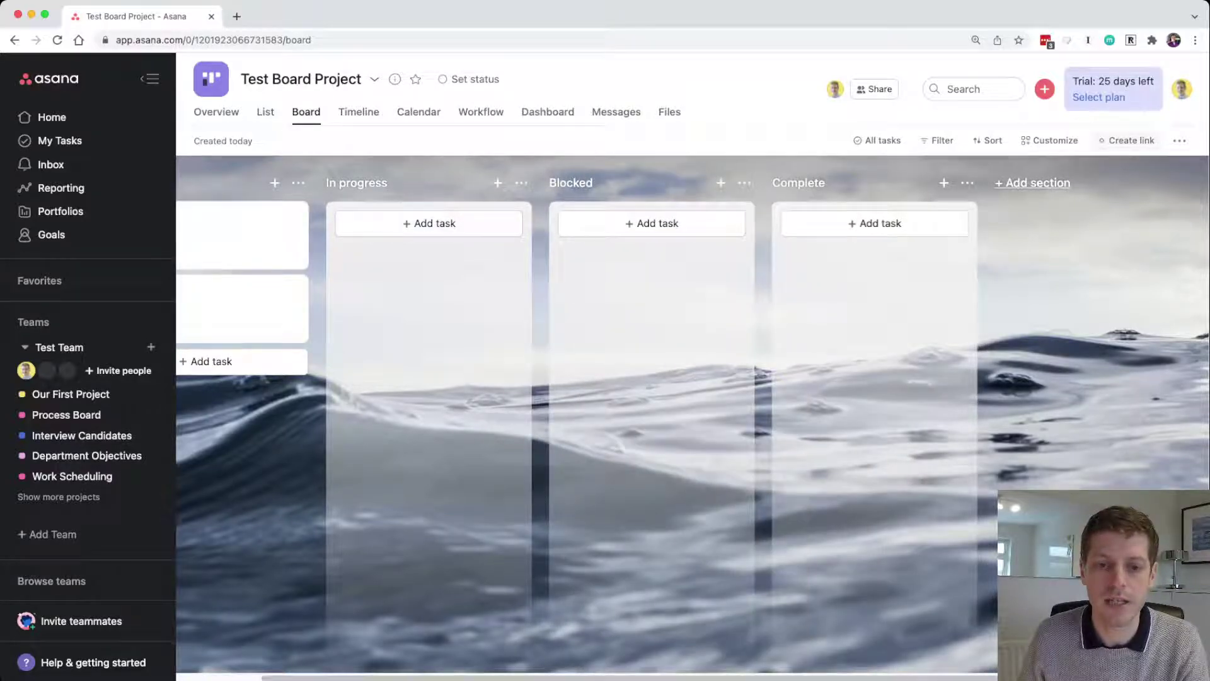
Add a section named For Review directly to the right of the Blocked section
scroll(631, 410, "left", 3)
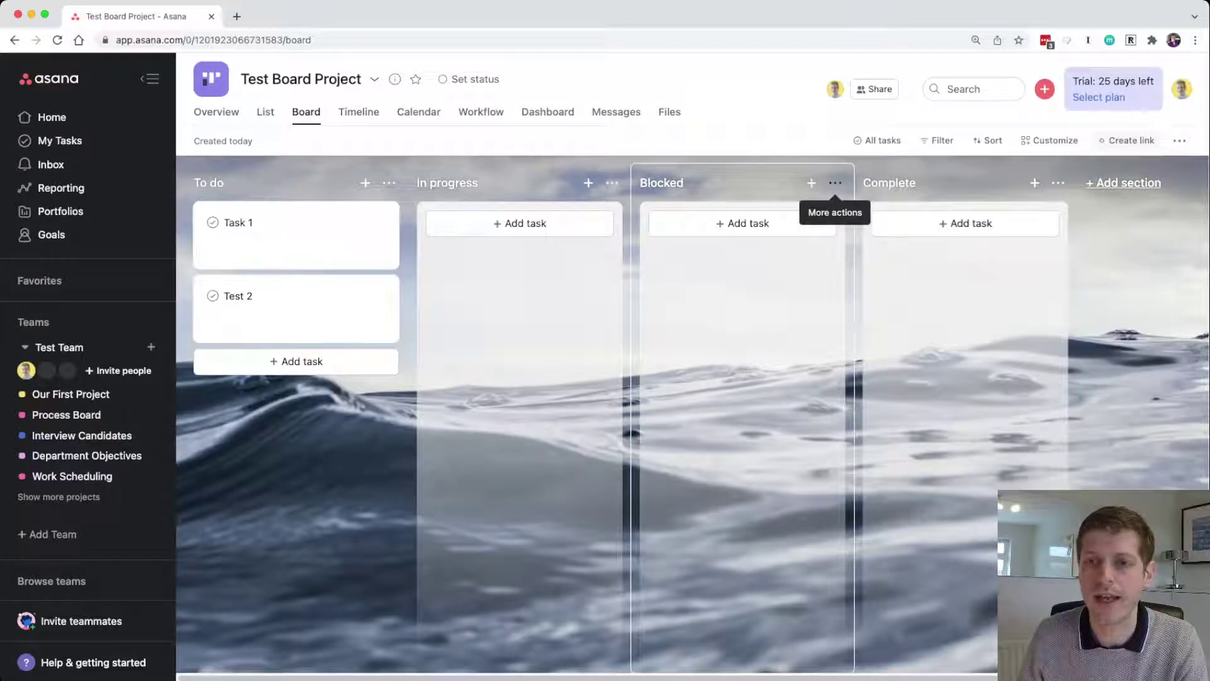
left_click(835, 182)
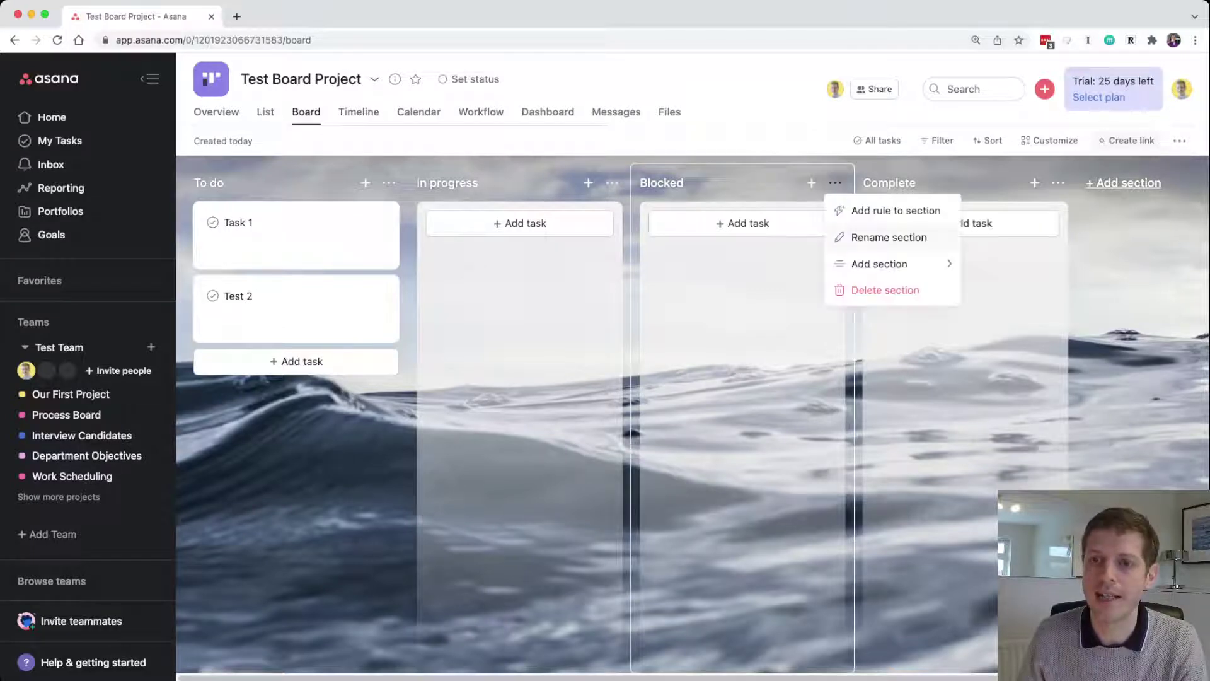
mouse_move(889, 264)
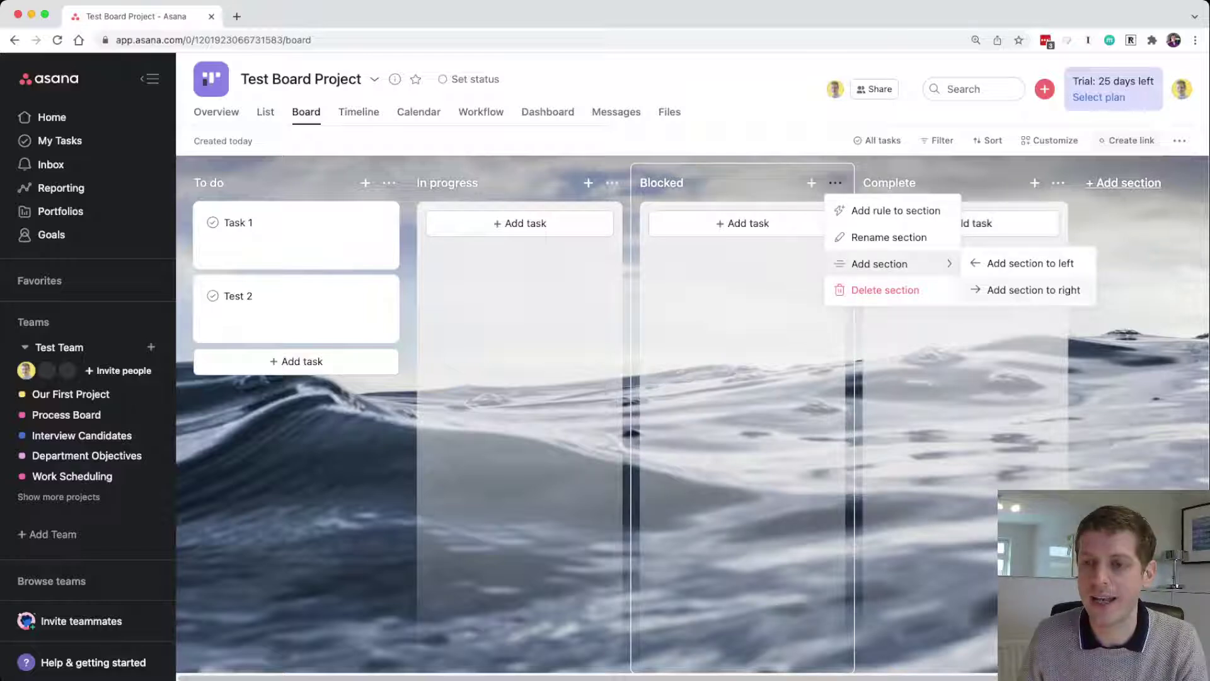
left_click(1034, 290)
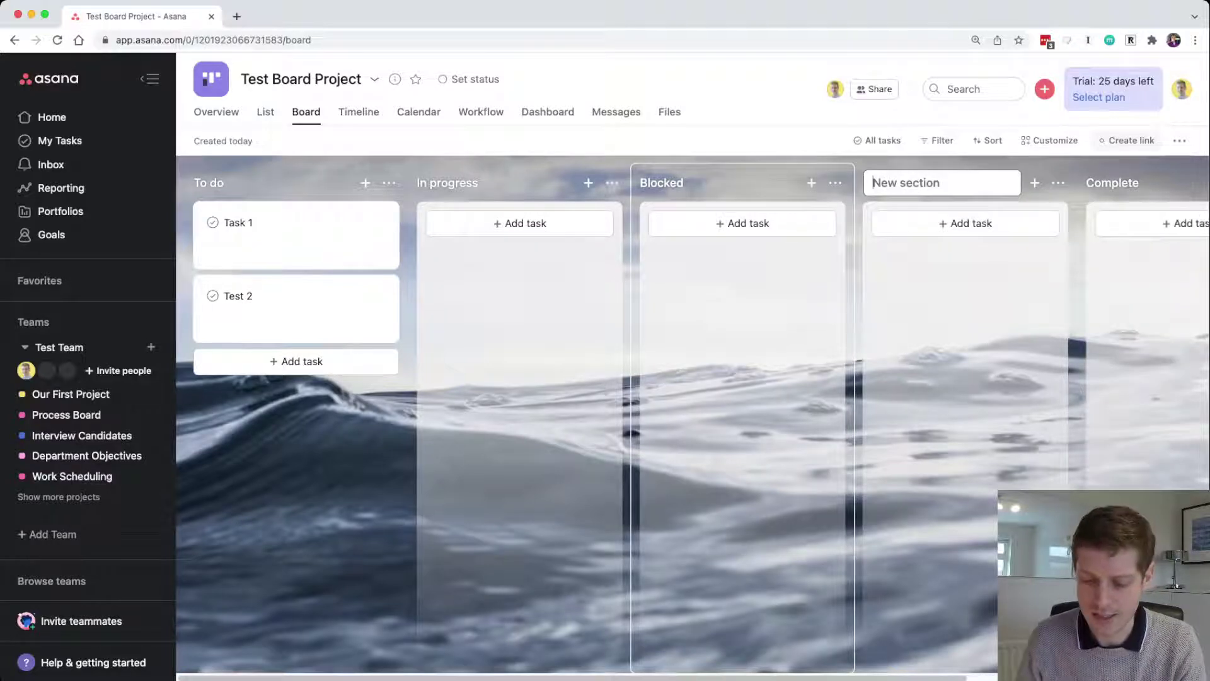
type("For Review")
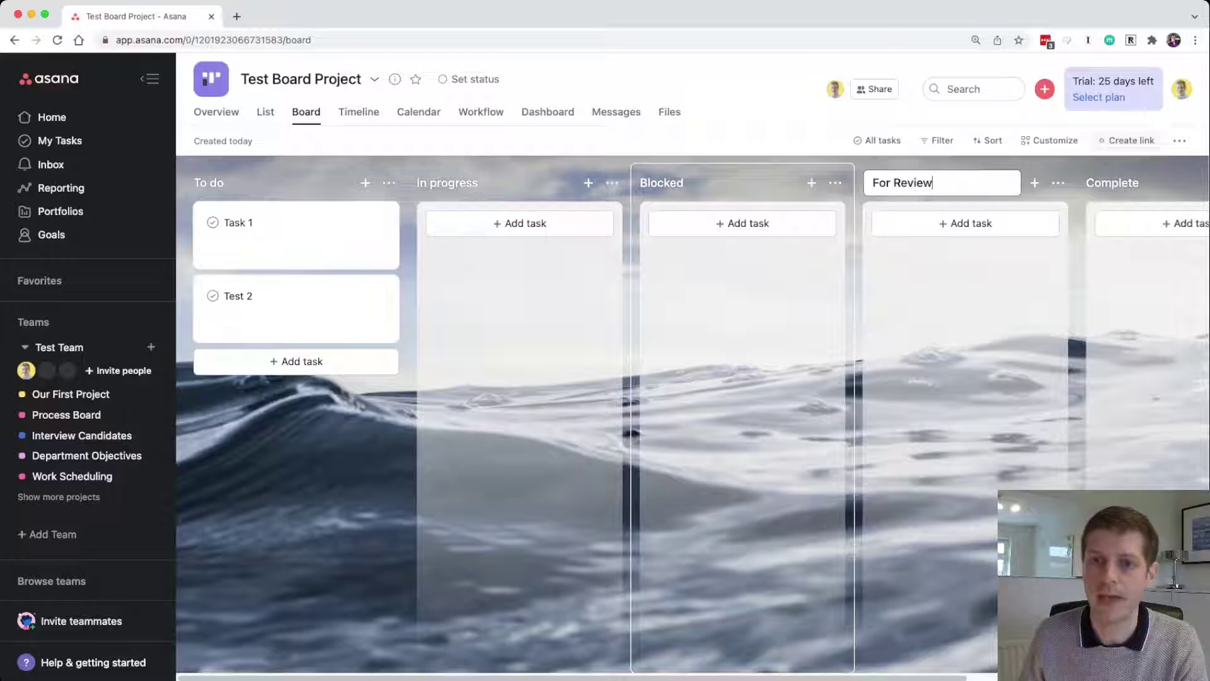
key("Return")
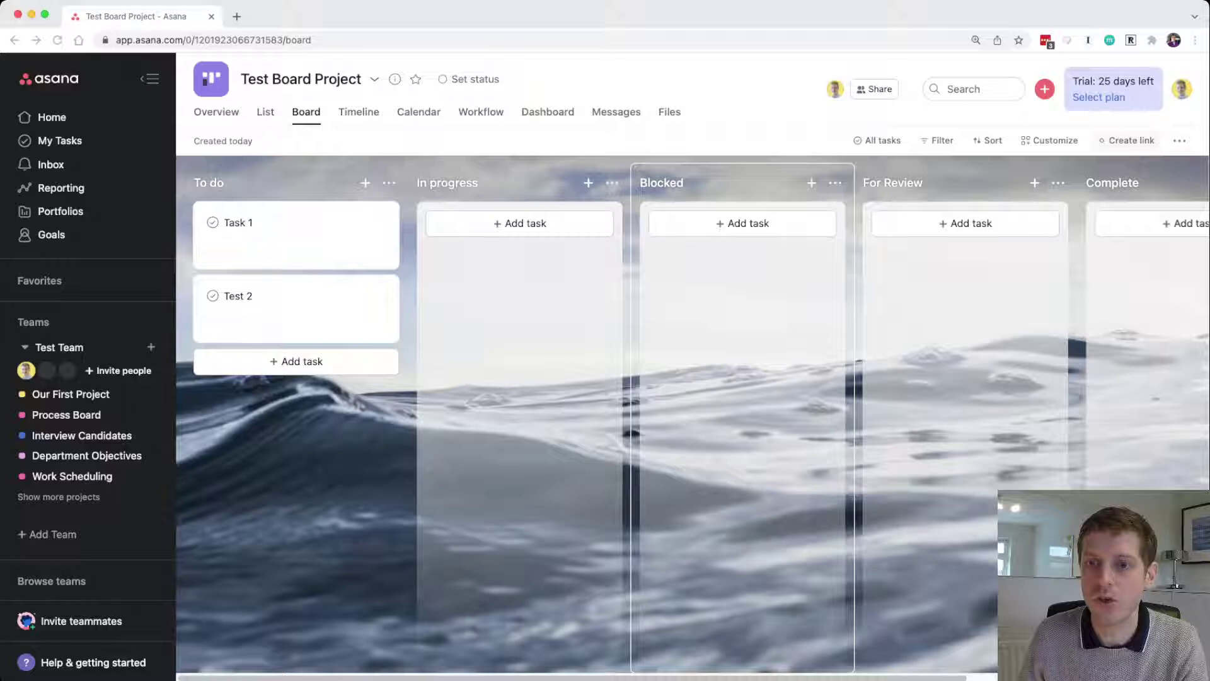
Examine the For Review section's actions, including the options for adding a neighbouring section
left_click(1059, 183)
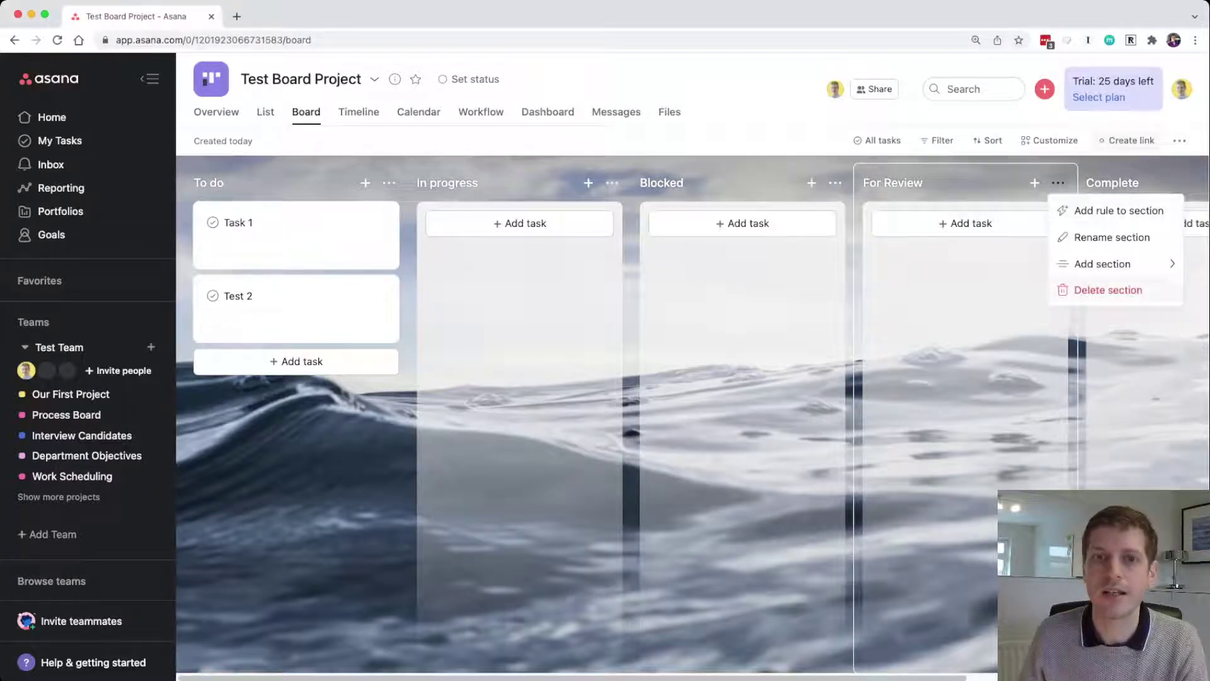
mouse_move(1103, 264)
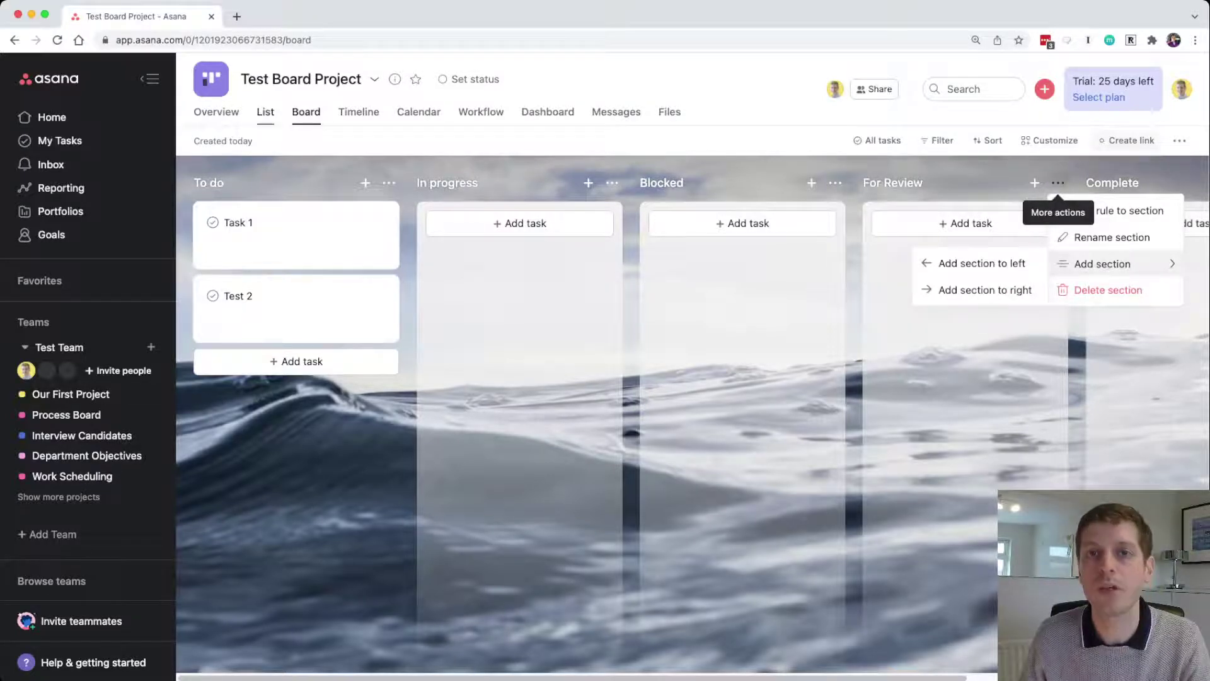
View Test Board Project as a list, return to its board view, and examine the board's additional options
left_click(266, 111)
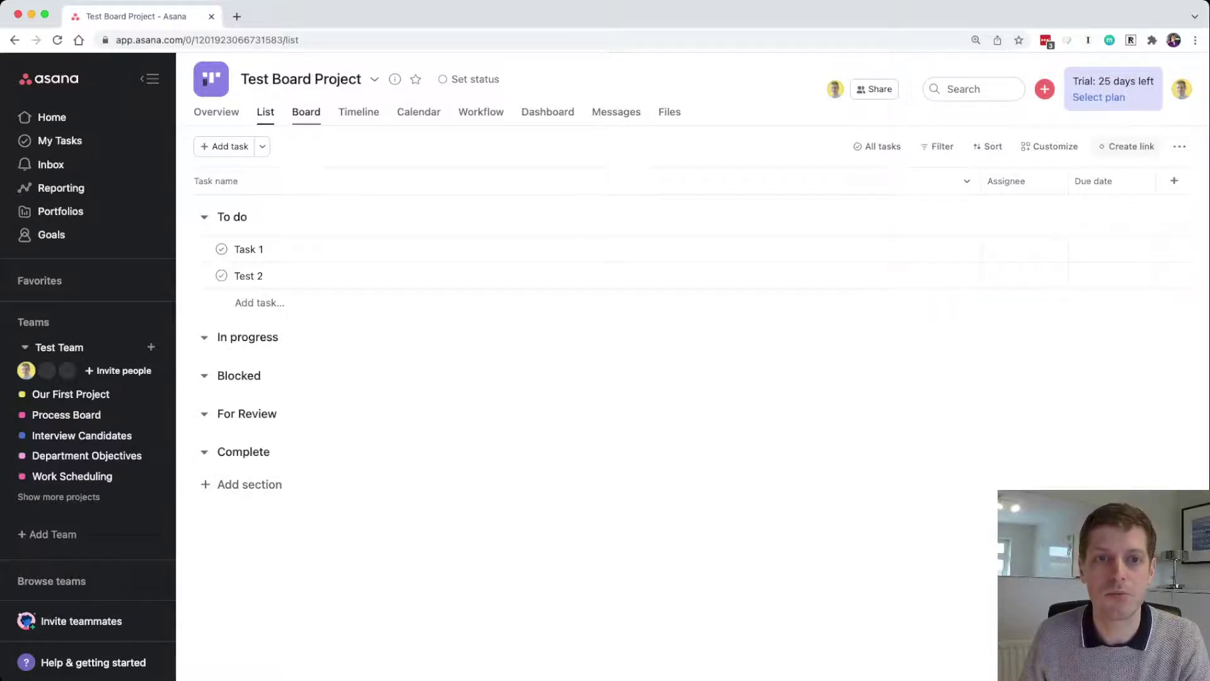
left_click(306, 112)
left_click(1180, 140)
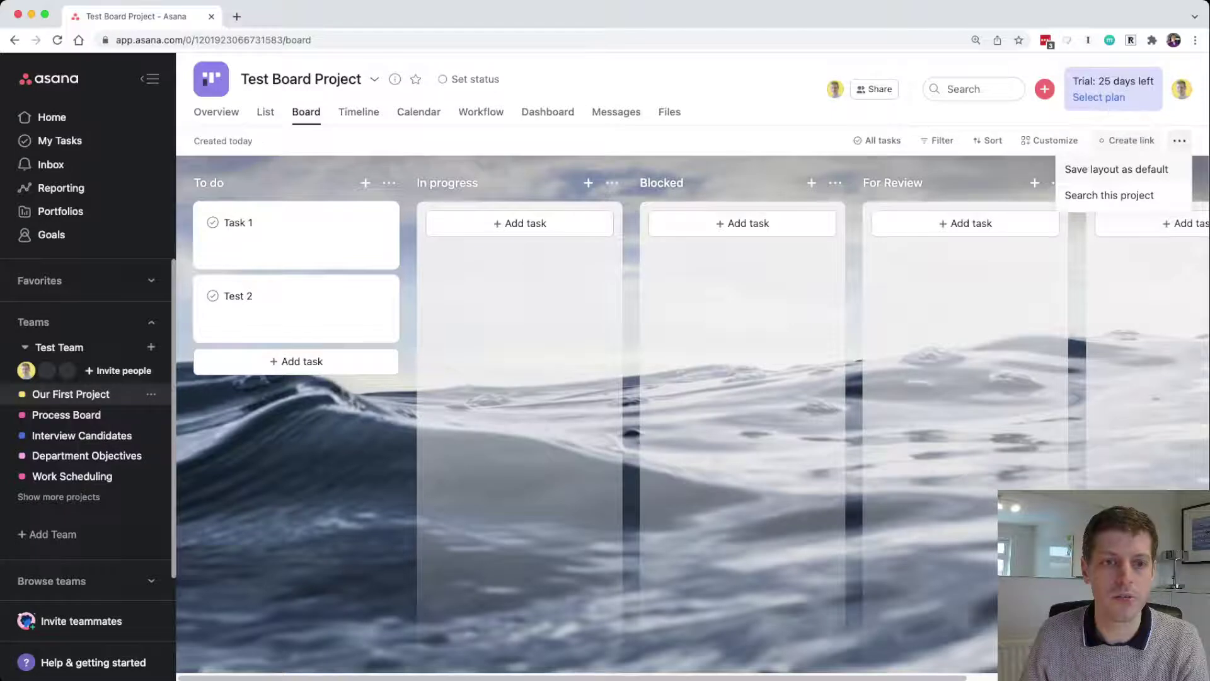
Save the board layout as the default view of Our First Project, and check it by reopening the project from Process Board
left_click(71, 394)
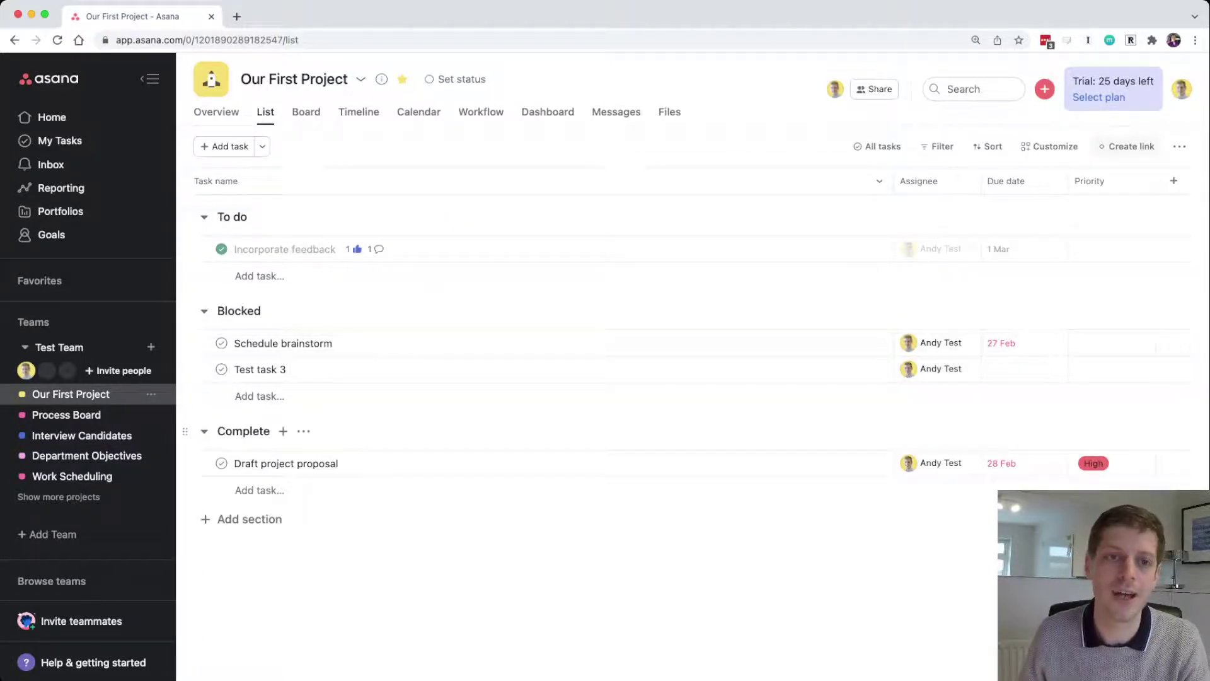
left_click(306, 112)
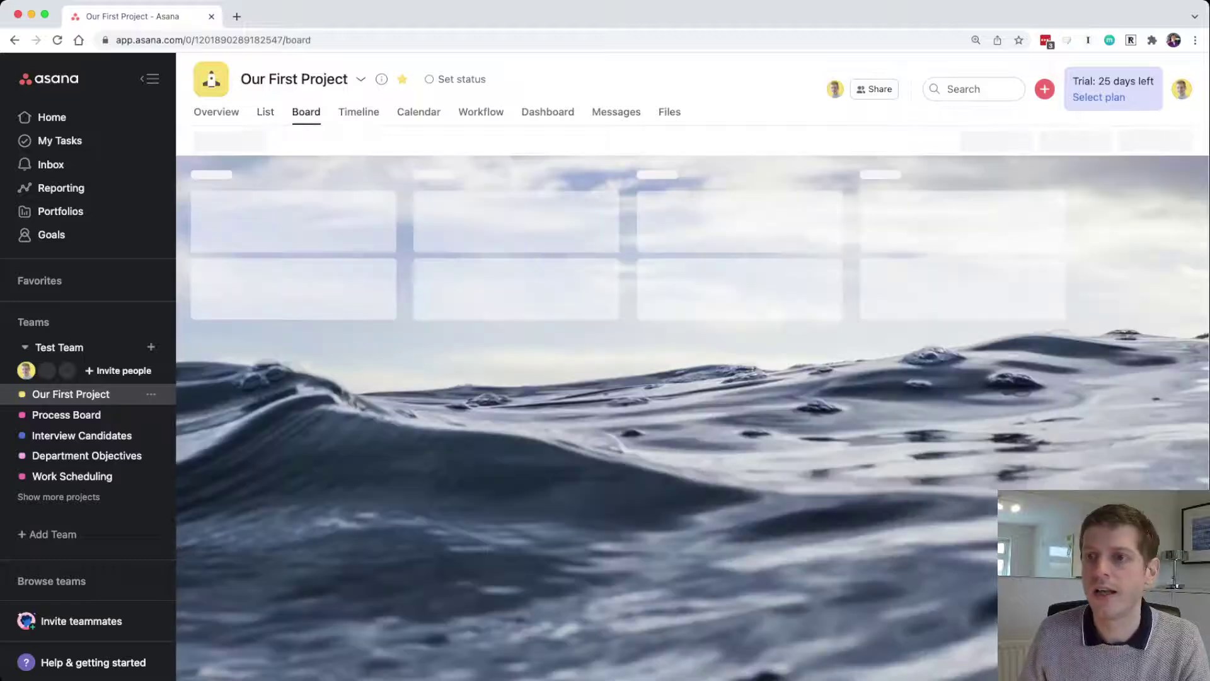
left_click(1180, 140)
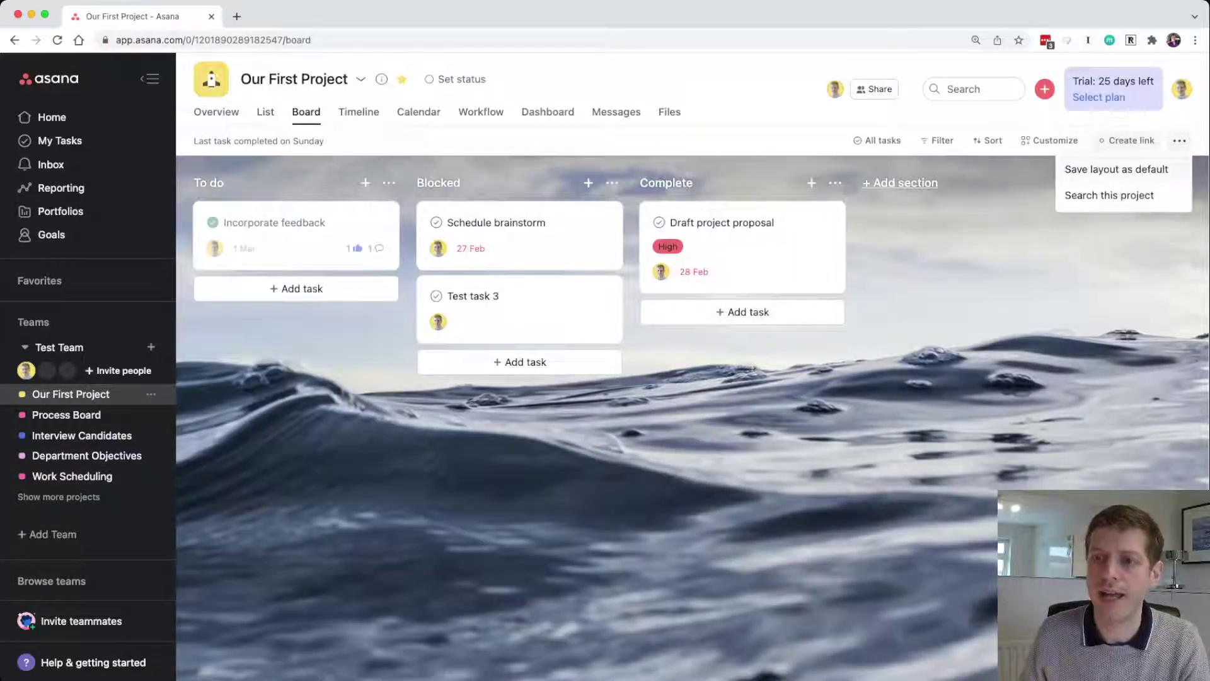
left_click(1117, 169)
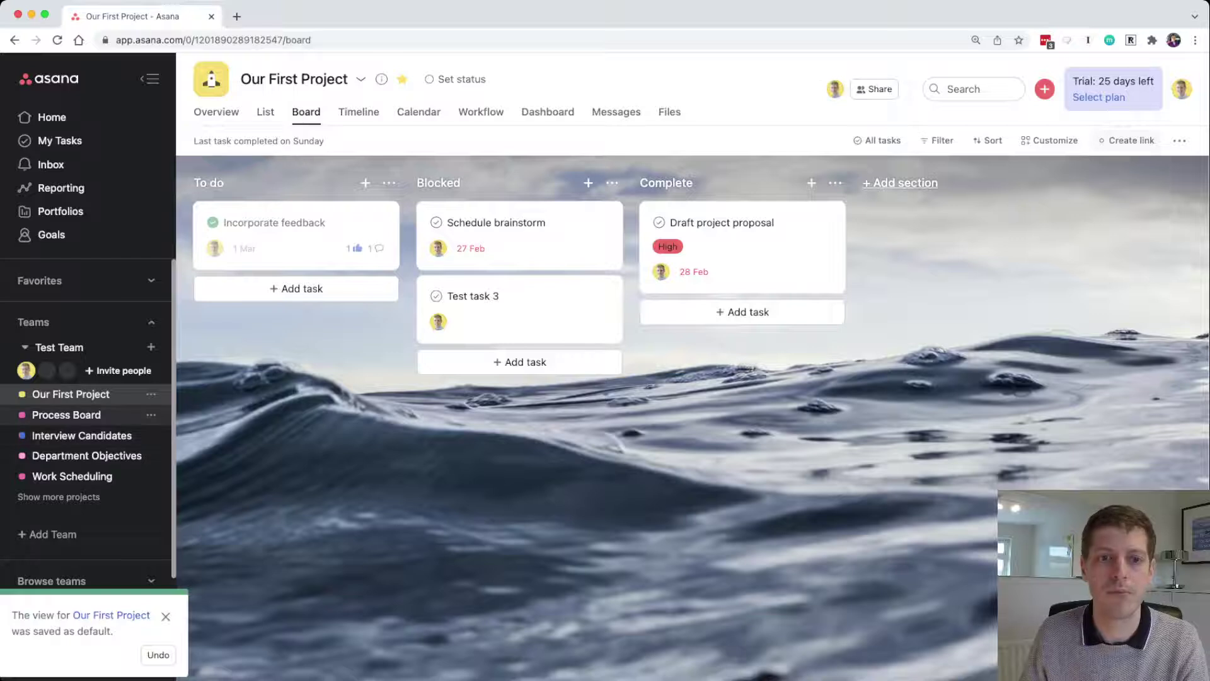
left_click(66, 415)
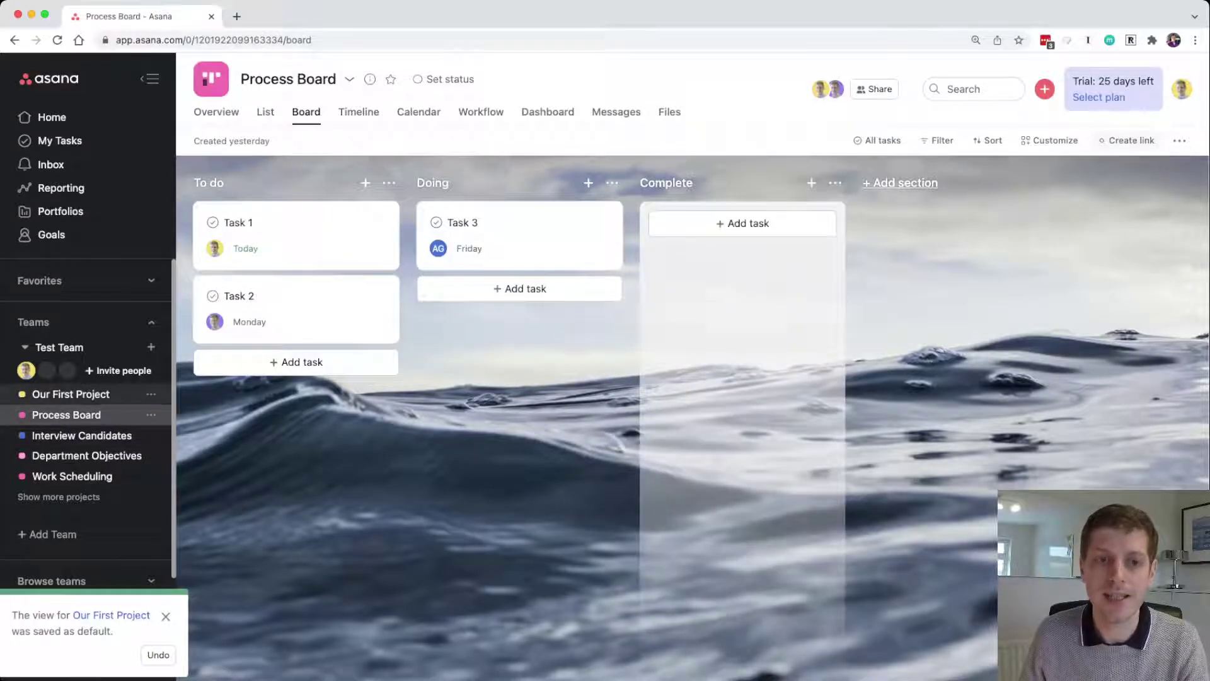
left_click(71, 394)
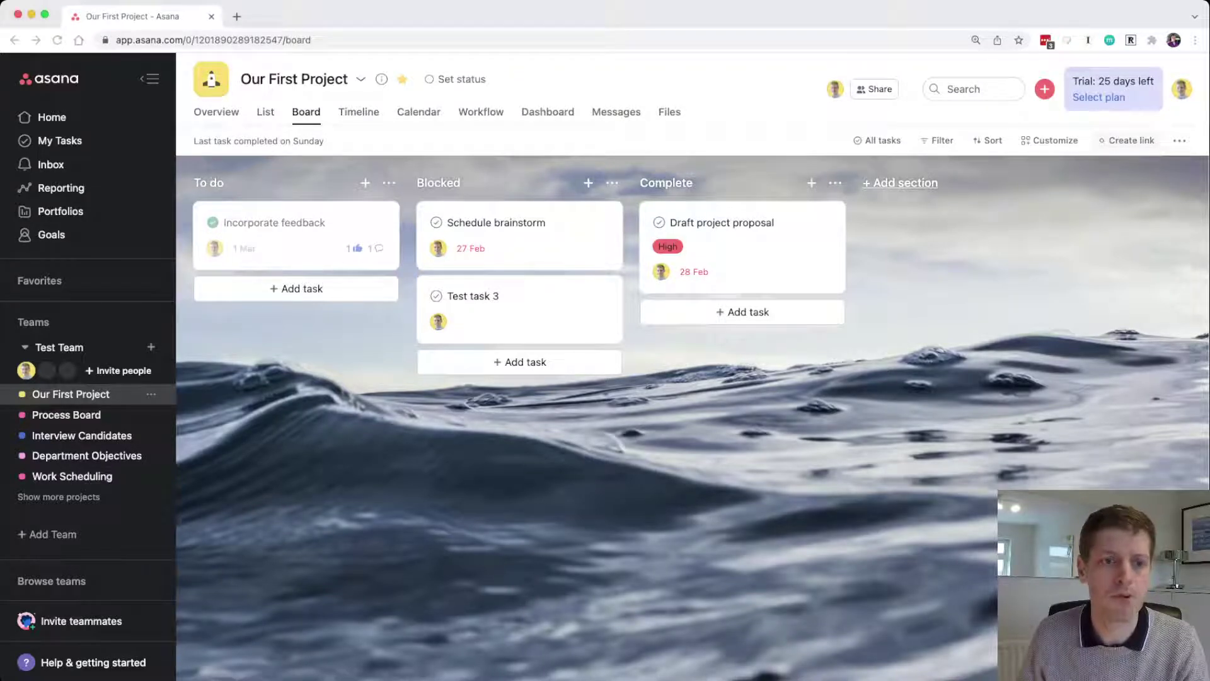
In Process Board, move Task 3 to To do between Task 1 and Task 2, and move Task 1 to Doing
left_click(66, 415)
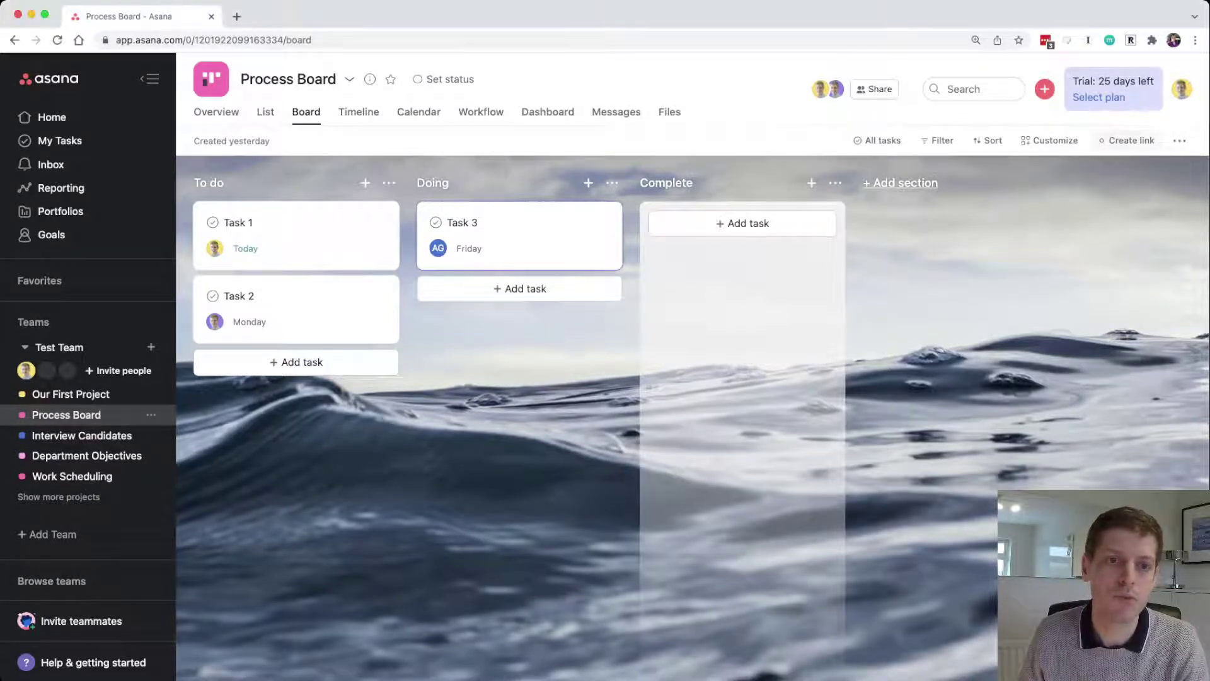
left_click_drag(463, 233, 252, 315)
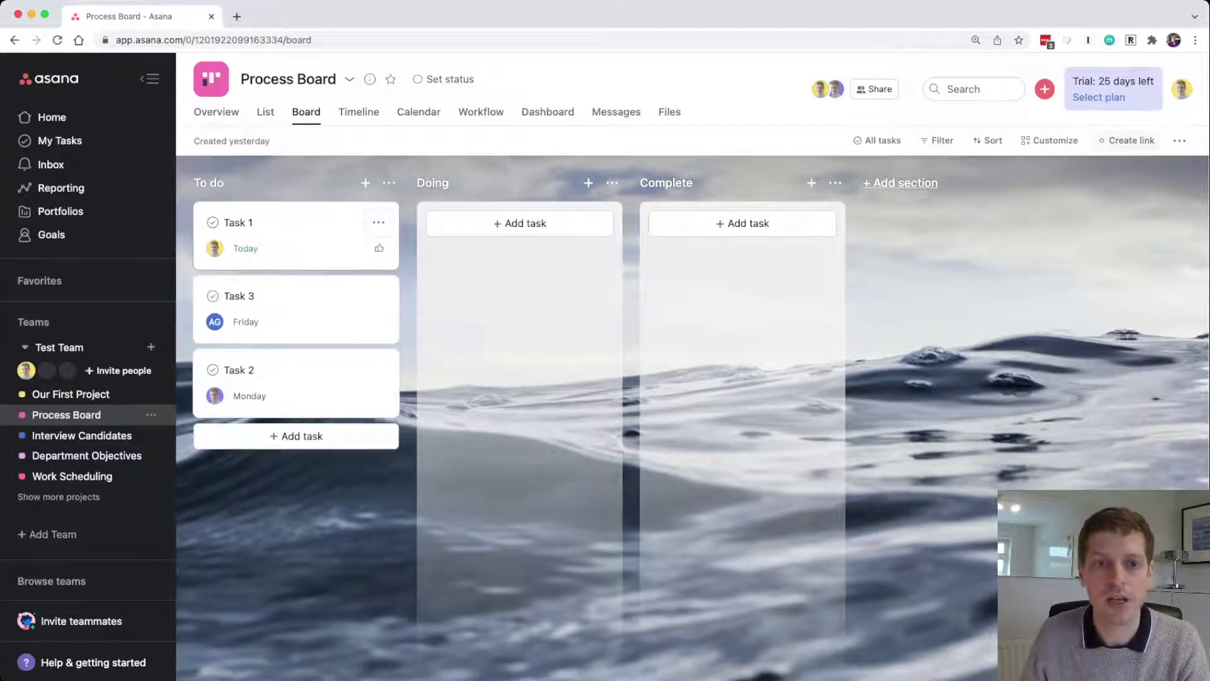
left_click_drag(297, 237, 520, 236)
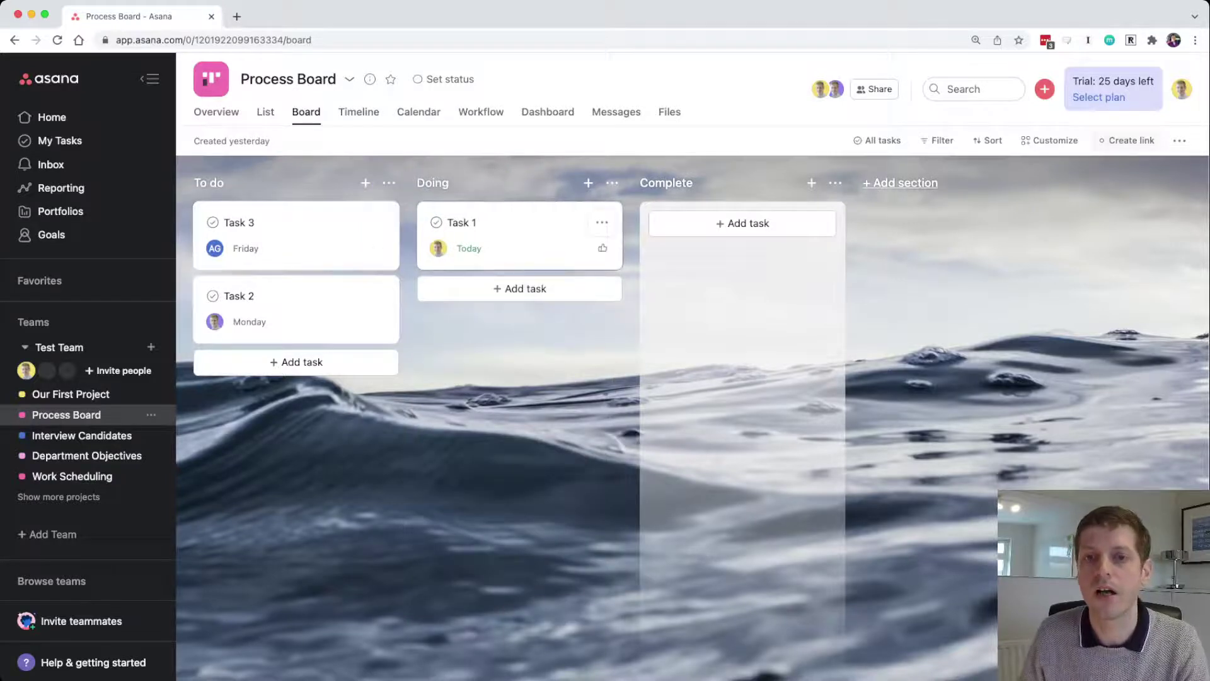
Move Task 1 from Doing to Complete, and move Task 3 from To do to Doing
left_click_drag(520, 235, 742, 221)
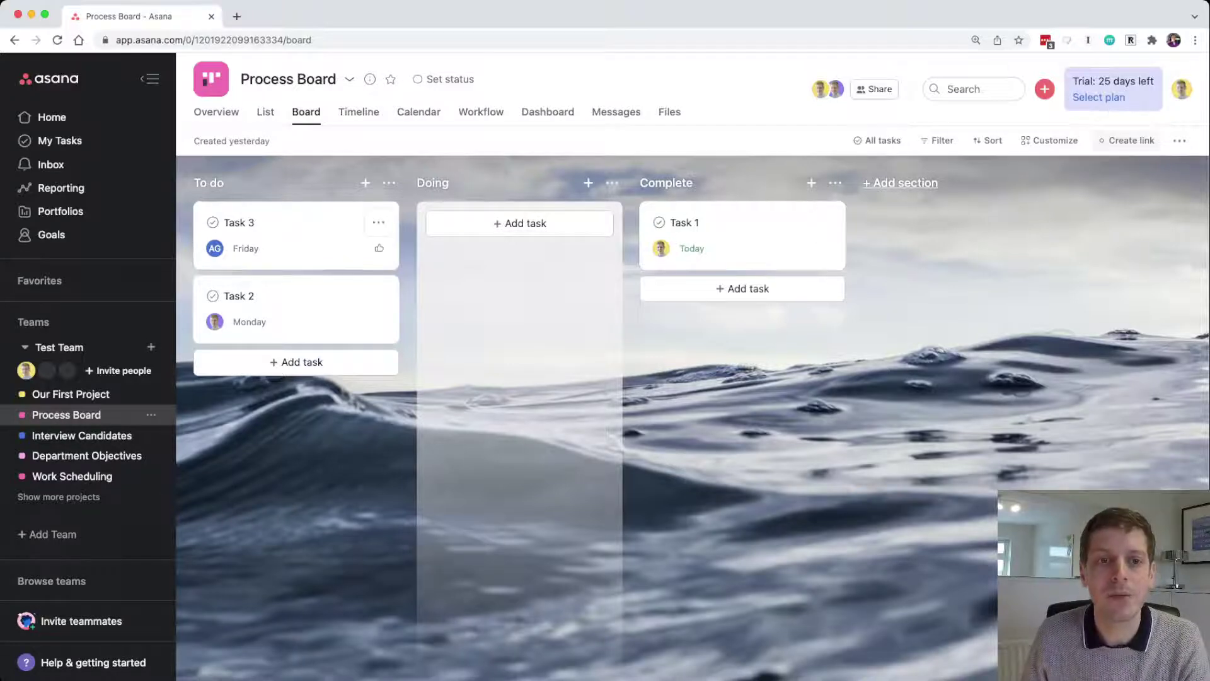
left_click_drag(284, 234, 511, 235)
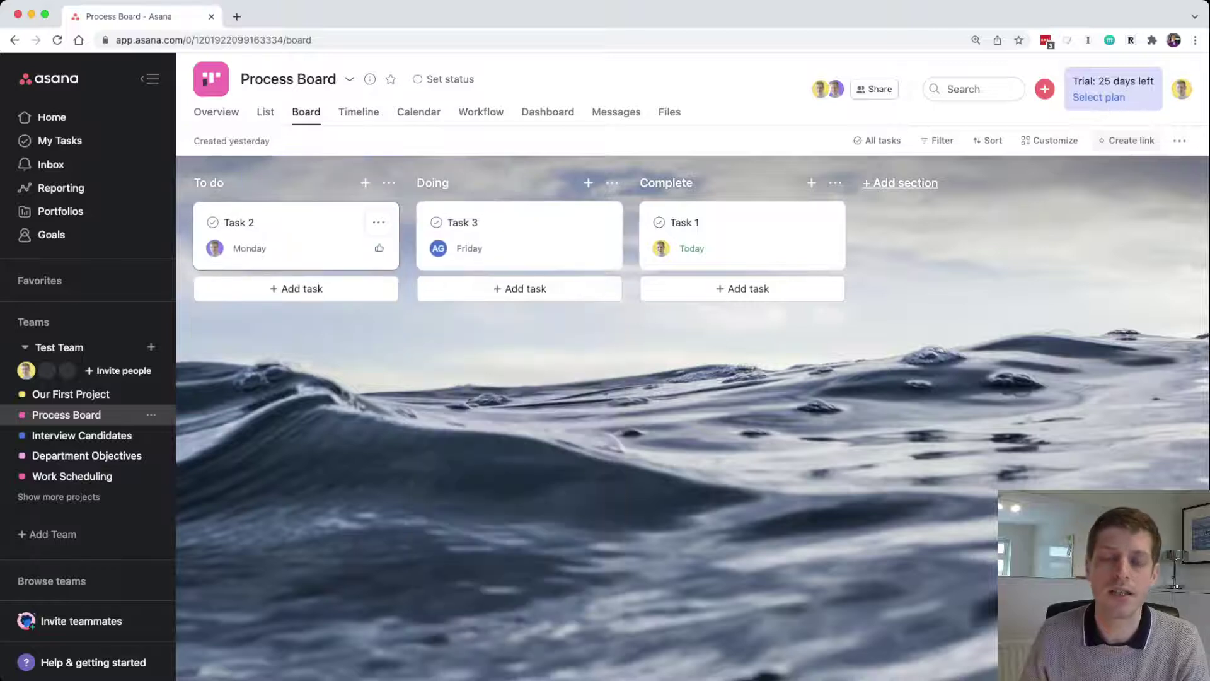
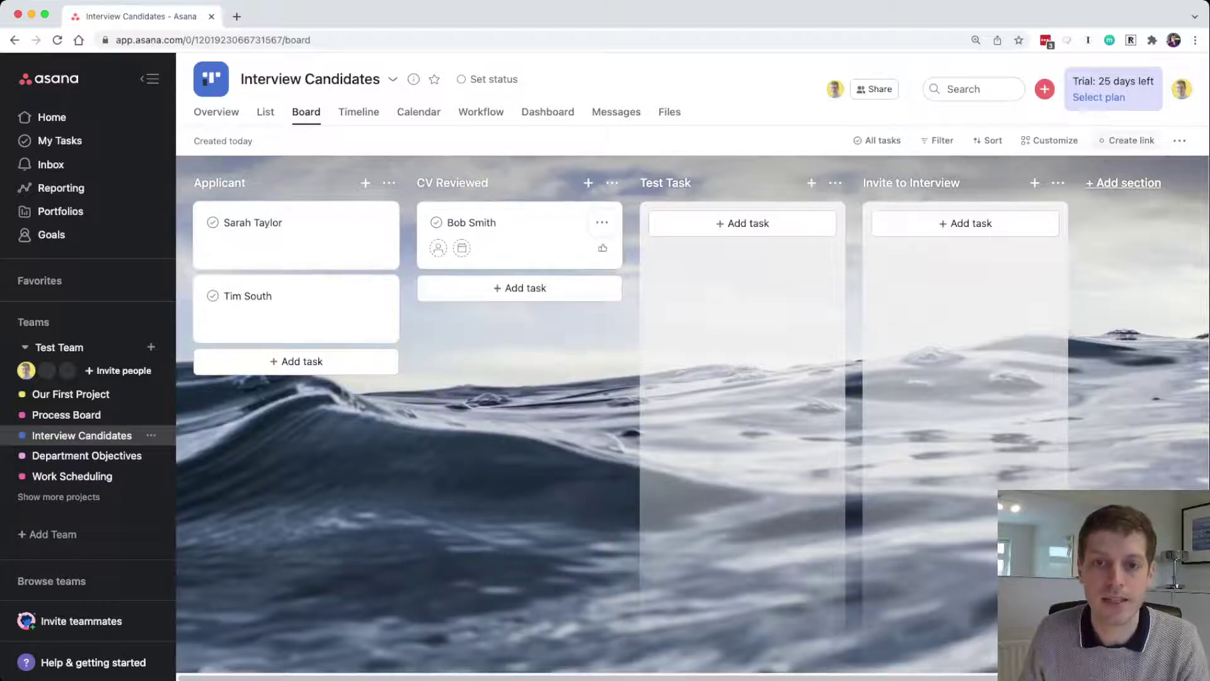
In the Interview Candidates board, move the candidate card from CV Reviewed to Invite to Interview
left_click_drag(479, 236, 935, 227)
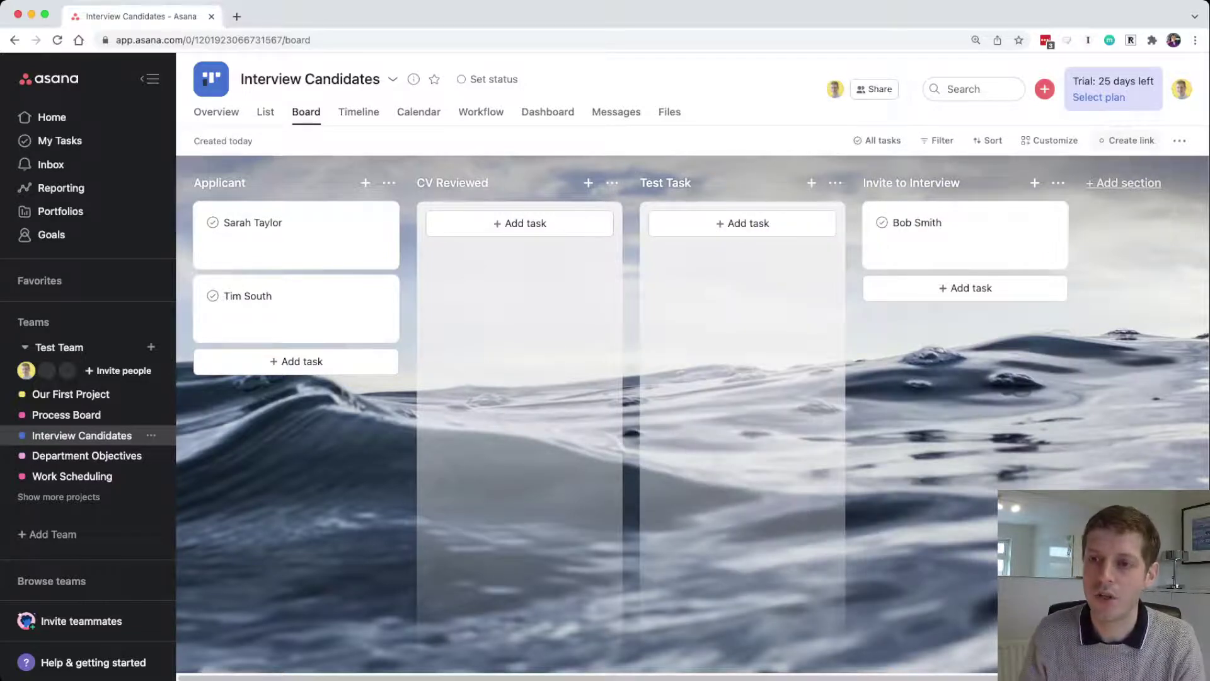
Add a section named Offer Made at the end of the board and move the Invite to Interview candidate into it
left_click(1123, 183)
type("offer Made")
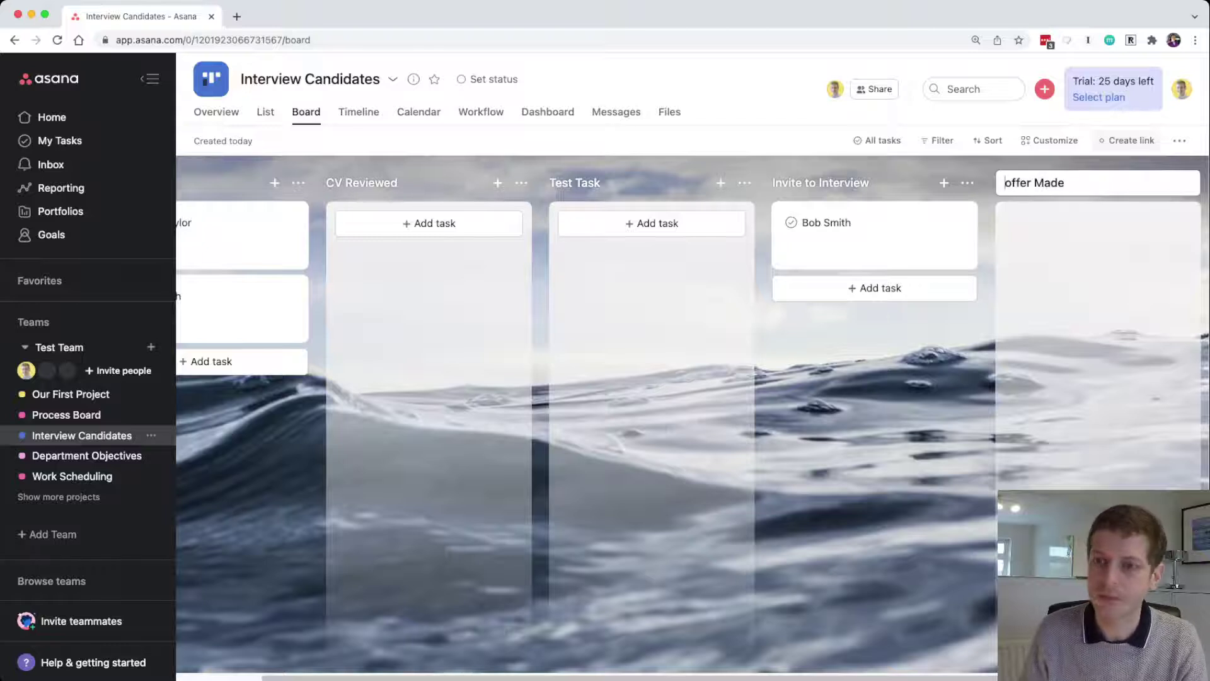
key("Delete")
type("O")
key("Return")
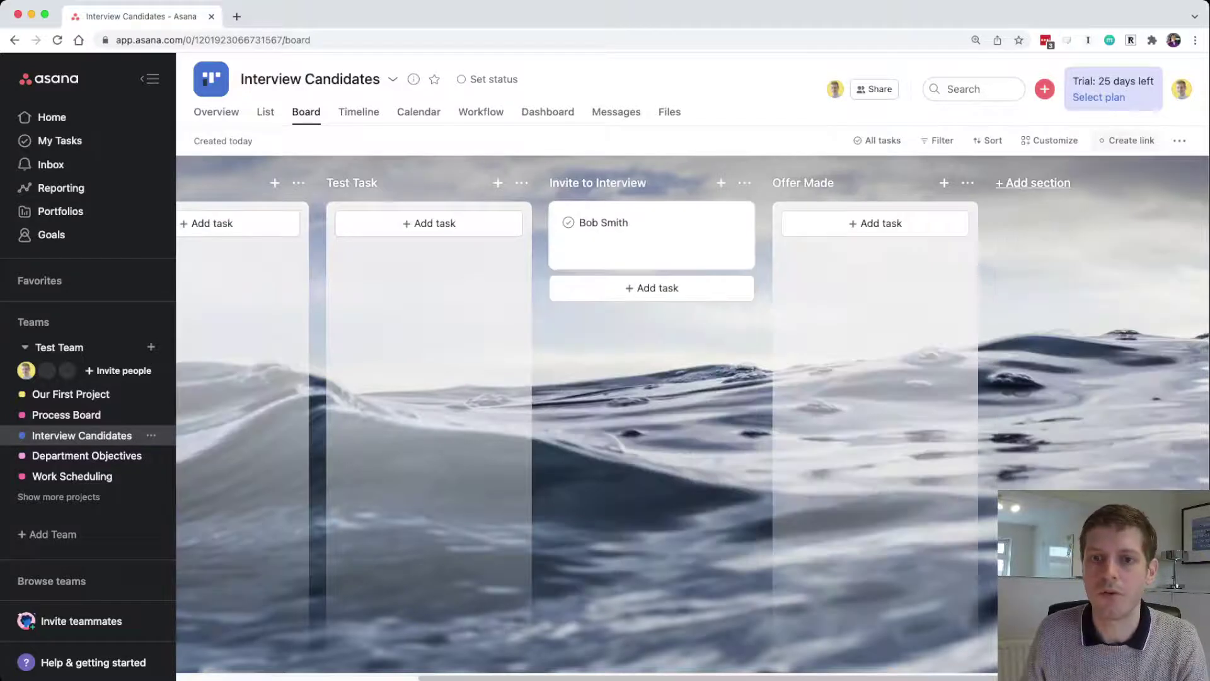
left_click_drag(603, 222, 839, 222)
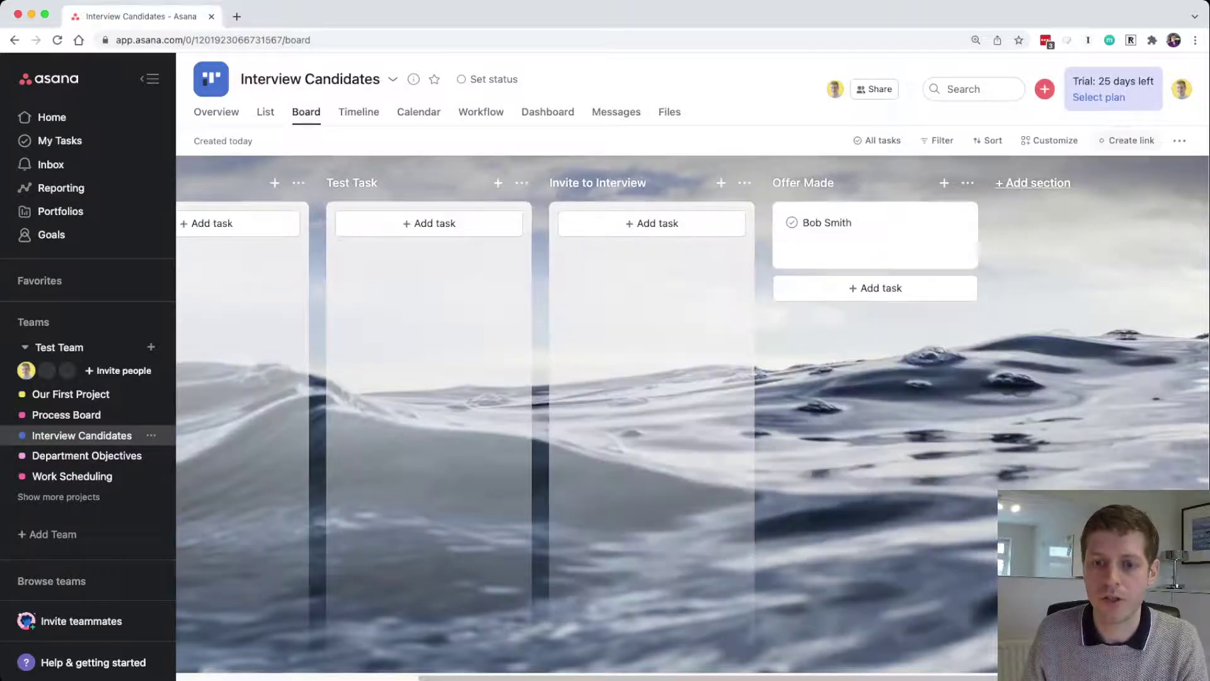
Rename the Test Task section as Test Task Sent and move the first Applicant card into it
scroll(631, 409, "left", 3)
scroll(630, 410, "left", 2)
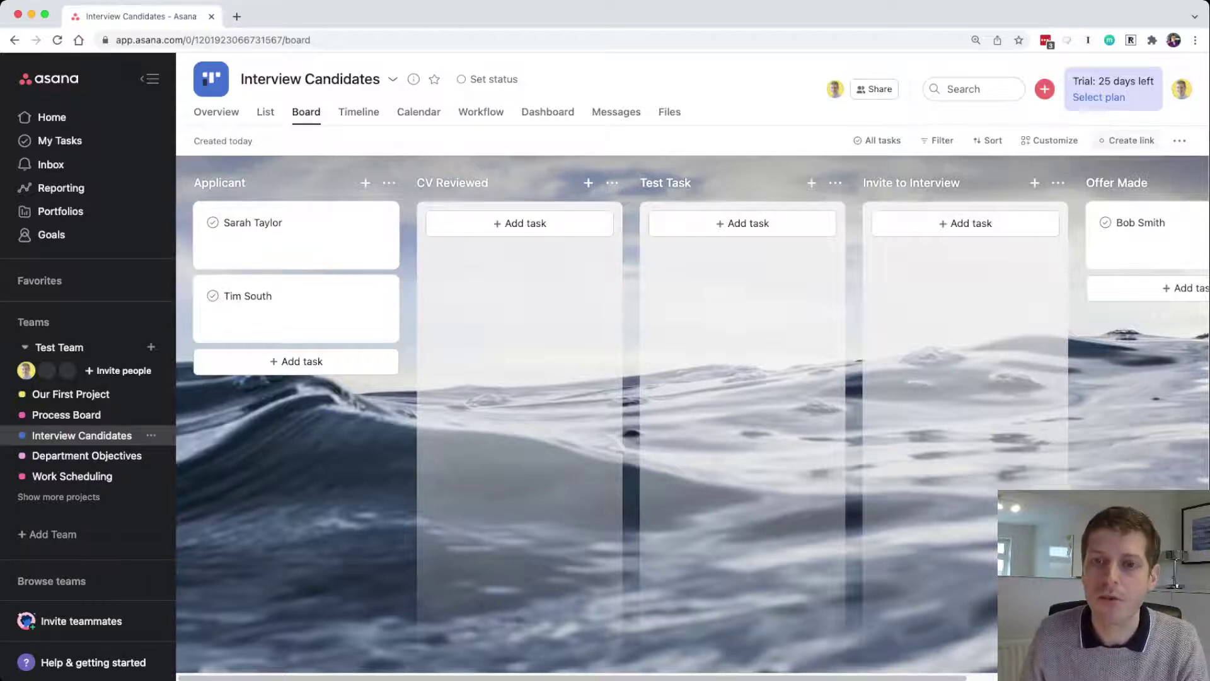
left_click(700, 183)
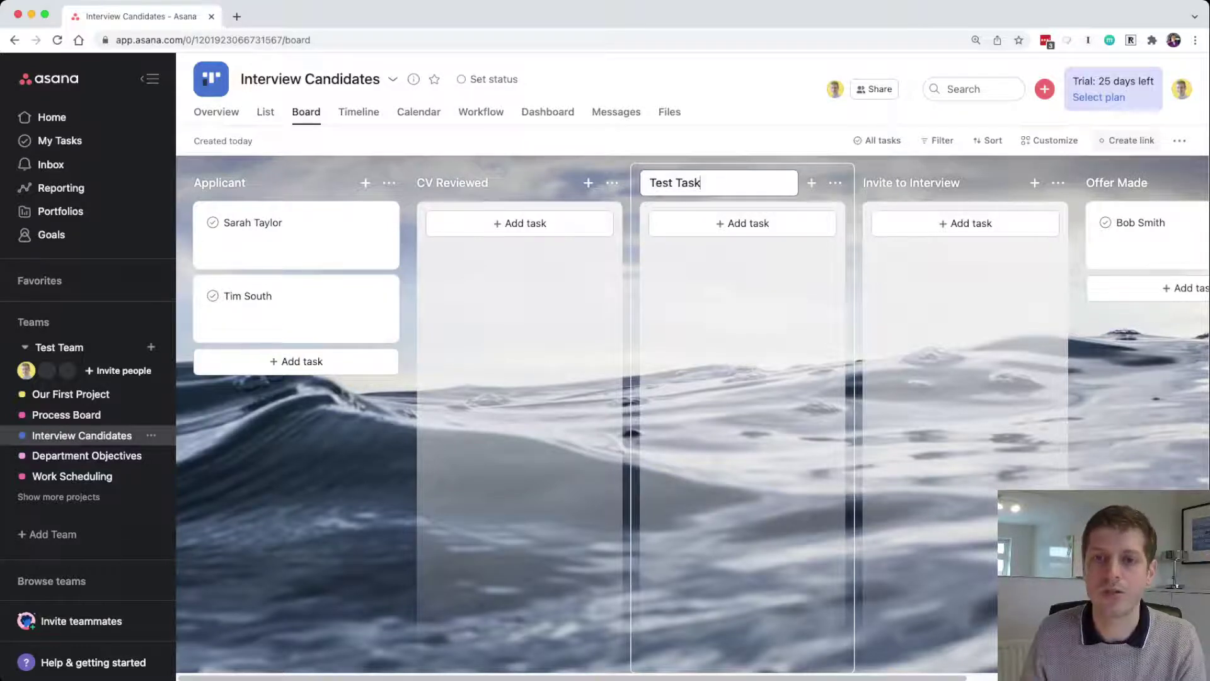
type("Sent")
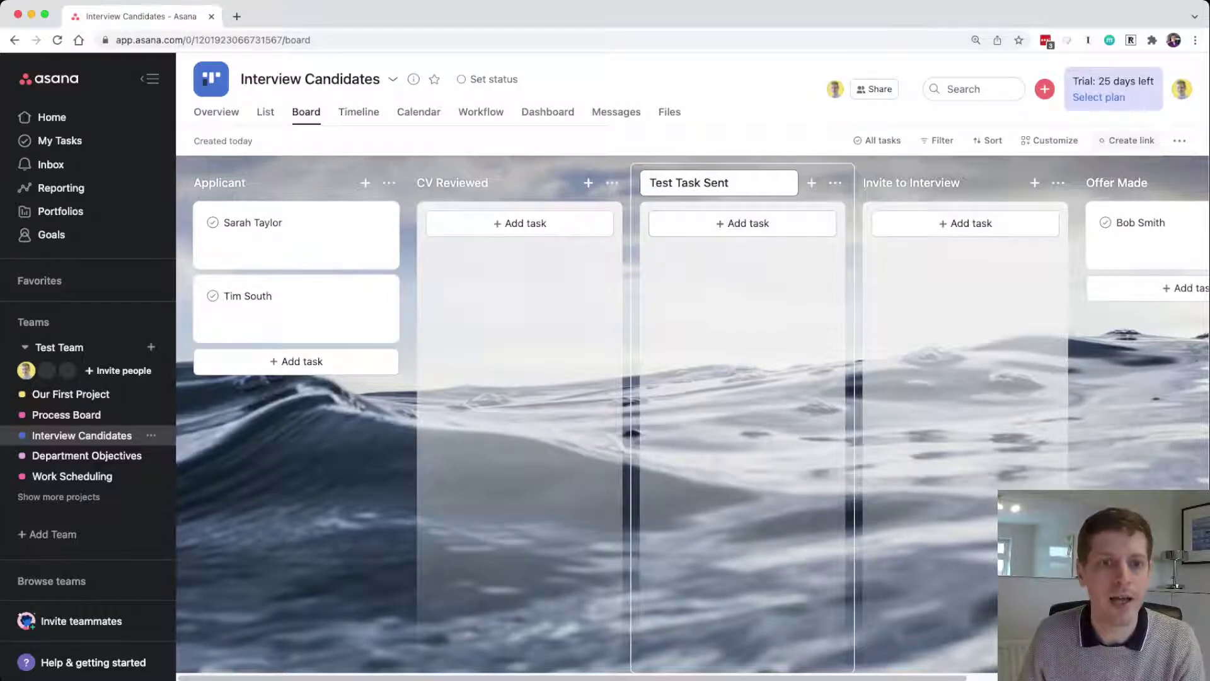
key("Return")
left_click_drag(297, 235, 743, 235)
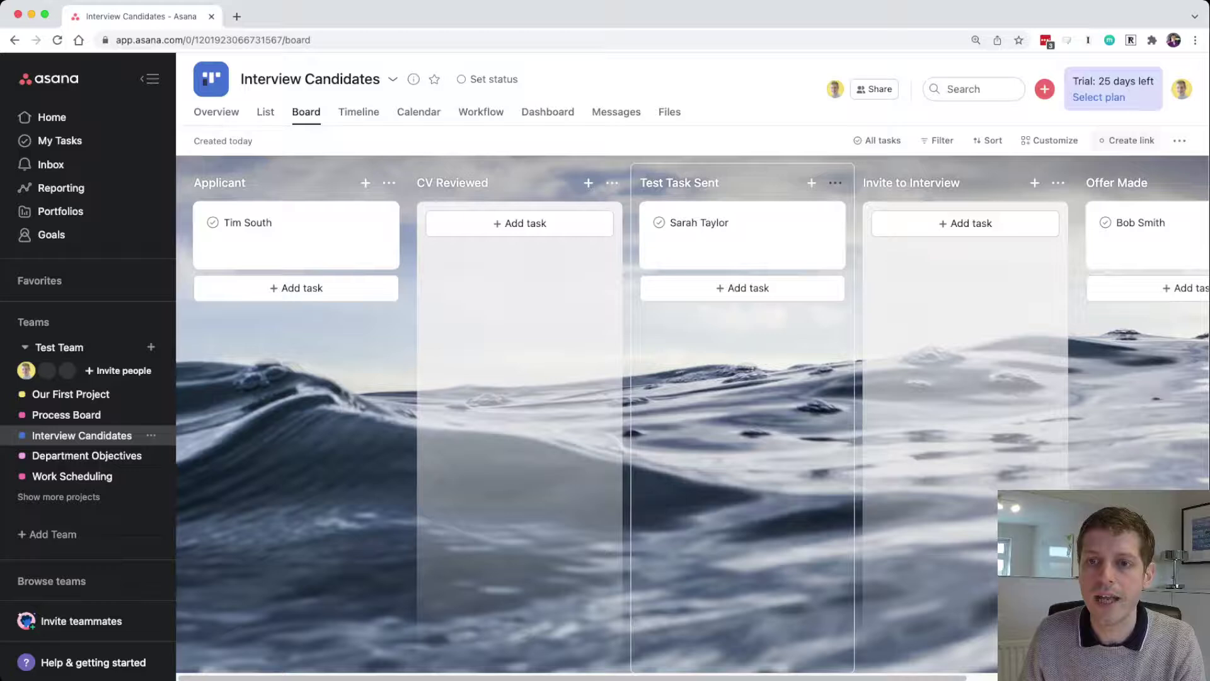
Add a section named Test Task Complete directly right of Test Task Sent and move the Test Task Sent candidate into it
left_click(835, 183)
mouse_move(883, 263)
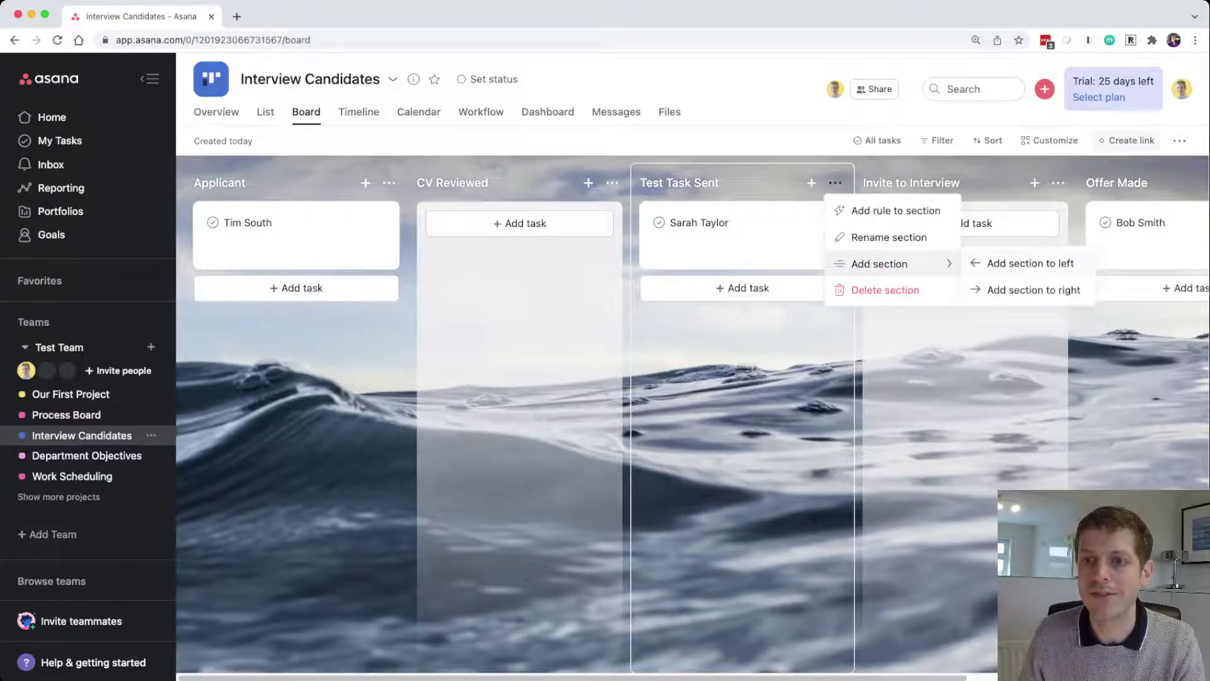
left_click(1034, 289)
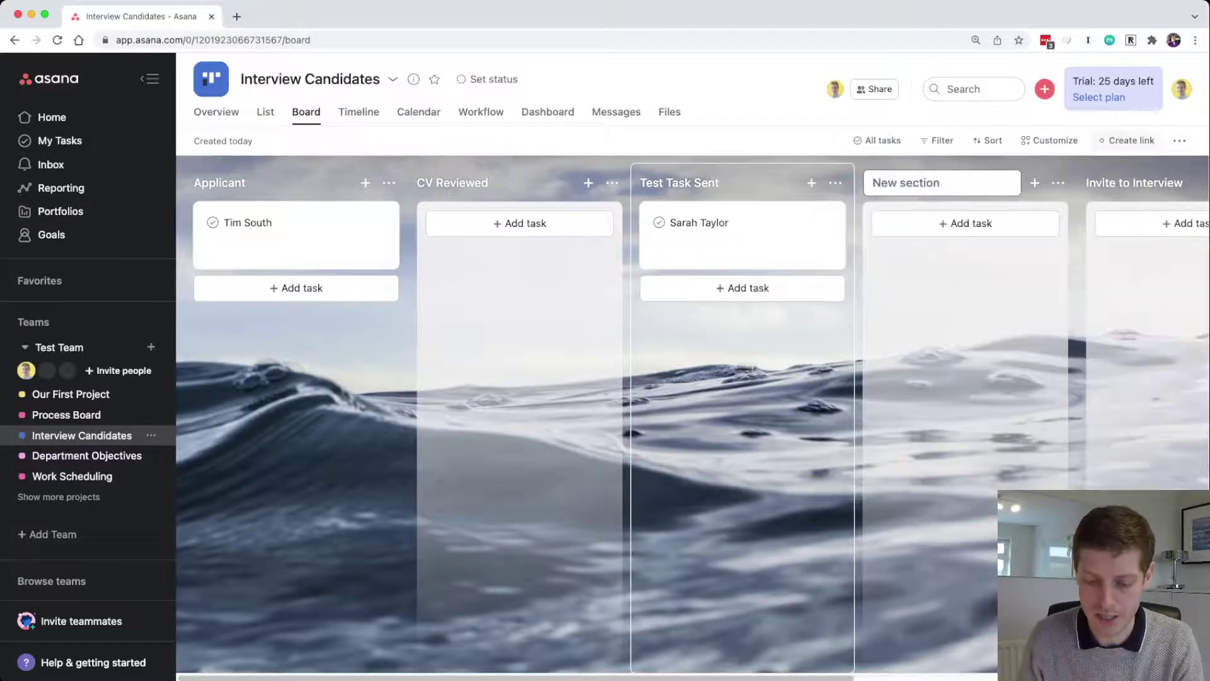
type("Test Tas")
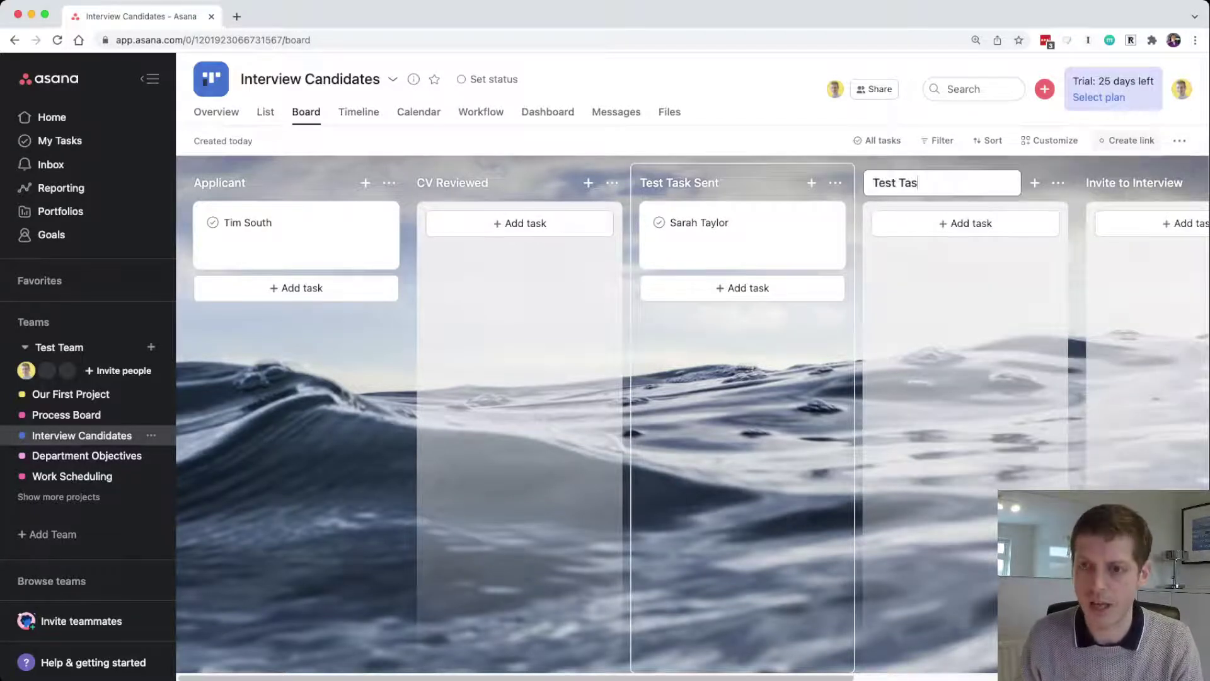
type("k Complete")
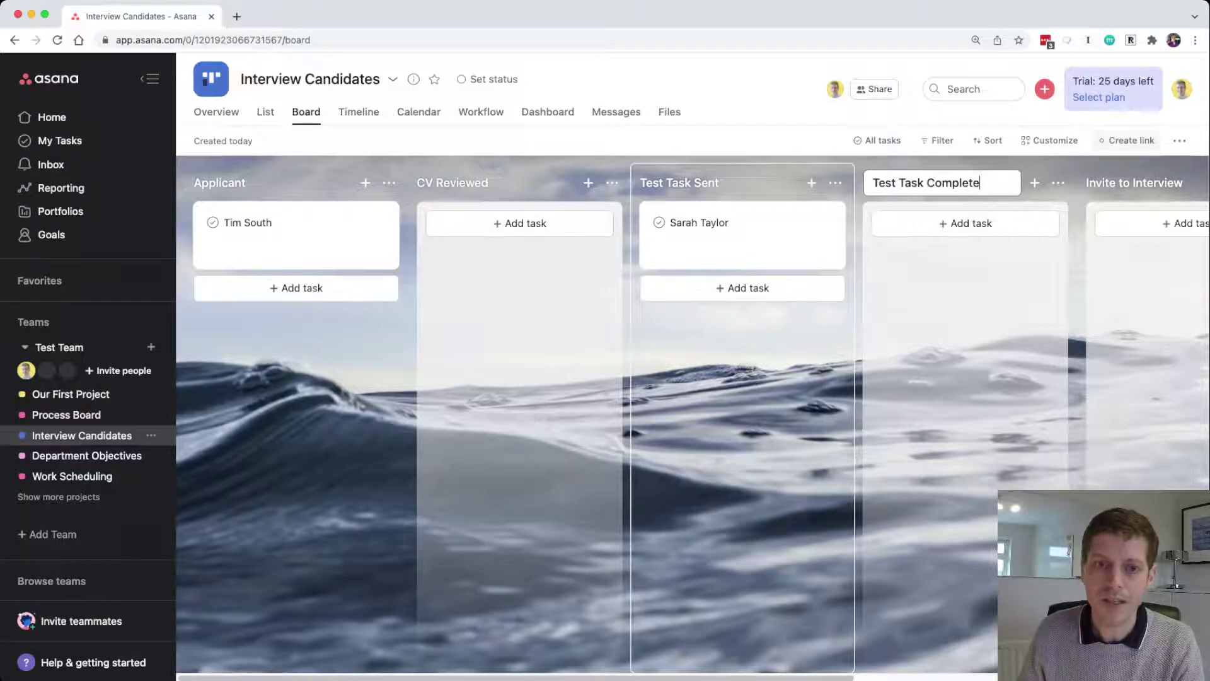
key("Return")
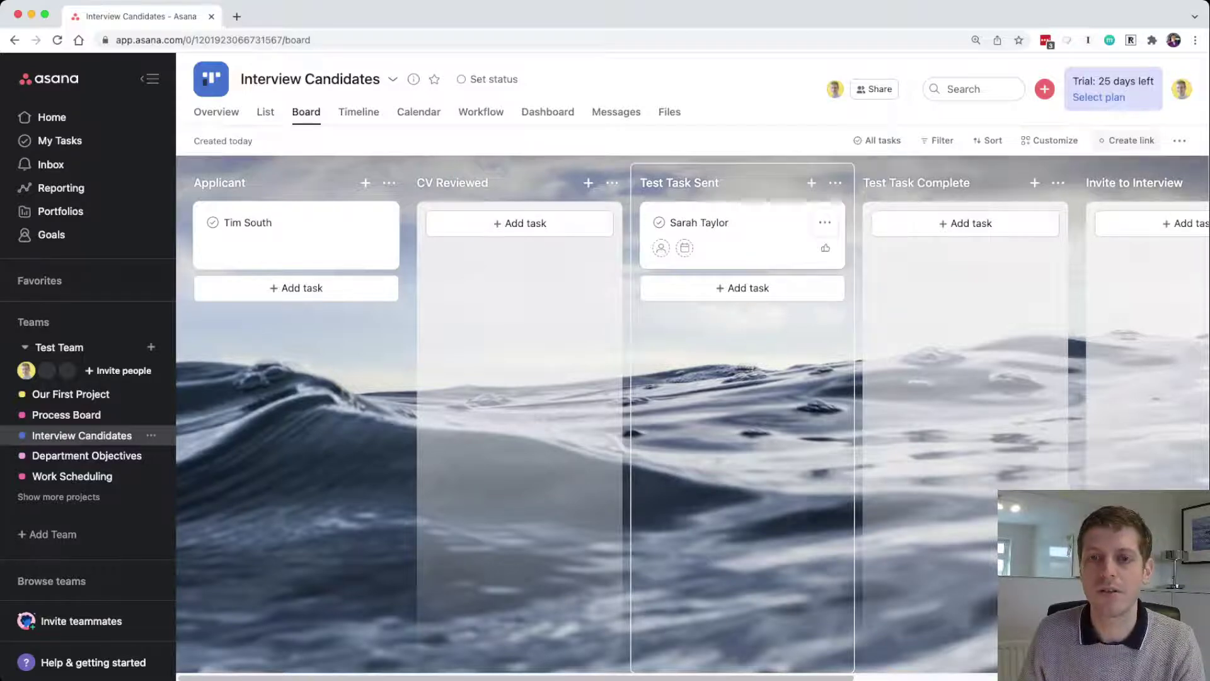
left_click_drag(776, 205, 999, 205)
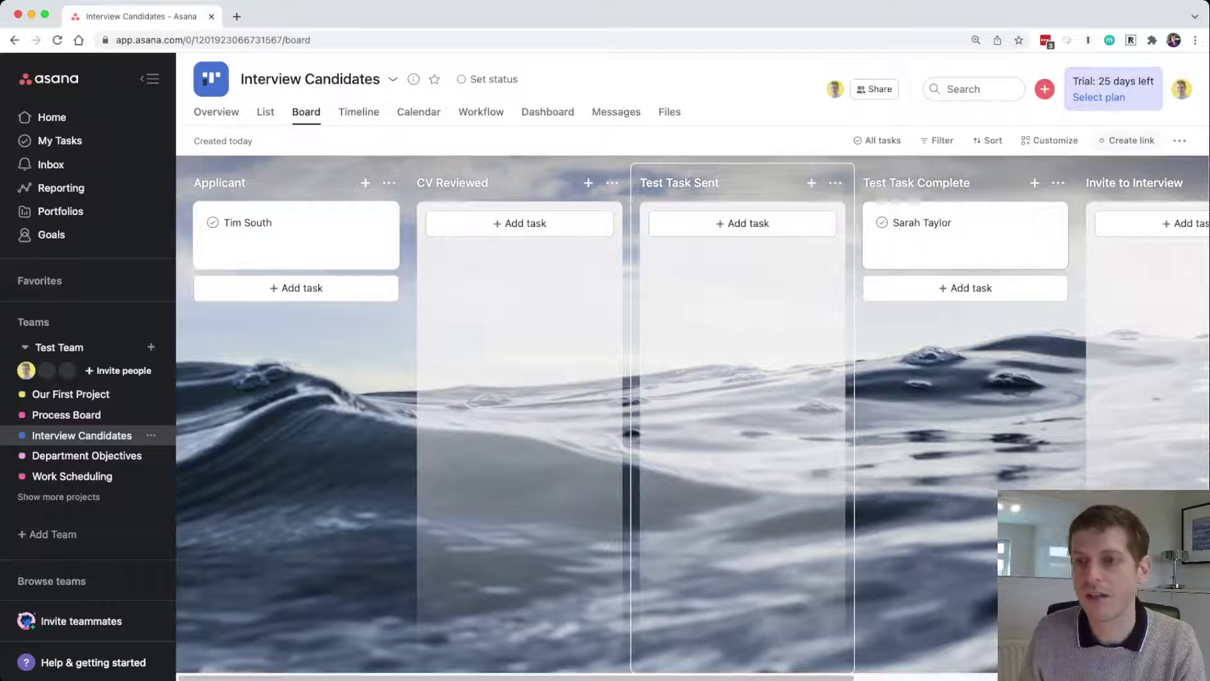
Add a section named Test Task Reviewed directly right of Test Task Complete and move the Test Task Complete candidate into it
left_click(1059, 182)
mouse_move(1103, 264)
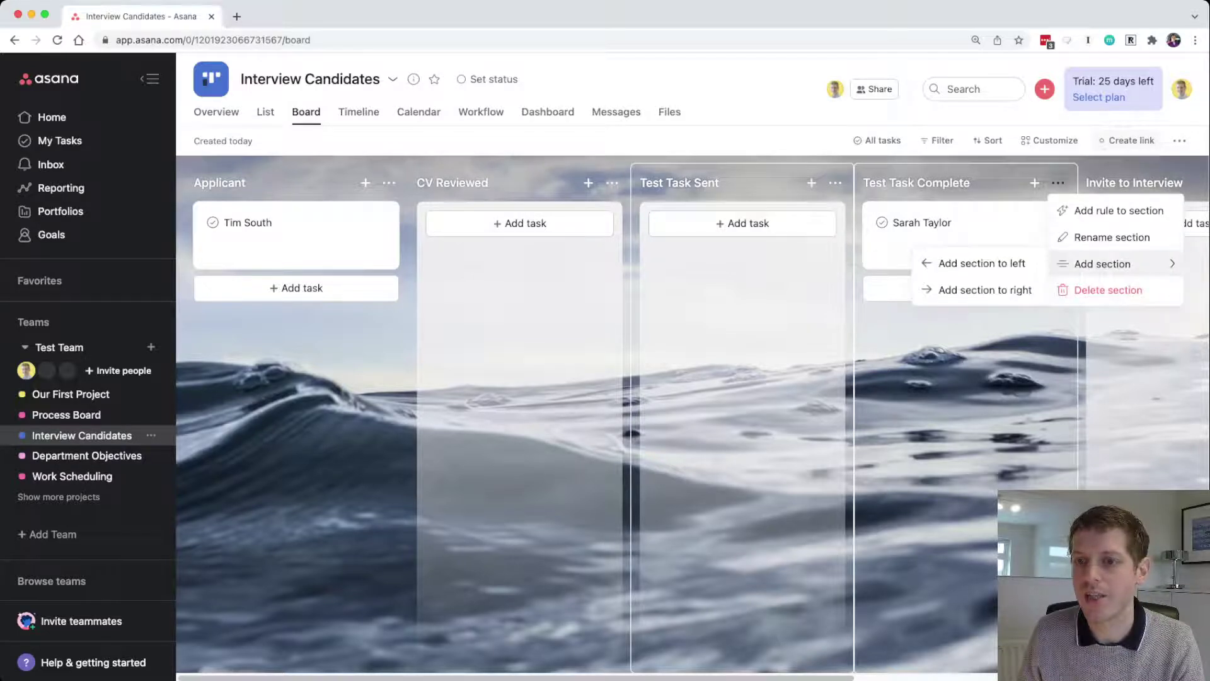
left_click(985, 289)
type("Te")
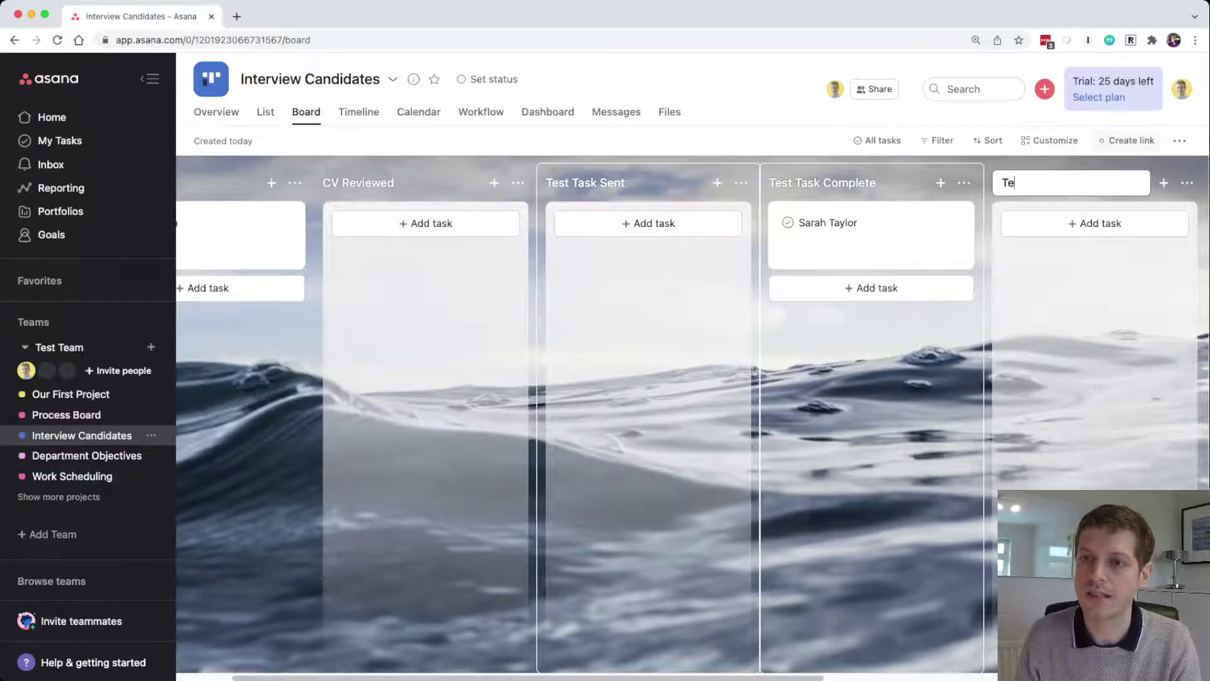
type("st Task Reviewed")
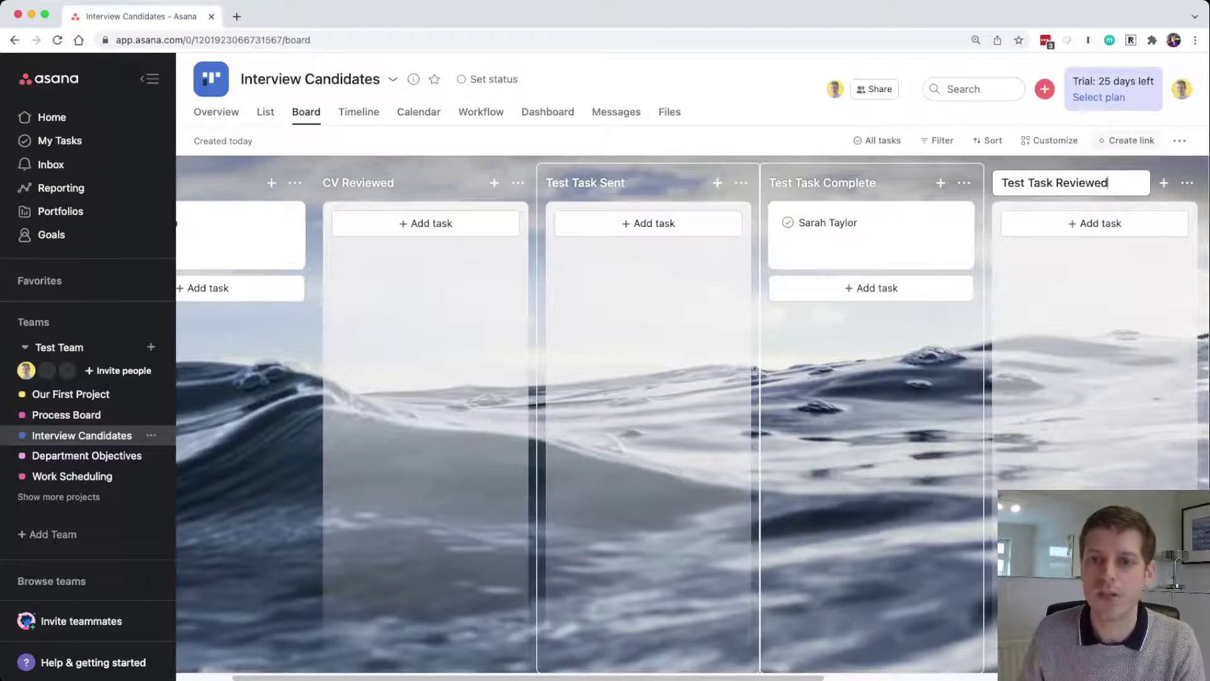
key("Return")
left_click_drag(839, 237, 1021, 237)
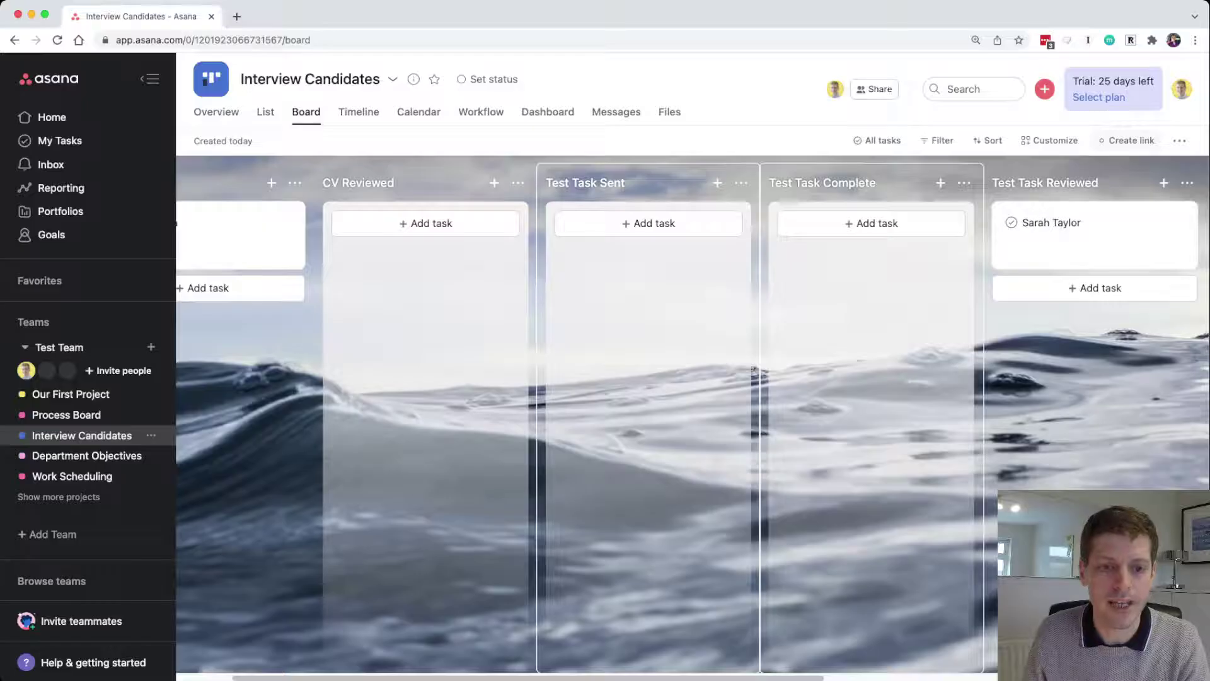
Move the remaining Applicant card to Test Task Complete and on to the first position in Test Task Reviewed
scroll(753, 371, "left", 3)
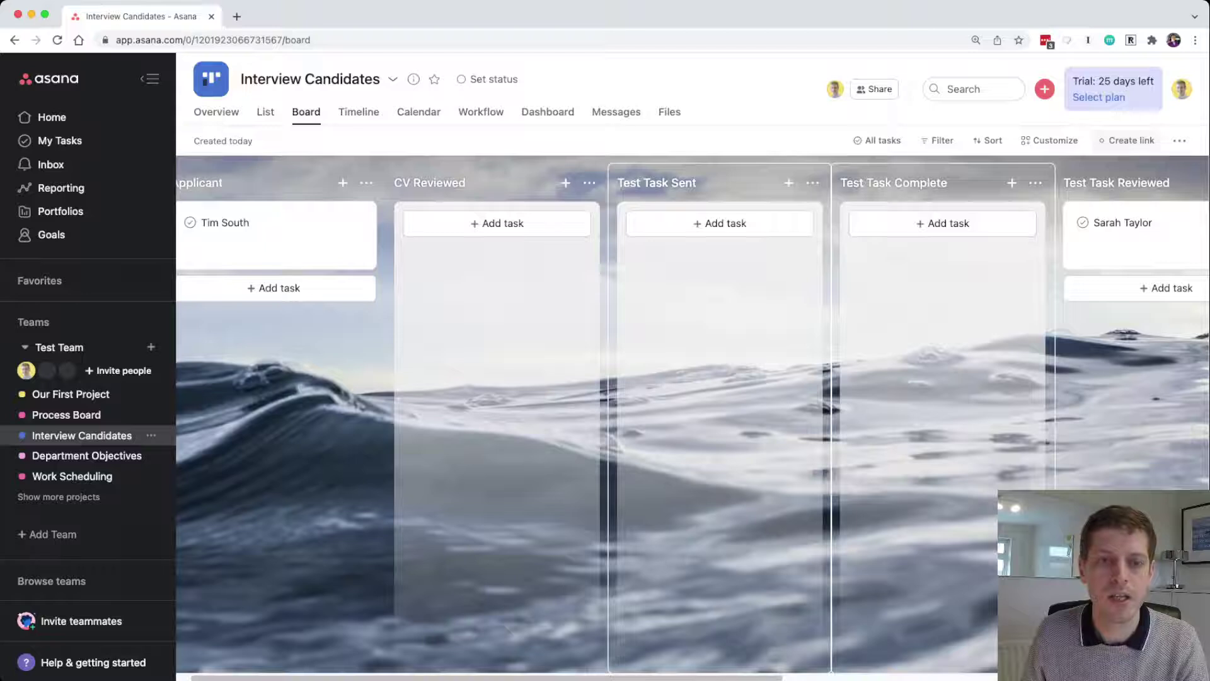
left_click_drag(278, 233, 927, 240)
scroll(693, 416, "right", 5)
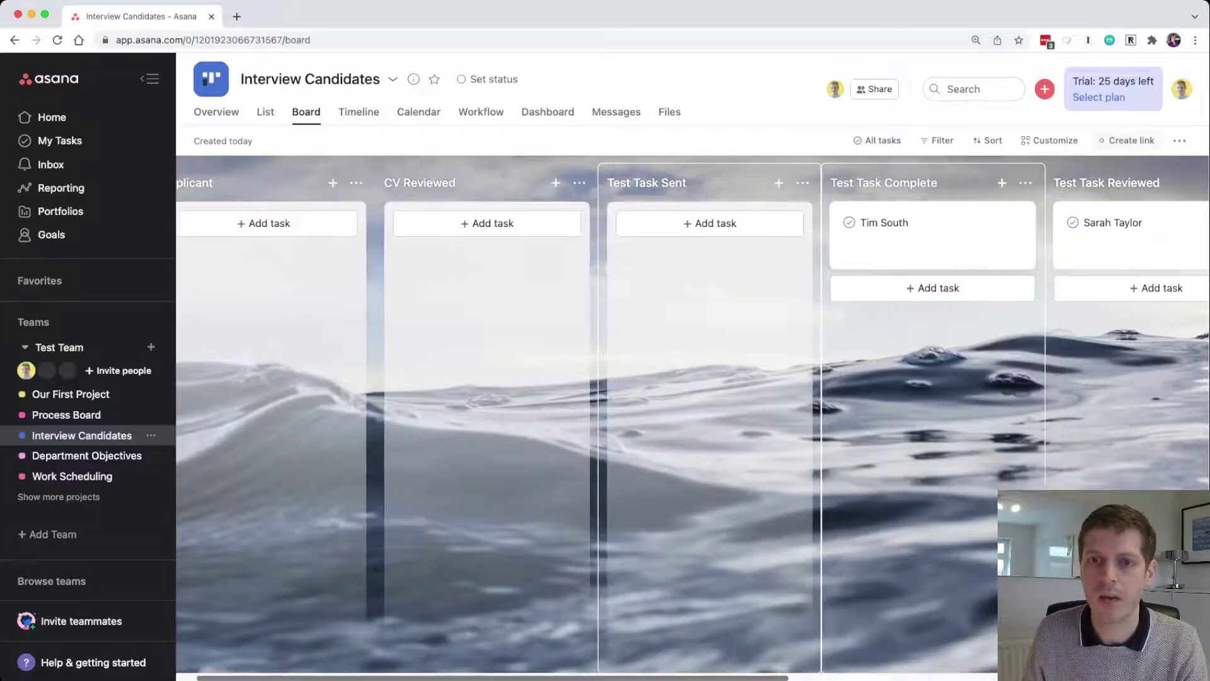
left_click_drag(630, 230, 876, 230)
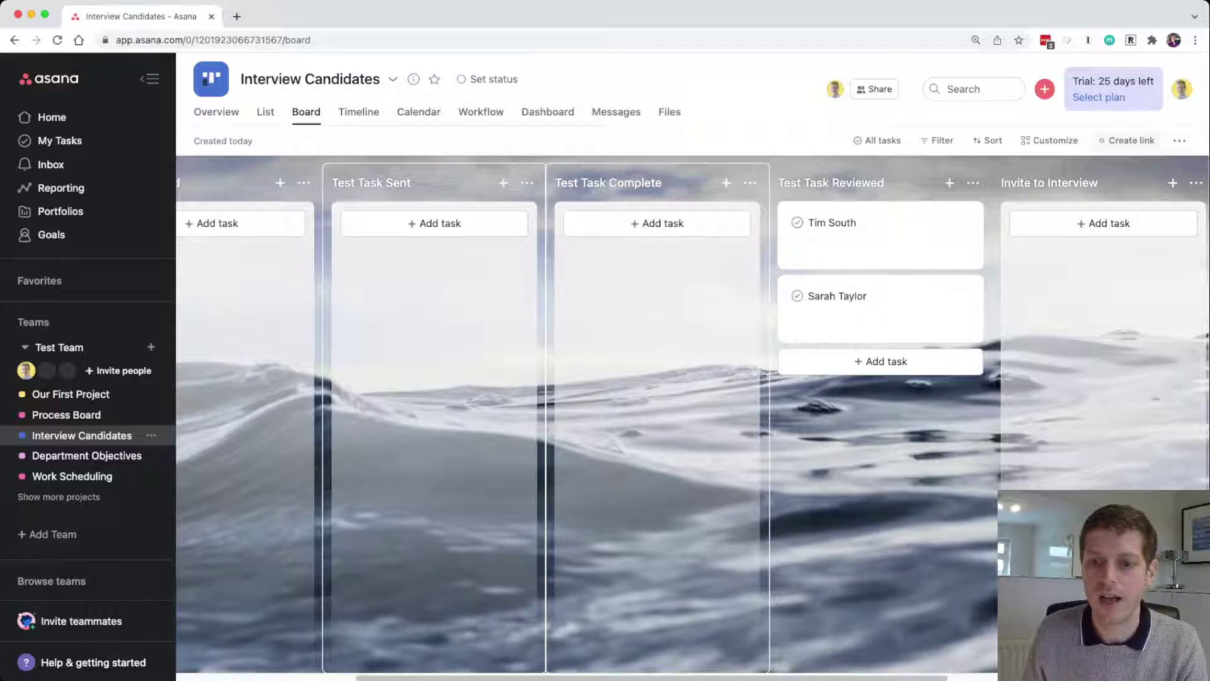
Move the first candidate card in Test Task Reviewed to the Invite to Interview section
scroll(693, 416, "right", 4)
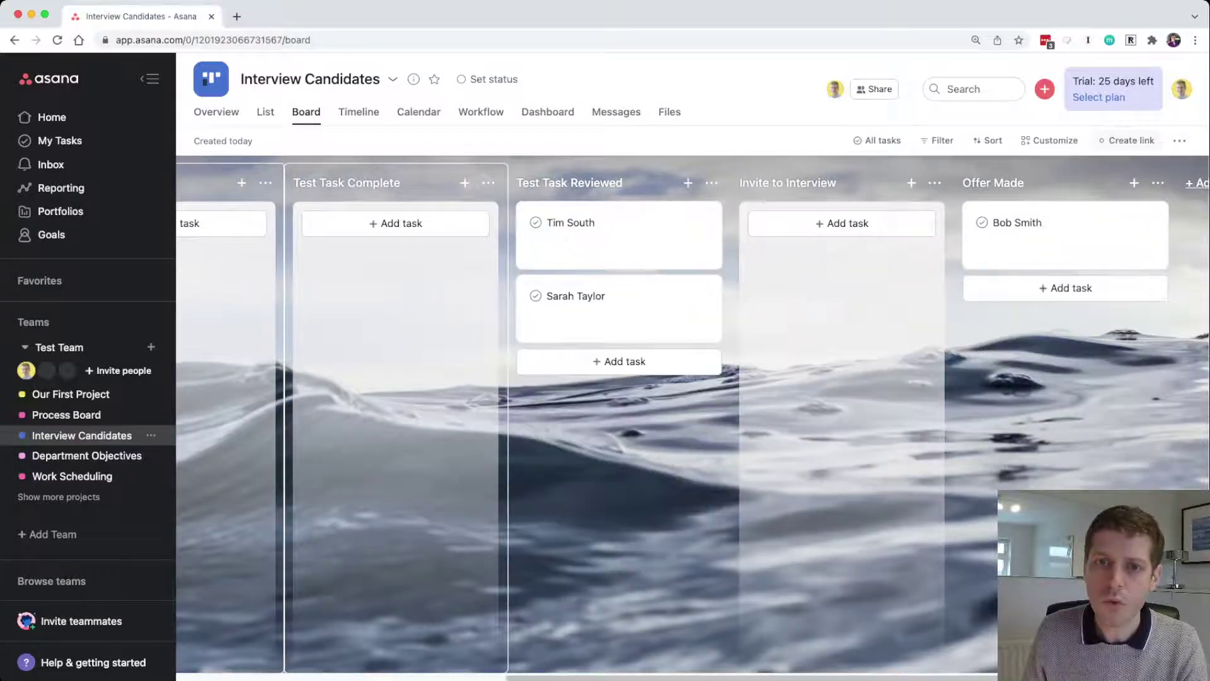
left_click_drag(586, 230, 813, 230)
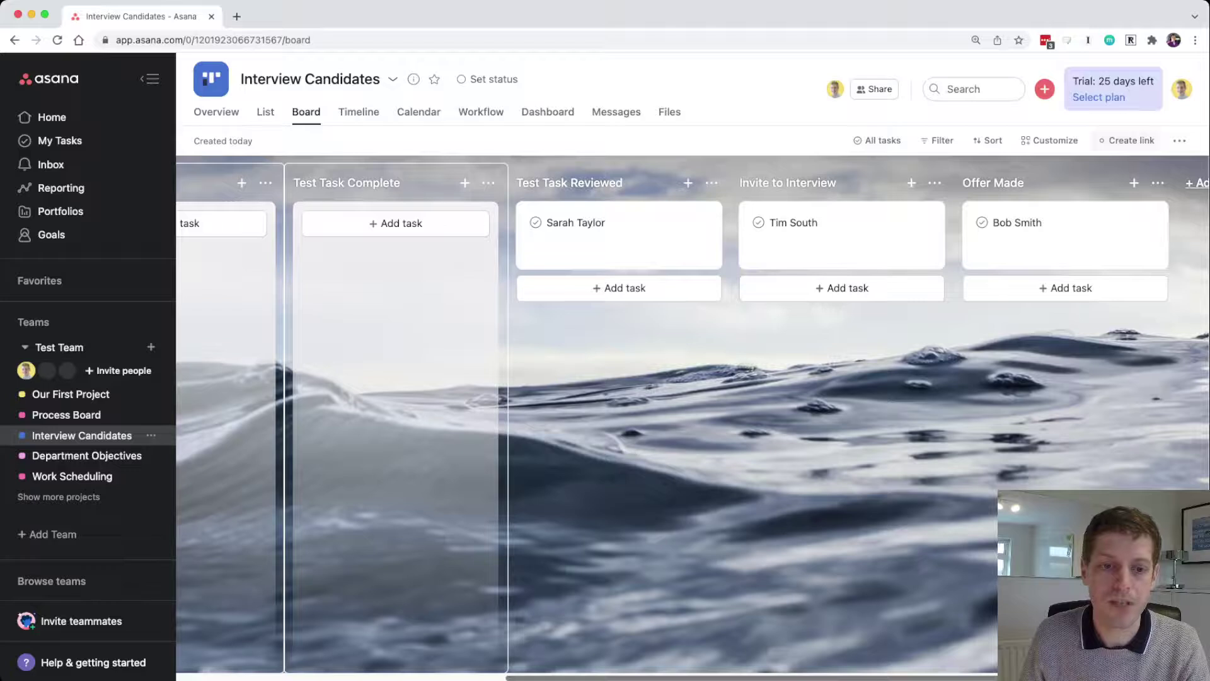
scroll(693, 410, "left", 10)
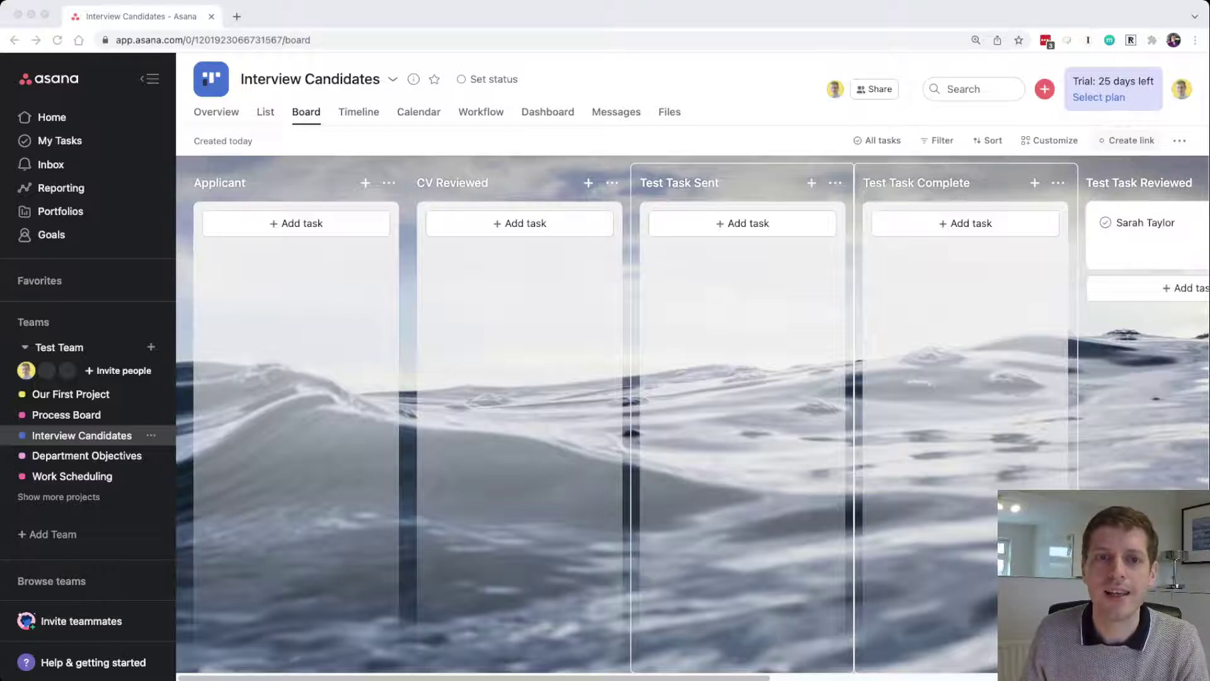
Open the Department Objectives project and add a task named Reviewing POC to the Design section
key("super+Tab")
left_click(86, 455)
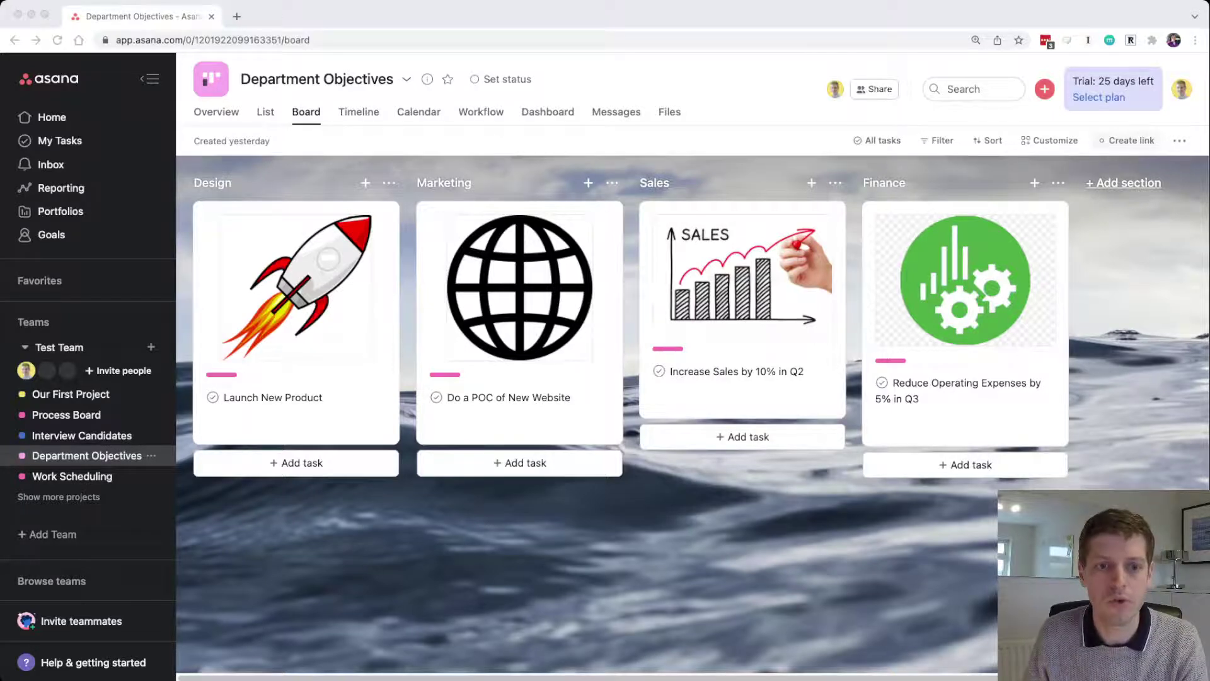
left_click(296, 463)
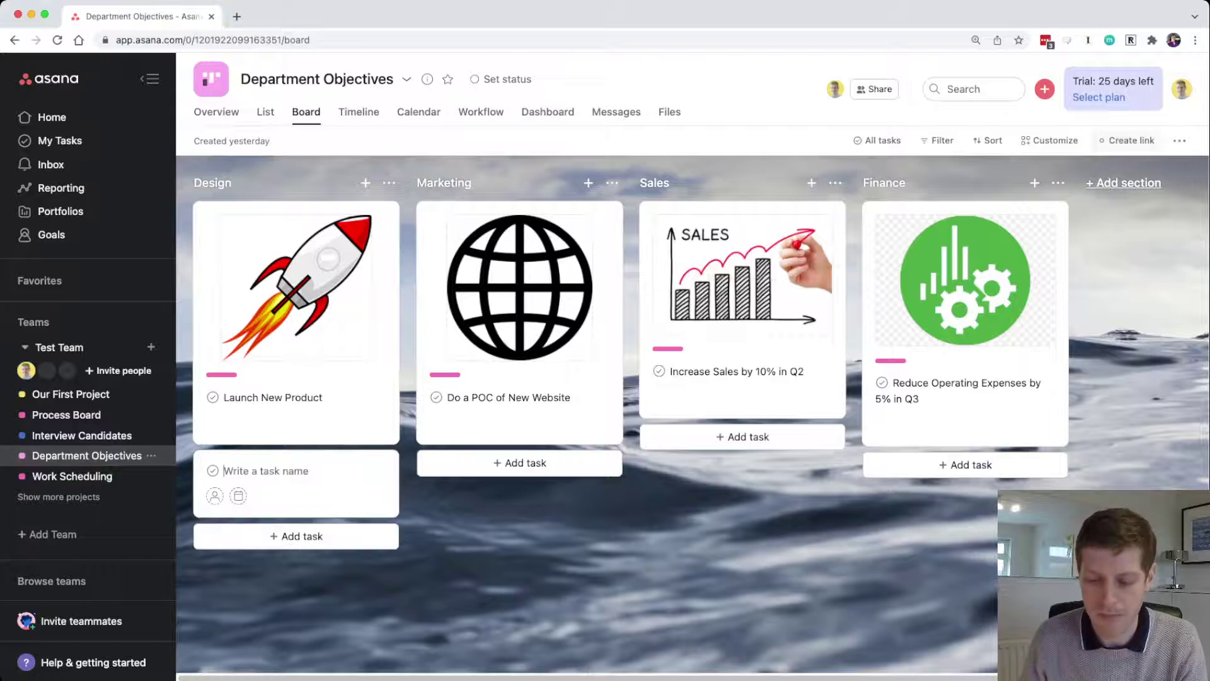
type("Reviewing")
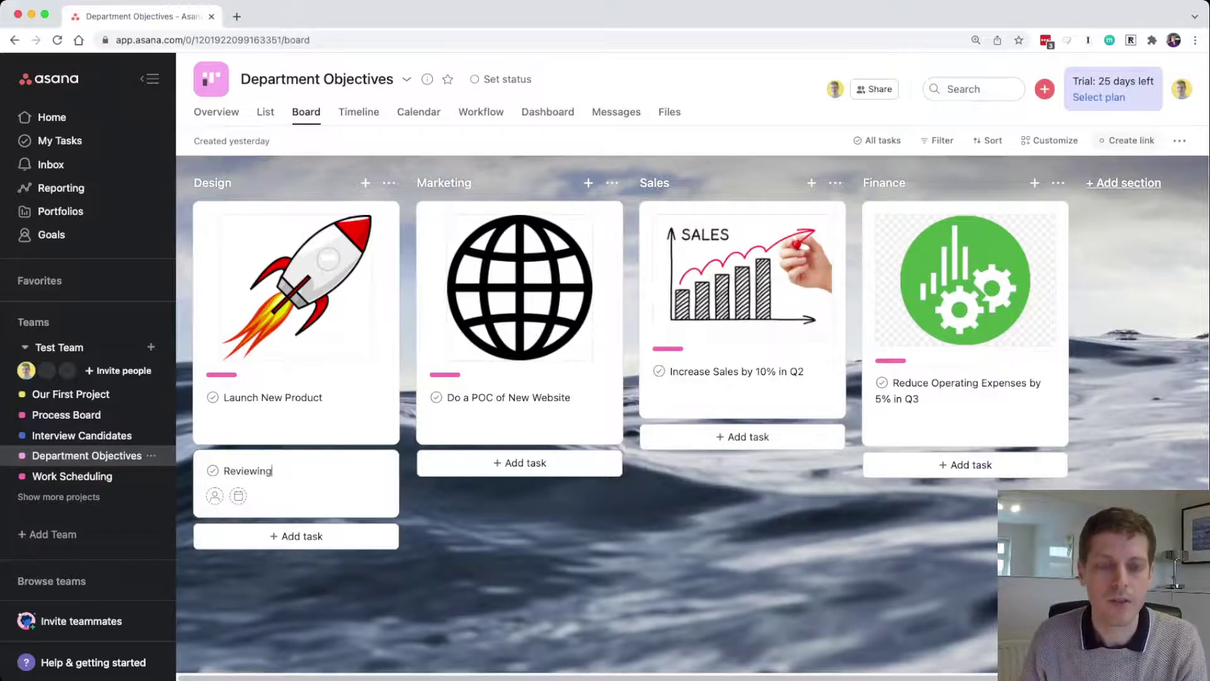
type(" POC")
key("Escape")
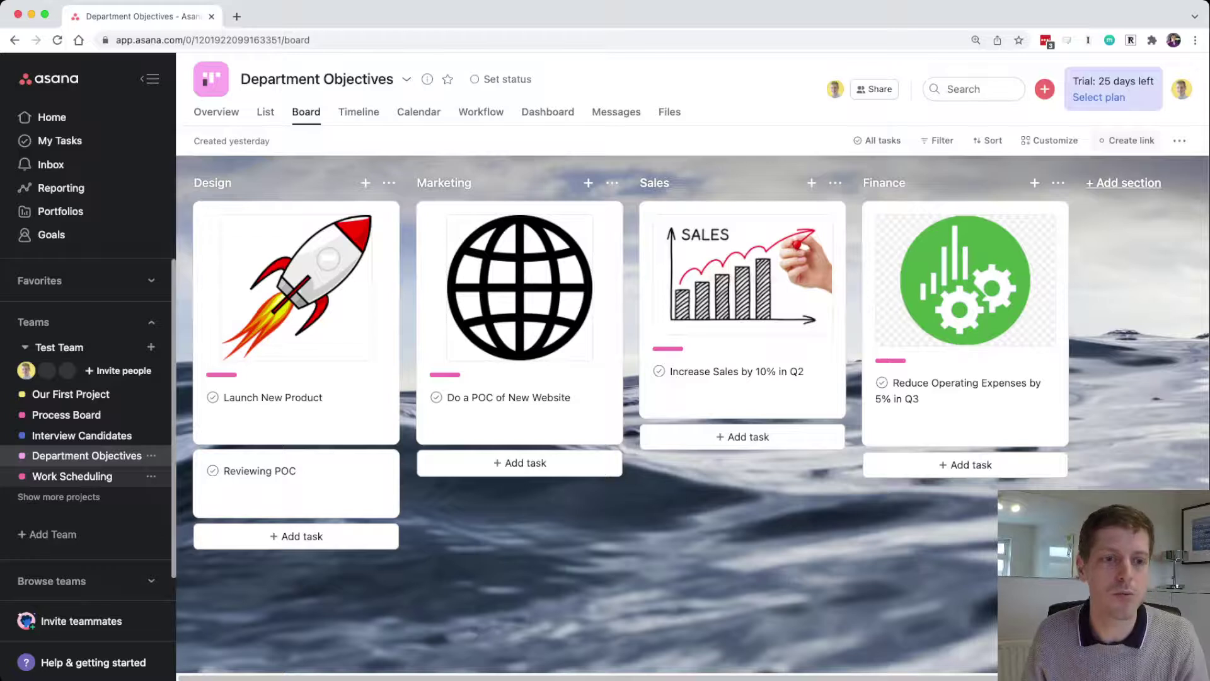
Open the Work Scheduling project and add a section named Q4 after Q3
left_click(72, 476)
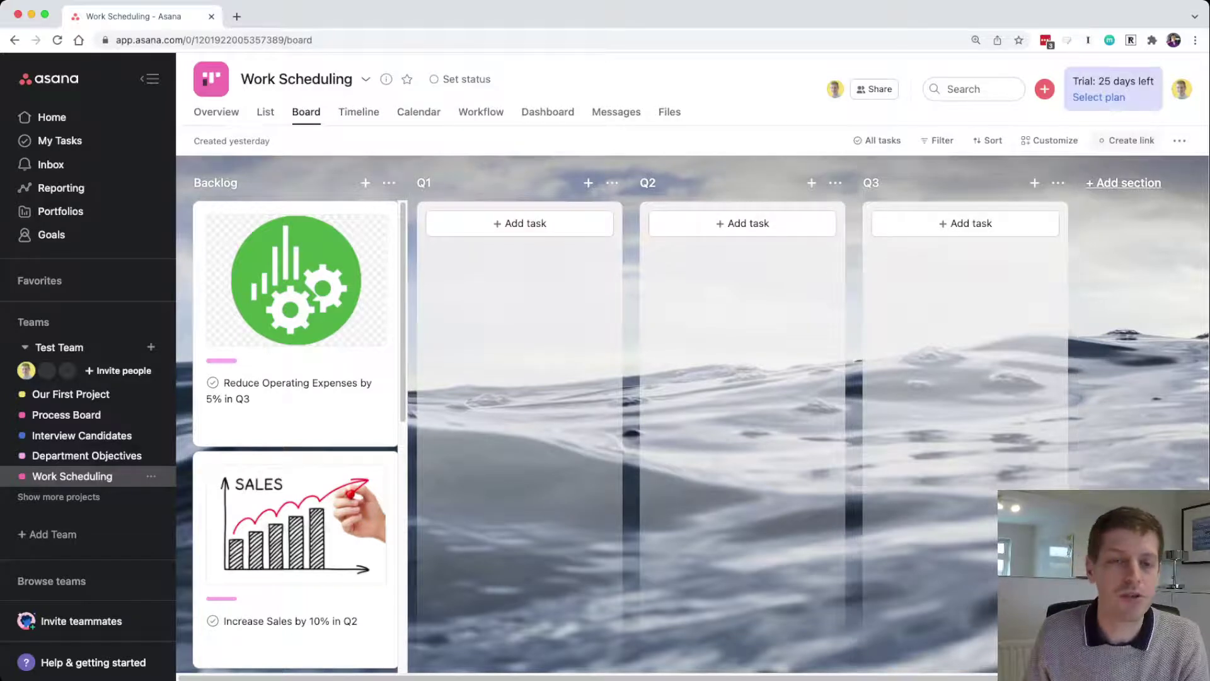
left_click(1123, 182)
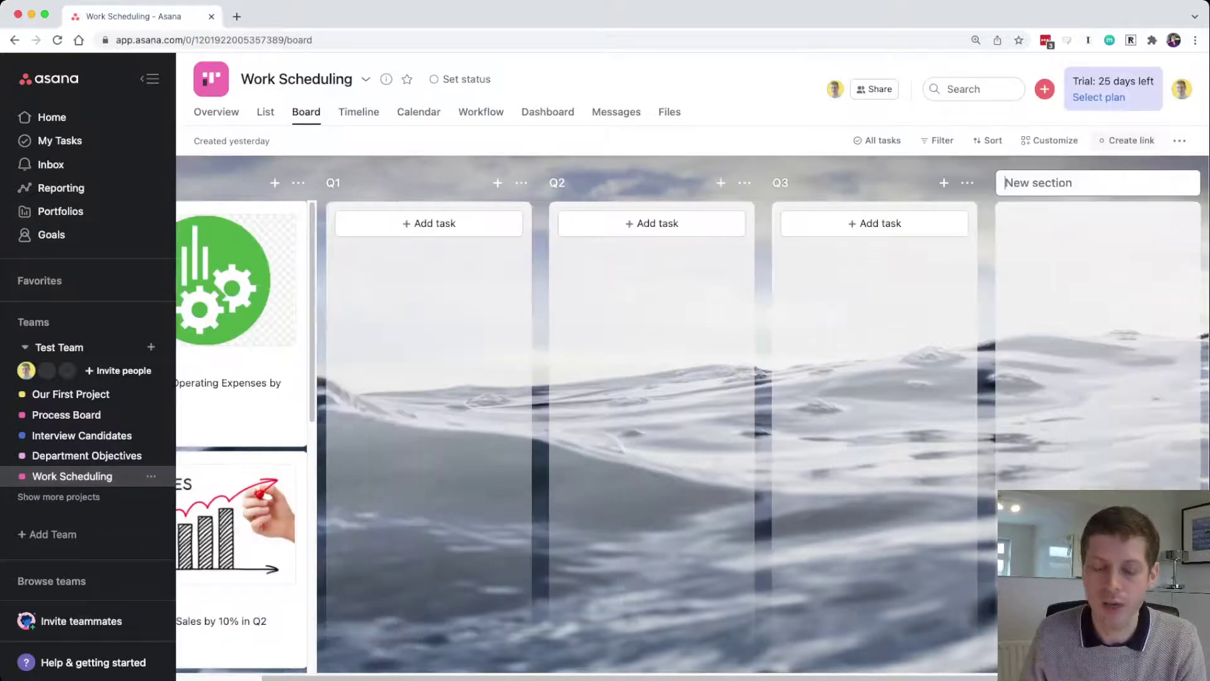
type("Q4")
key("Return")
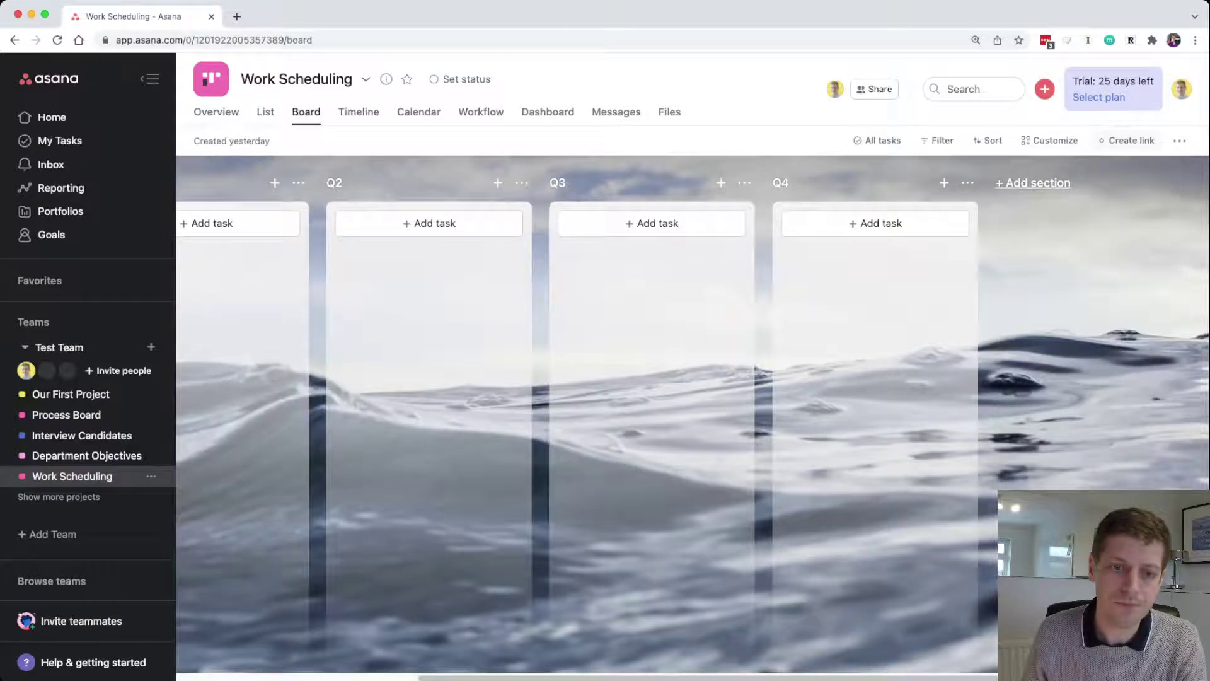
scroll(587, 416, "left", 5)
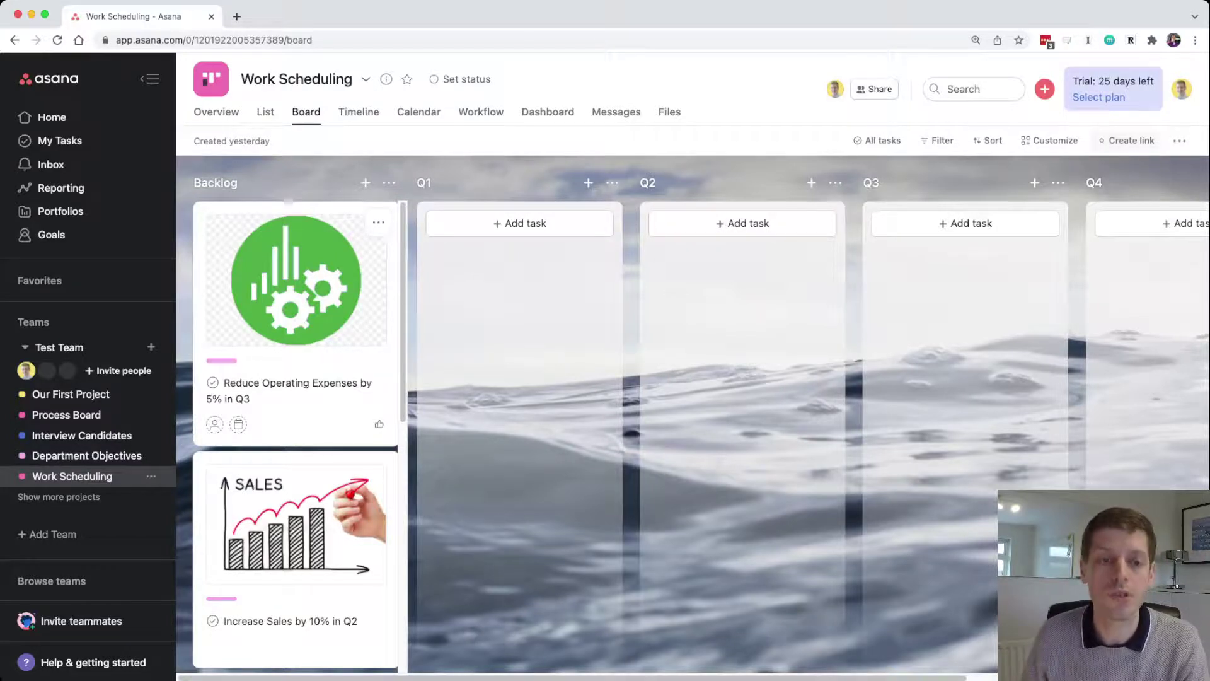
Compare the tasks on the Department Objectives board with those in the Work Scheduling Backlog
left_click(88, 455)
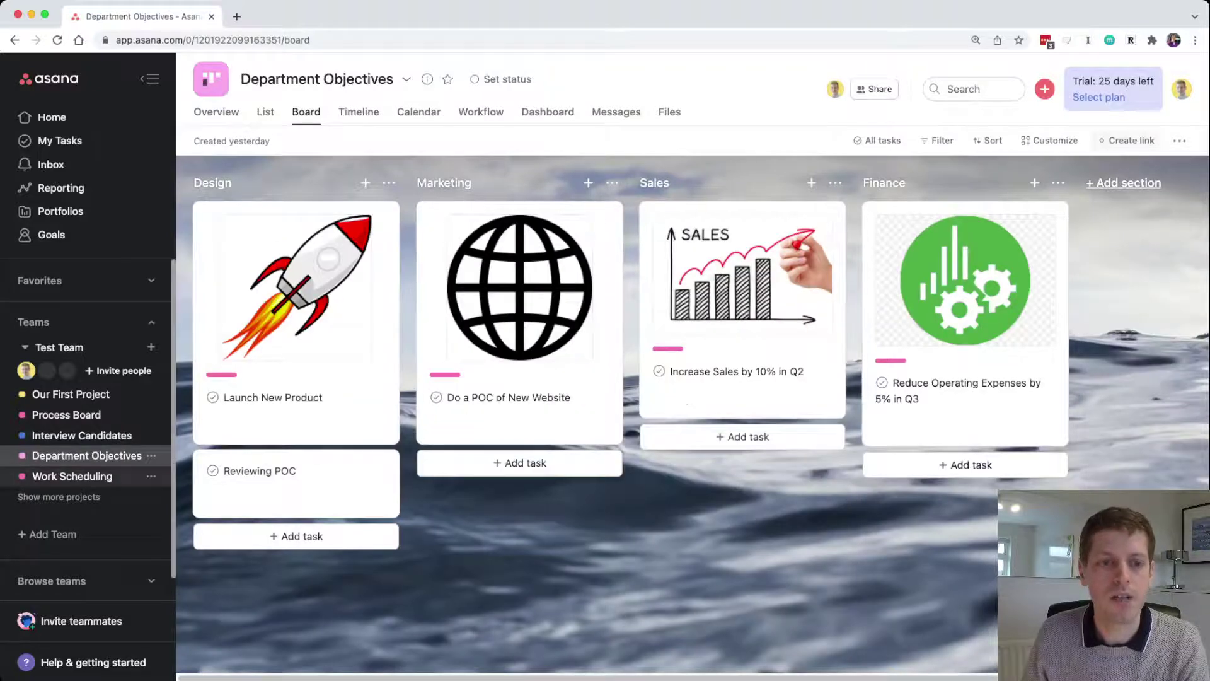
left_click(72, 476)
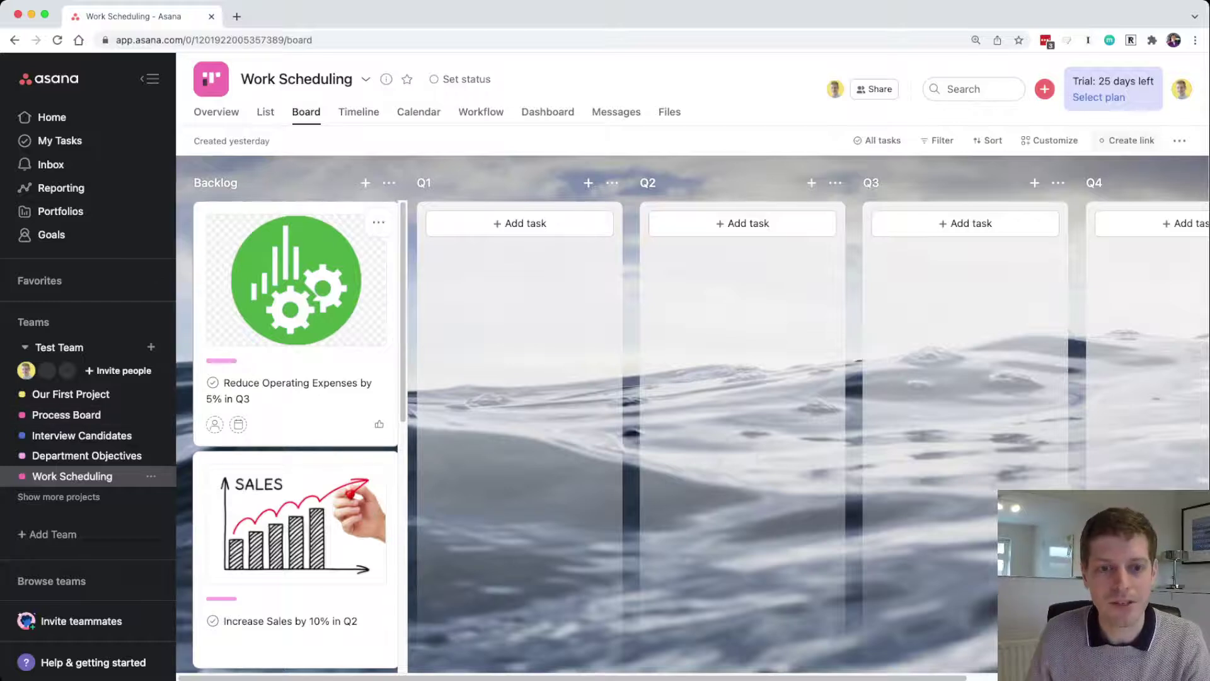
scroll(297, 435, "down", 8)
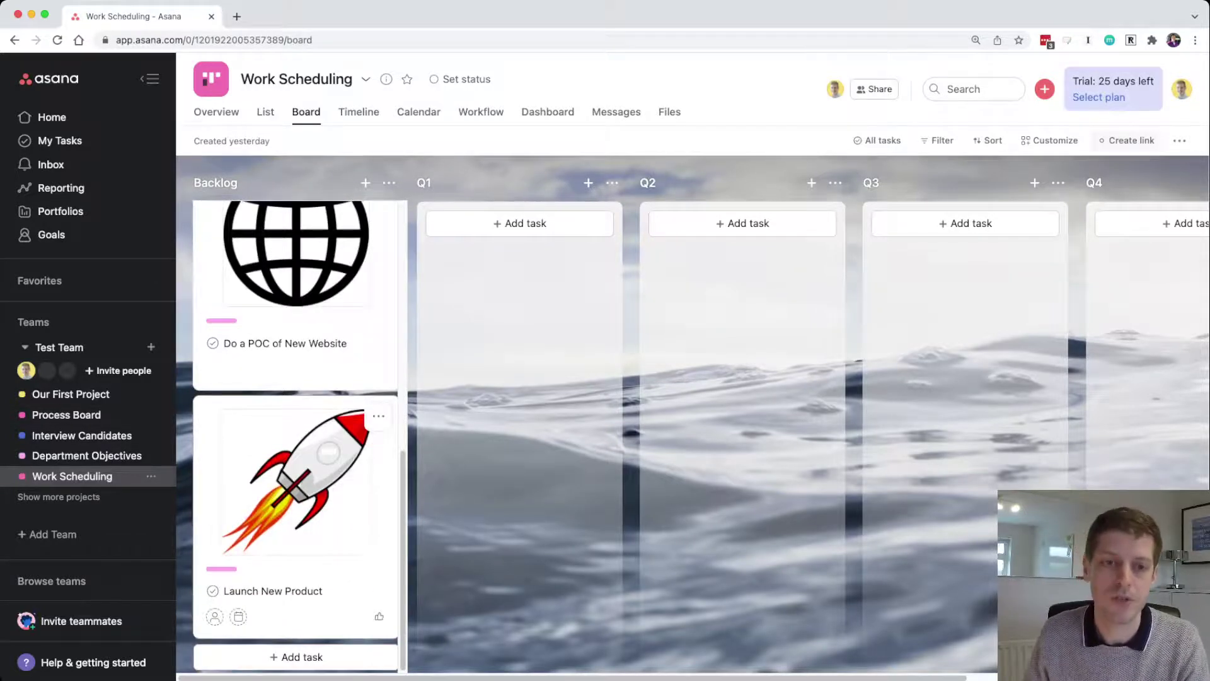
scroll(297, 435, "up", 8)
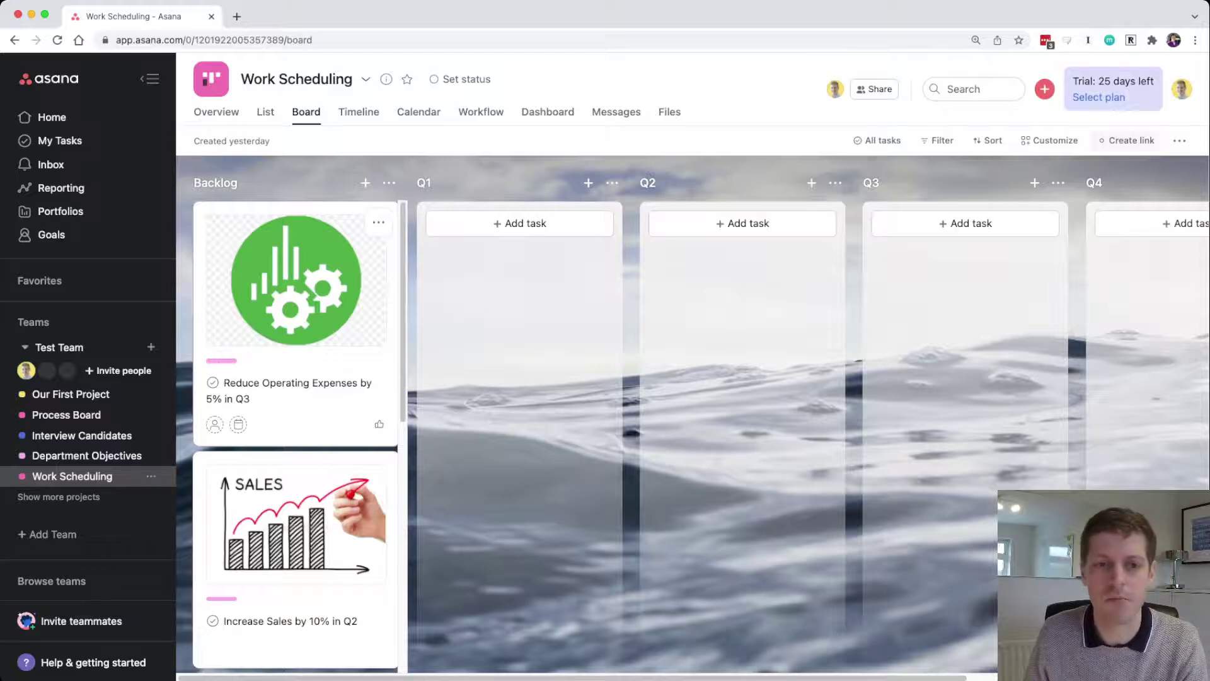
Move the Backlog tasks Reduce Operating Expenses to Q3, Increase Sales to Q2, Launch New Product to Q1, and Do a POC of New Website to Q4
left_click_drag(296, 303, 967, 303)
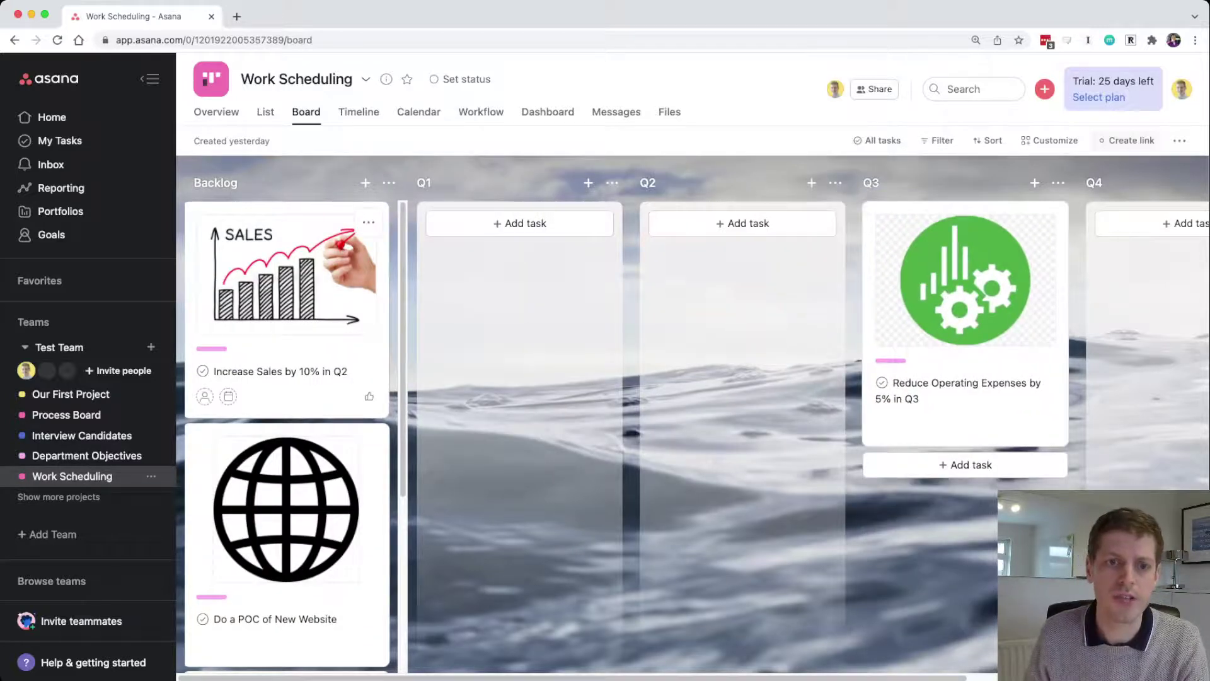
left_click_drag(287, 302, 742, 302)
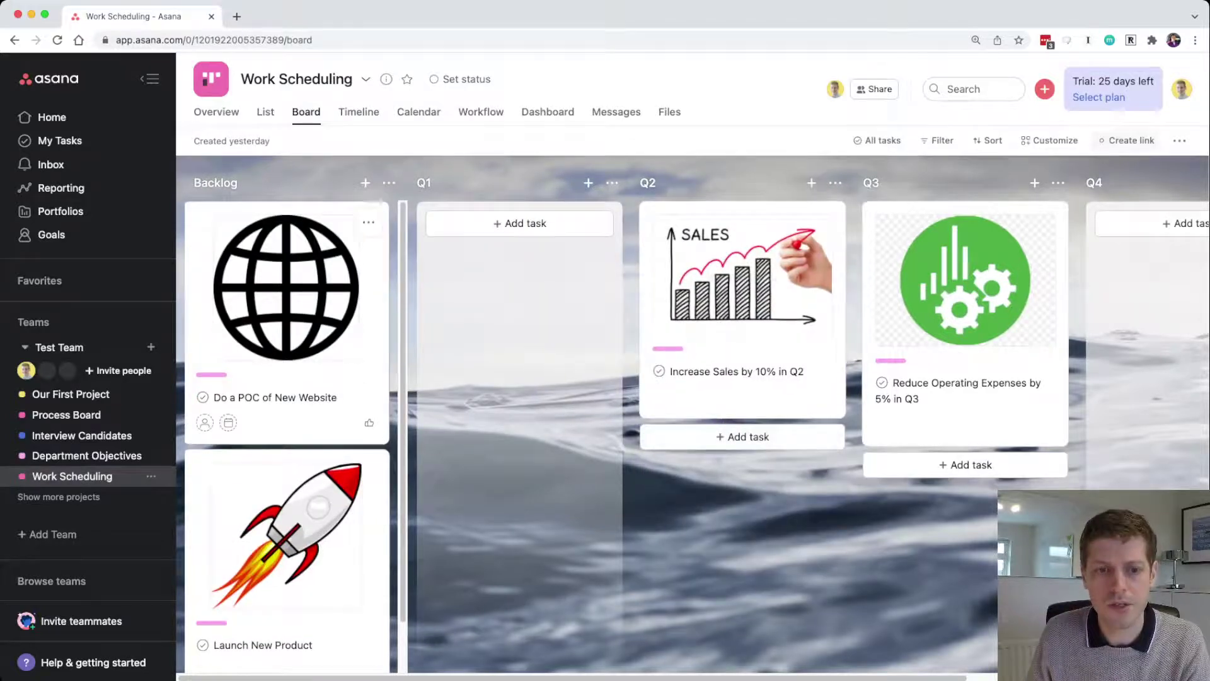
scroll(287, 432, "down", 1)
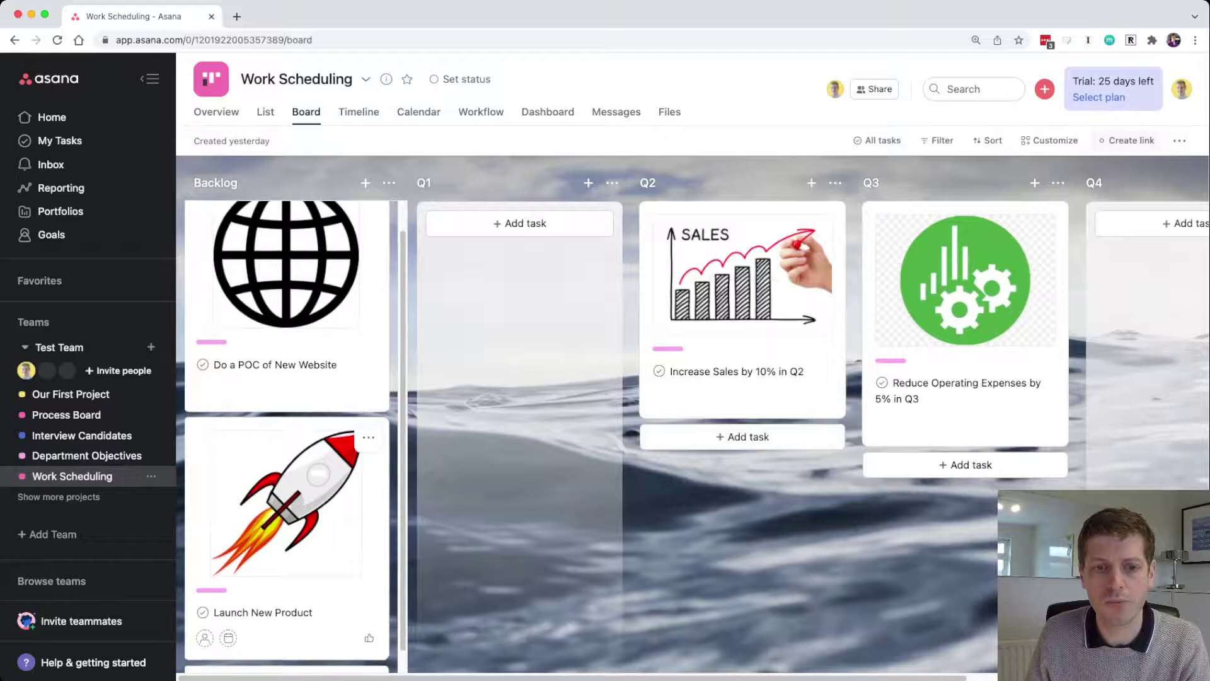
left_click_drag(287, 504, 520, 303)
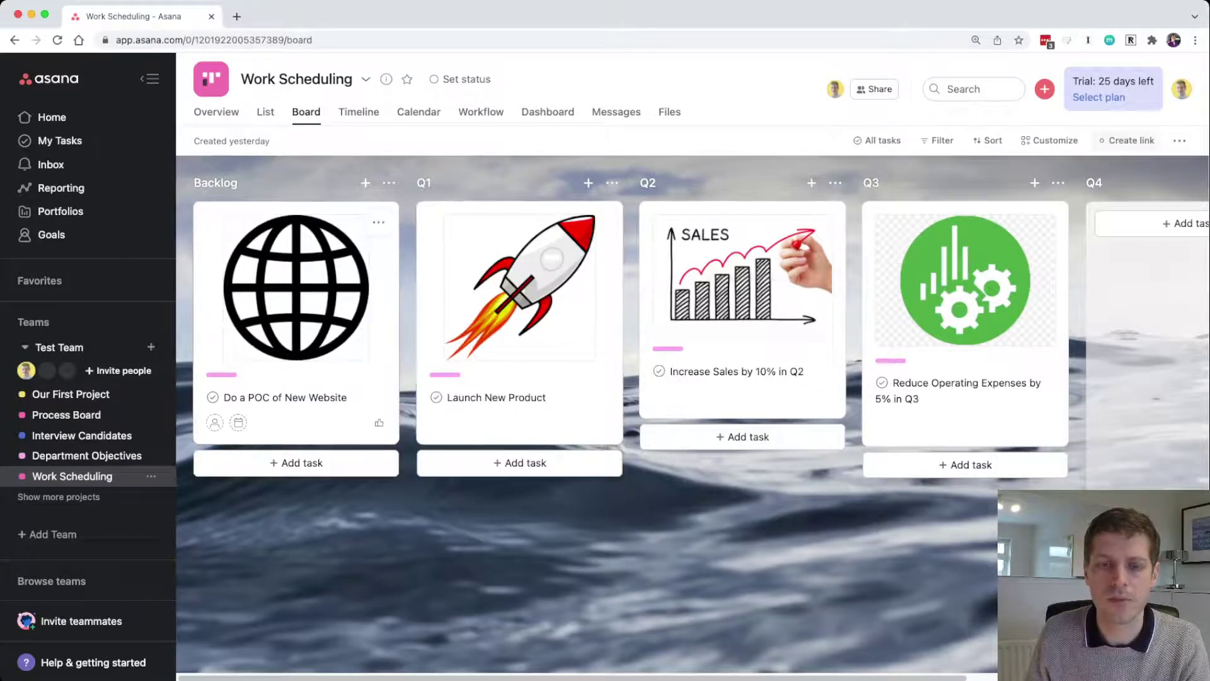
left_click_drag(296, 323, 1046, 328)
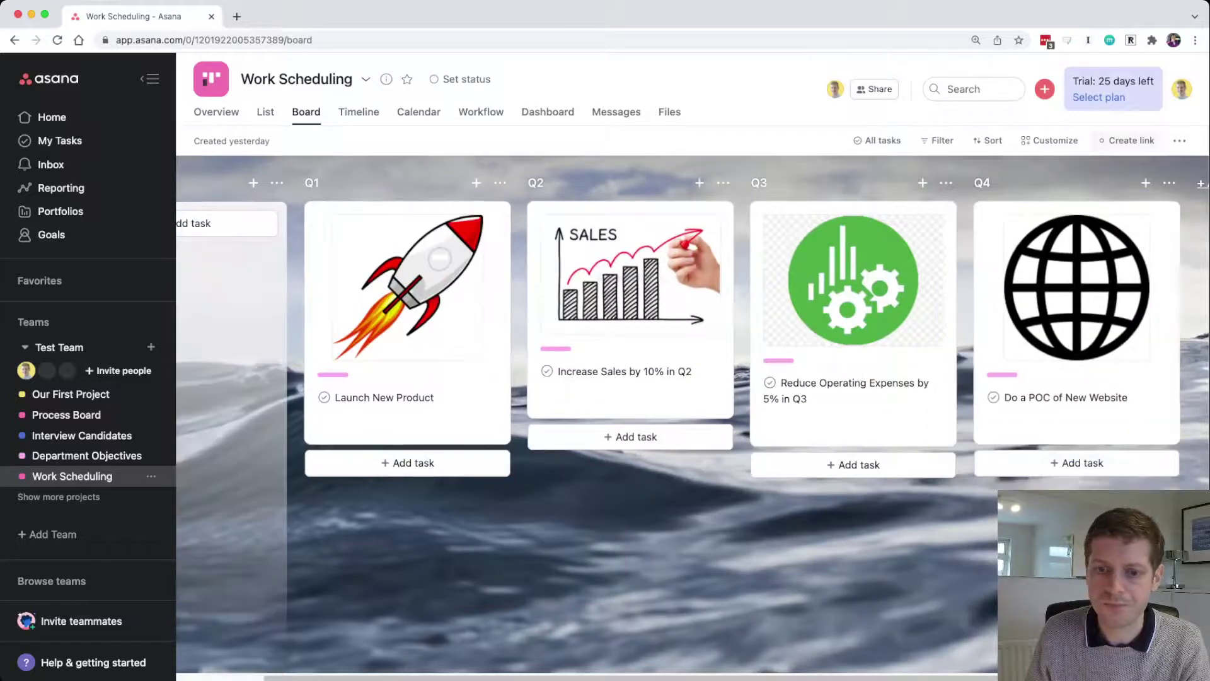
scroll(630, 378, "left", 3)
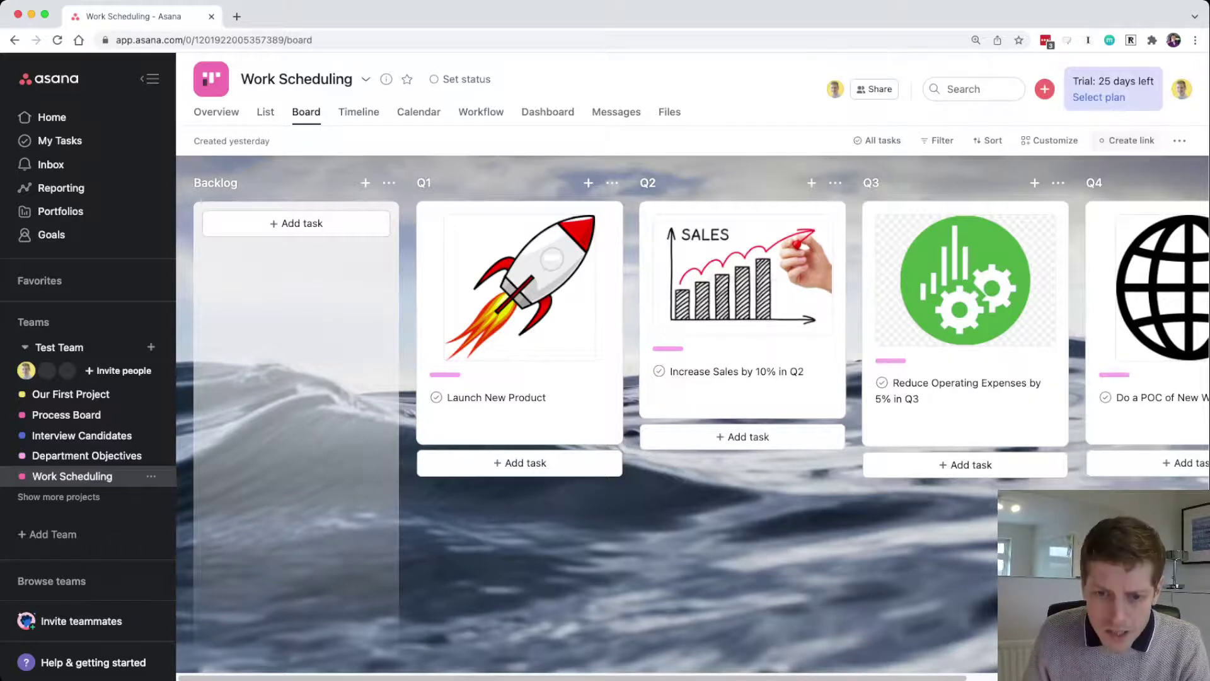
Add a section named Complete after Q4 on the Work Scheduling board
scroll(693, 409, "right", 5)
left_click(1033, 183)
type("Complete")
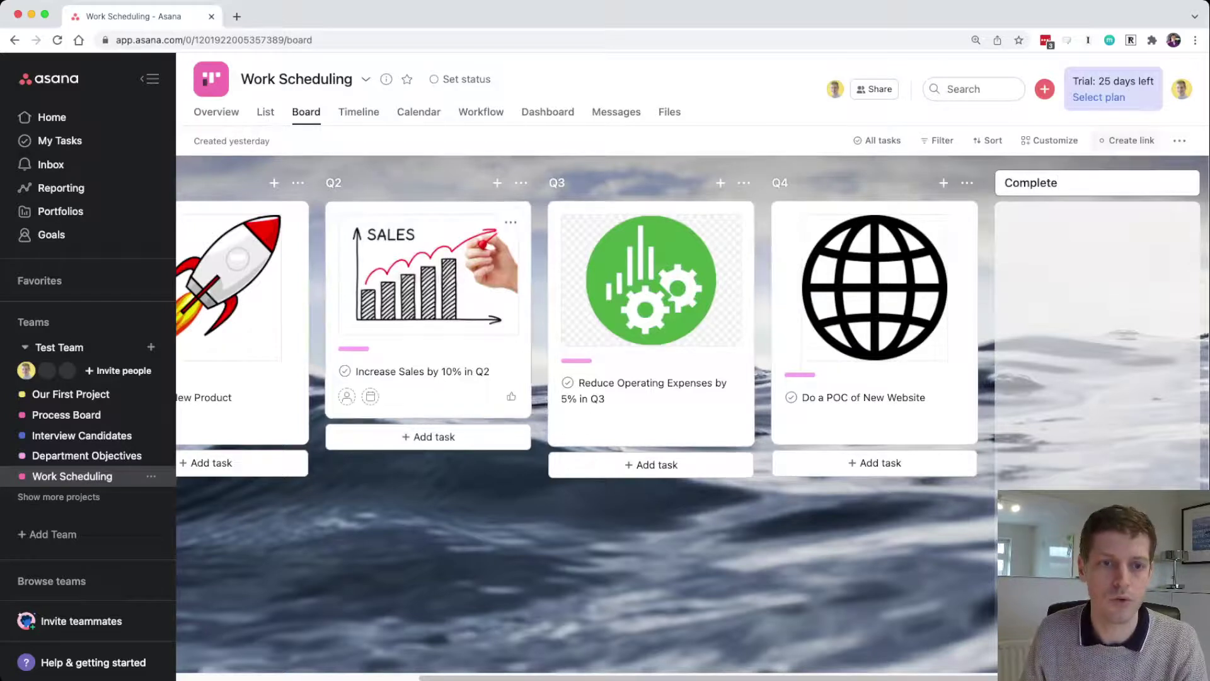
key("Return")
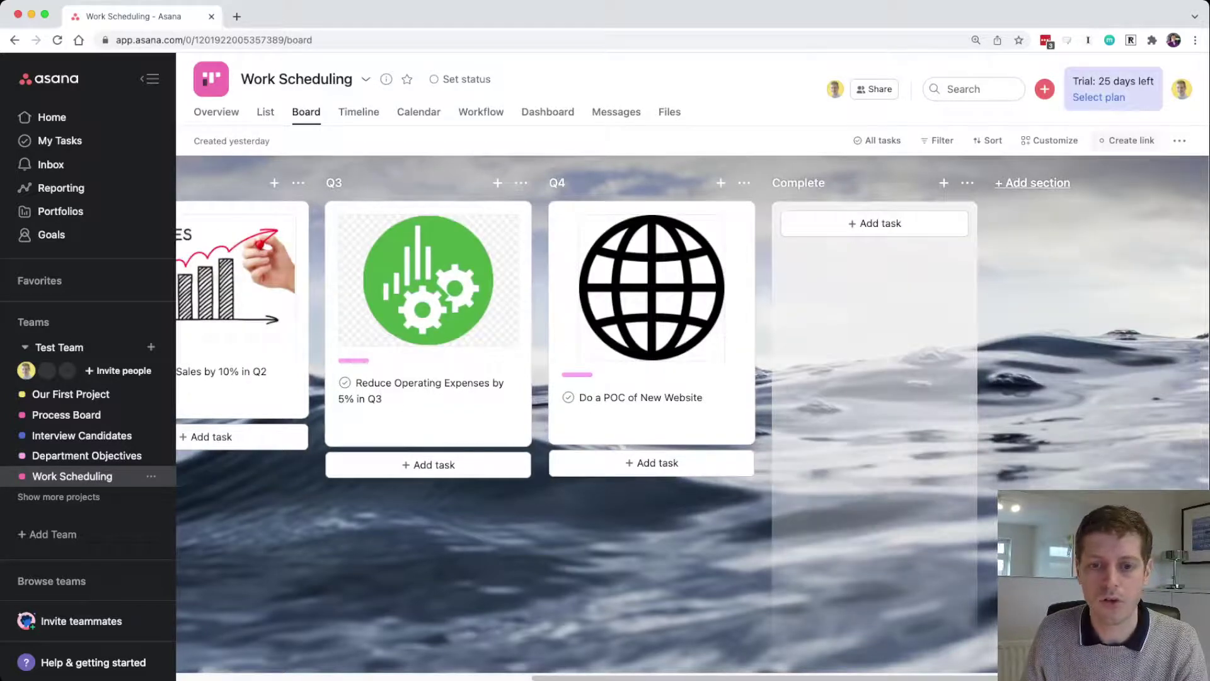
In the Launch New Product task's details, change its Work Scheduling section to Complete, and check the card on the board
scroll(410, 315, "left", 5)
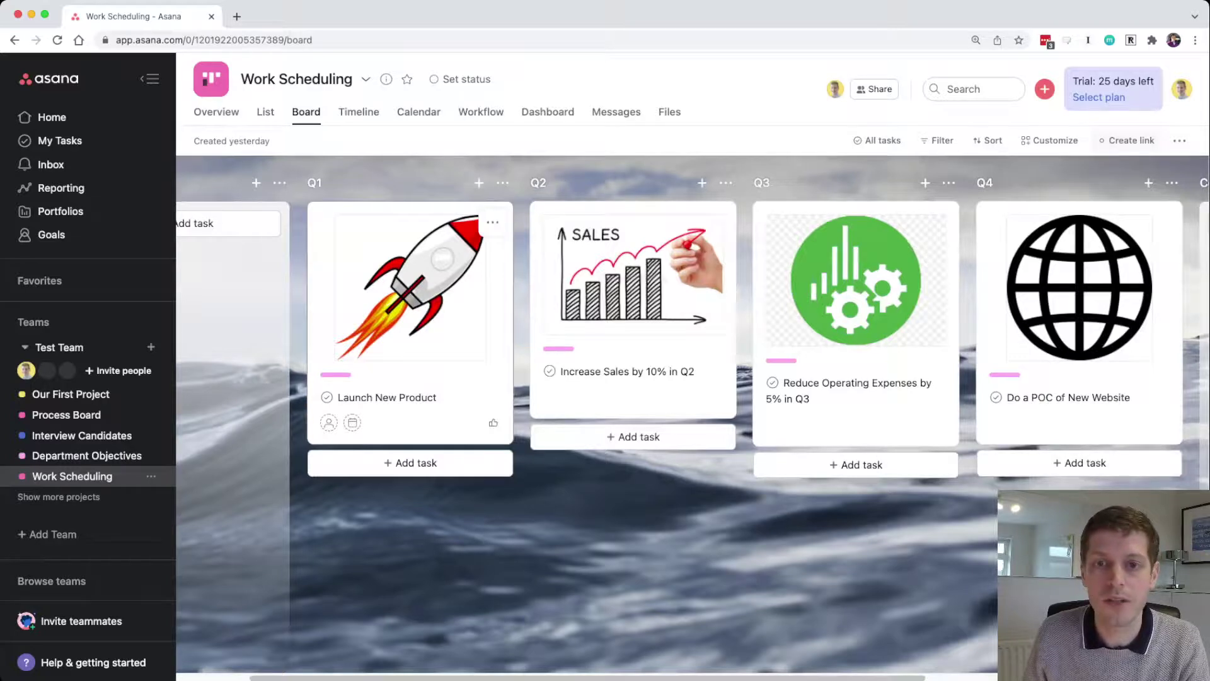
left_click(410, 302)
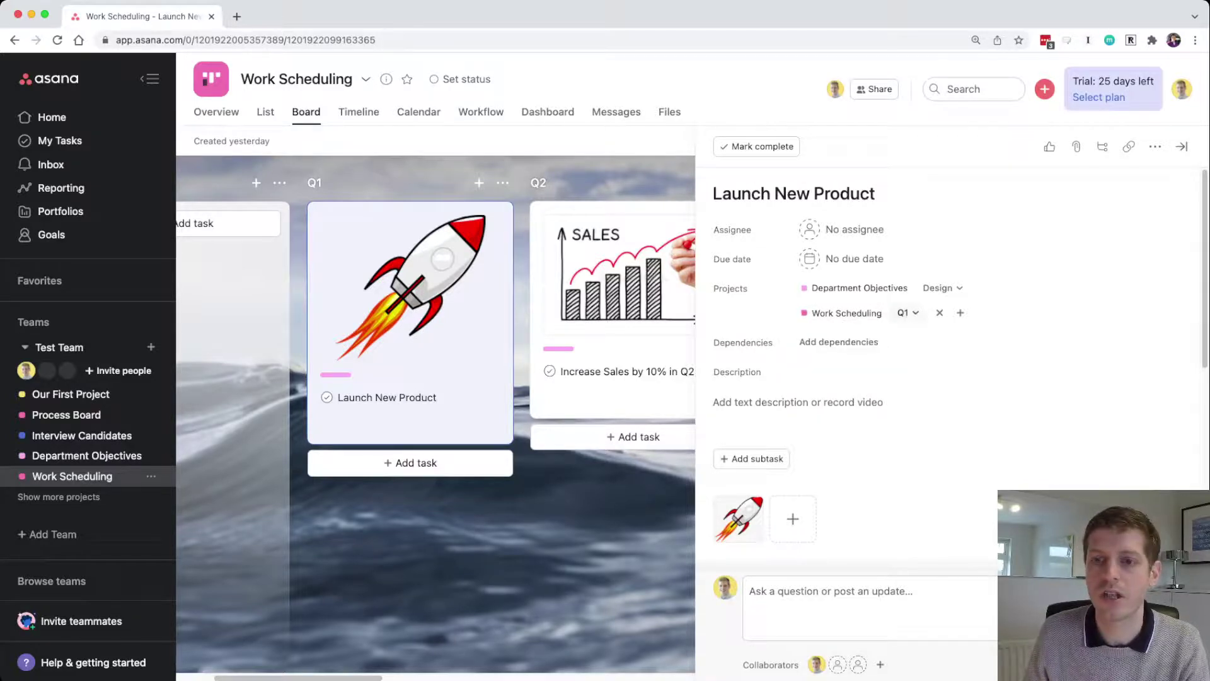
left_click(906, 313)
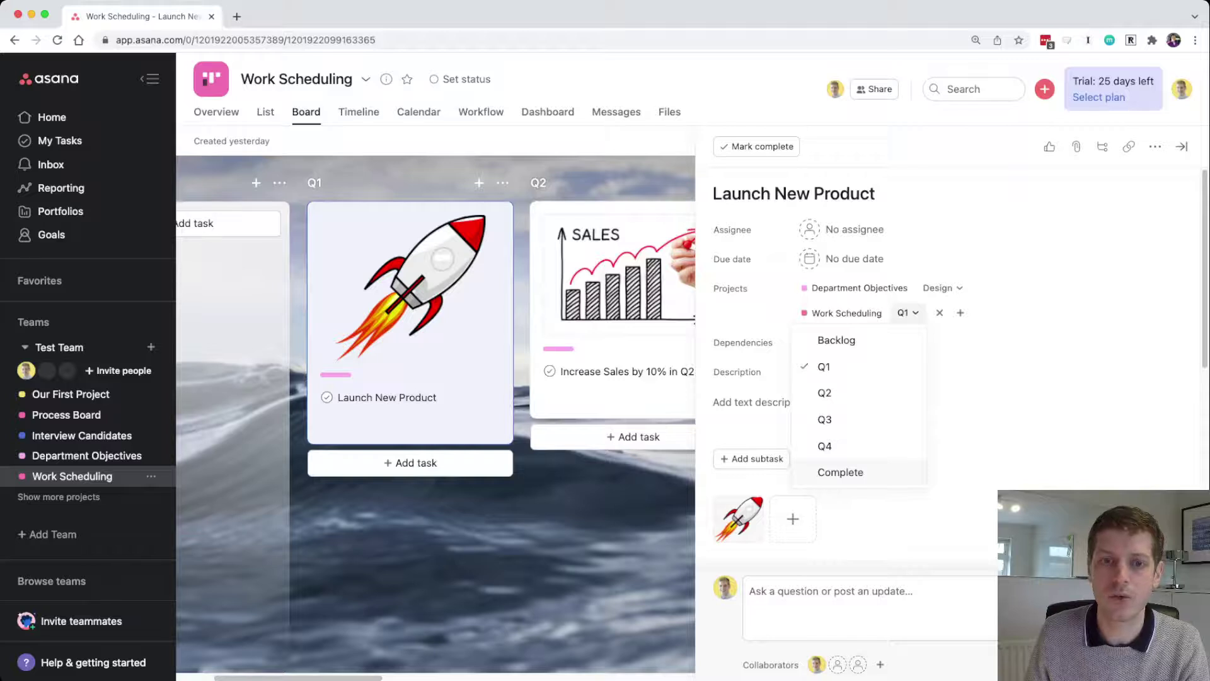
left_click(840, 472)
key("Escape")
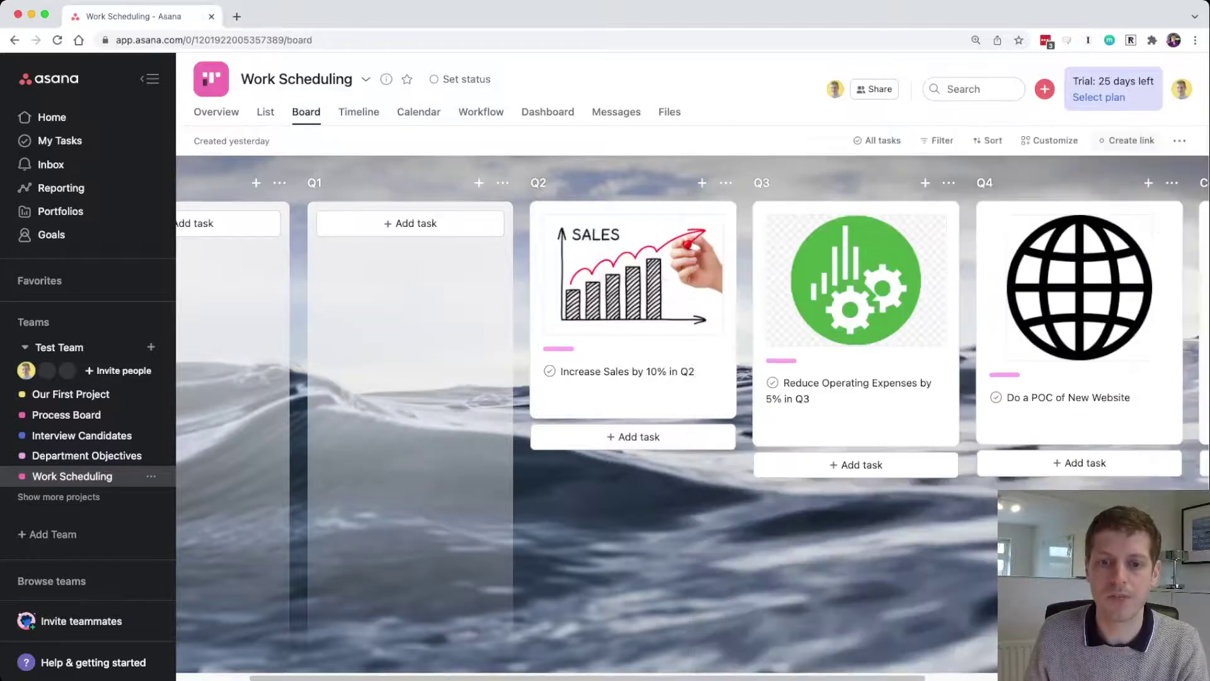
scroll(694, 378, "right", 5)
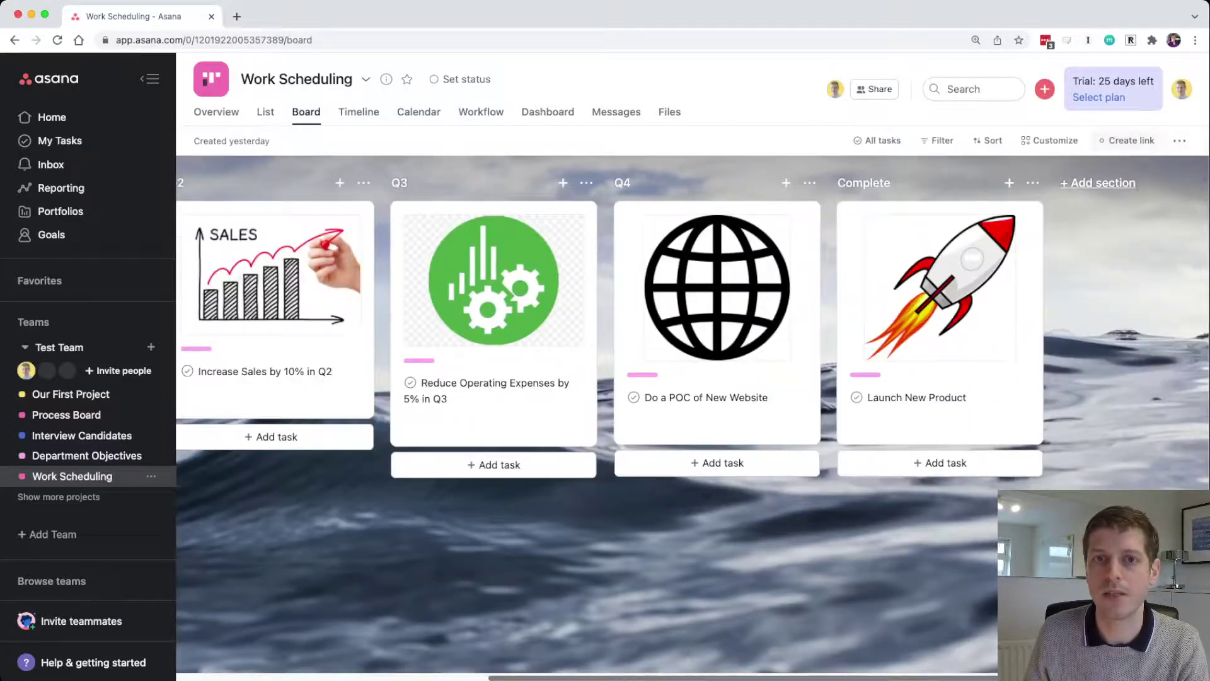
scroll(693, 378, "left", 6)
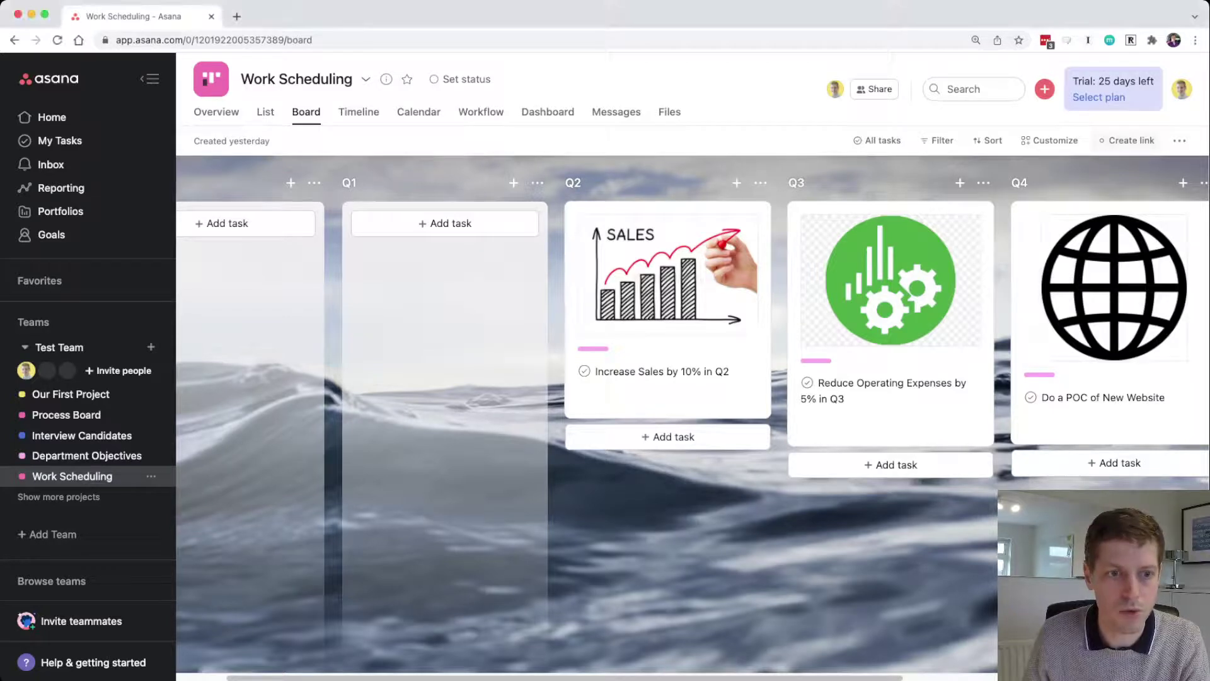
Open Process Board, check the inbox notification about Task 2, and return to the project
left_click(67, 414)
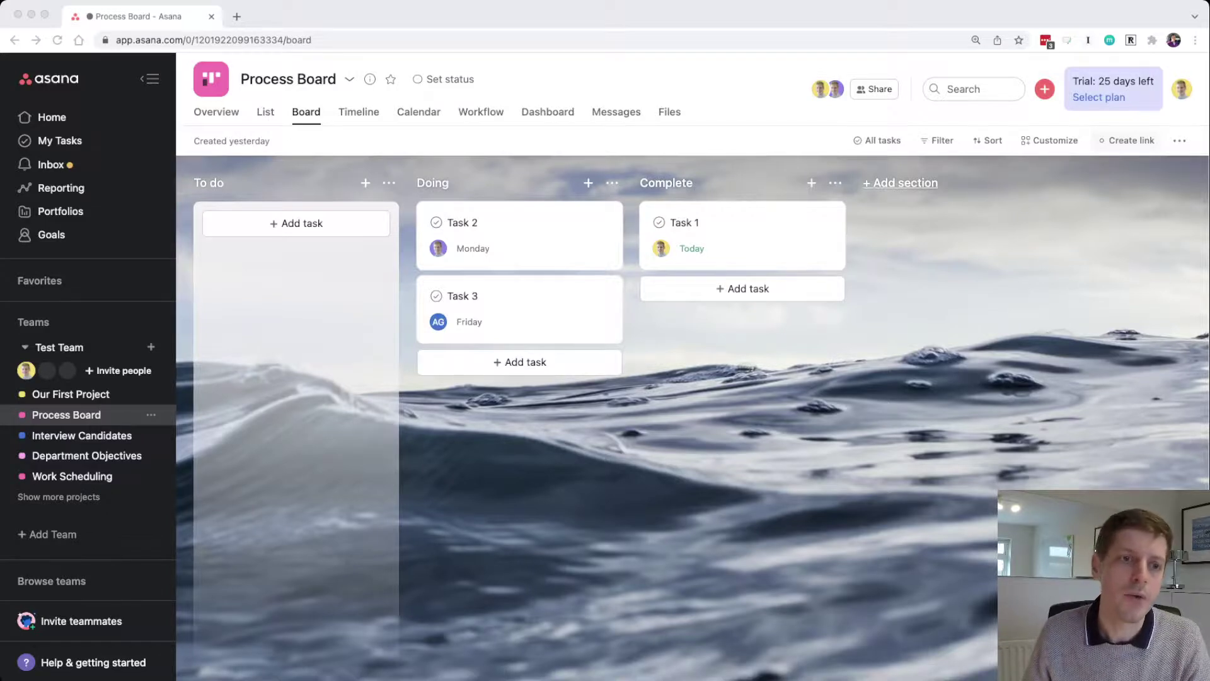
left_click(51, 165)
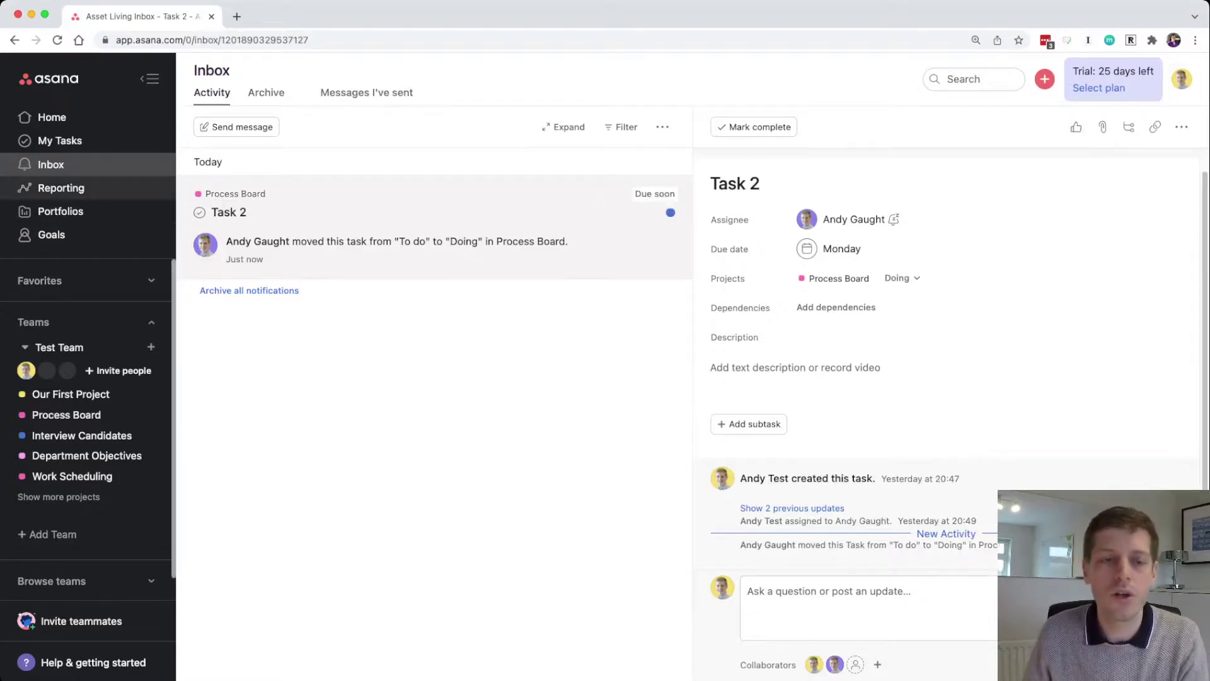
left_click(66, 415)
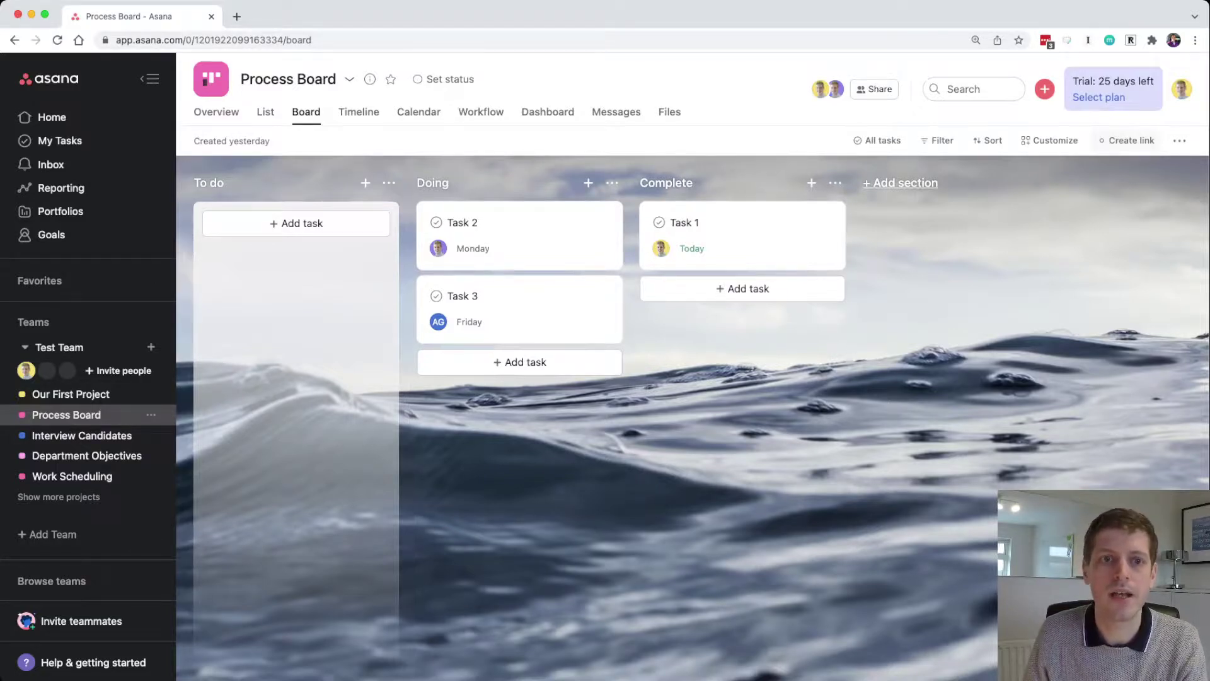
Add Task 4 and Task 5 to the To do section in the project's list view, and return to the board view
left_click(266, 111)
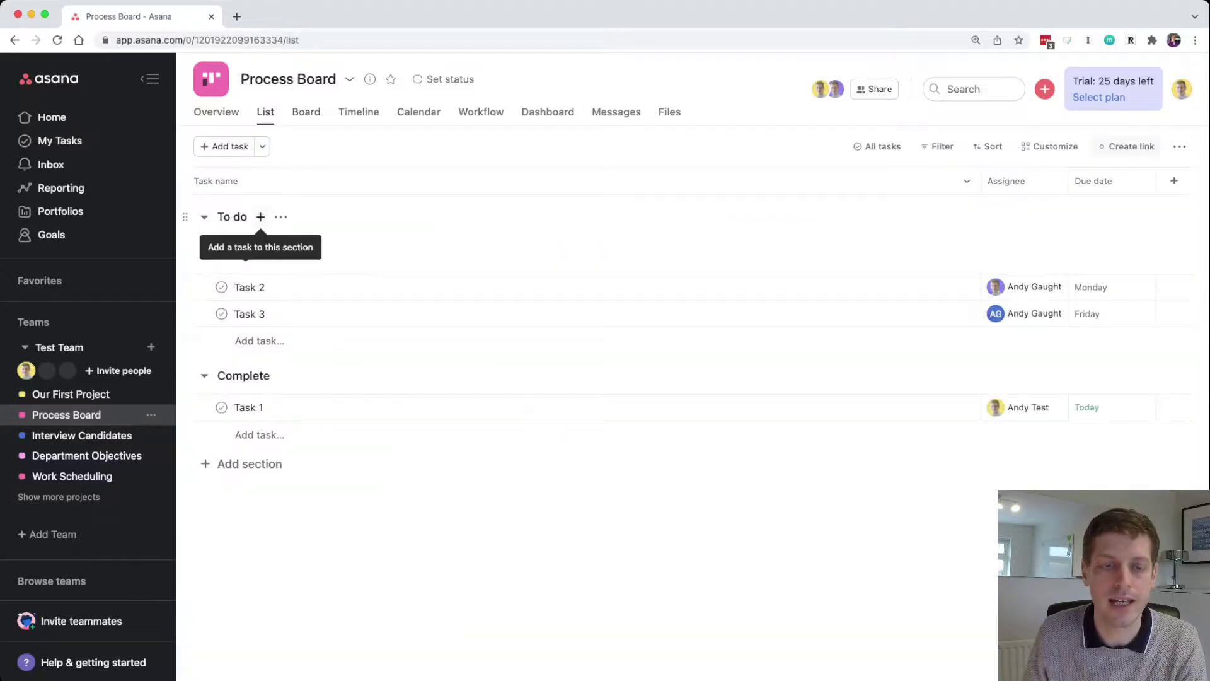
left_click(261, 216)
type("Te")
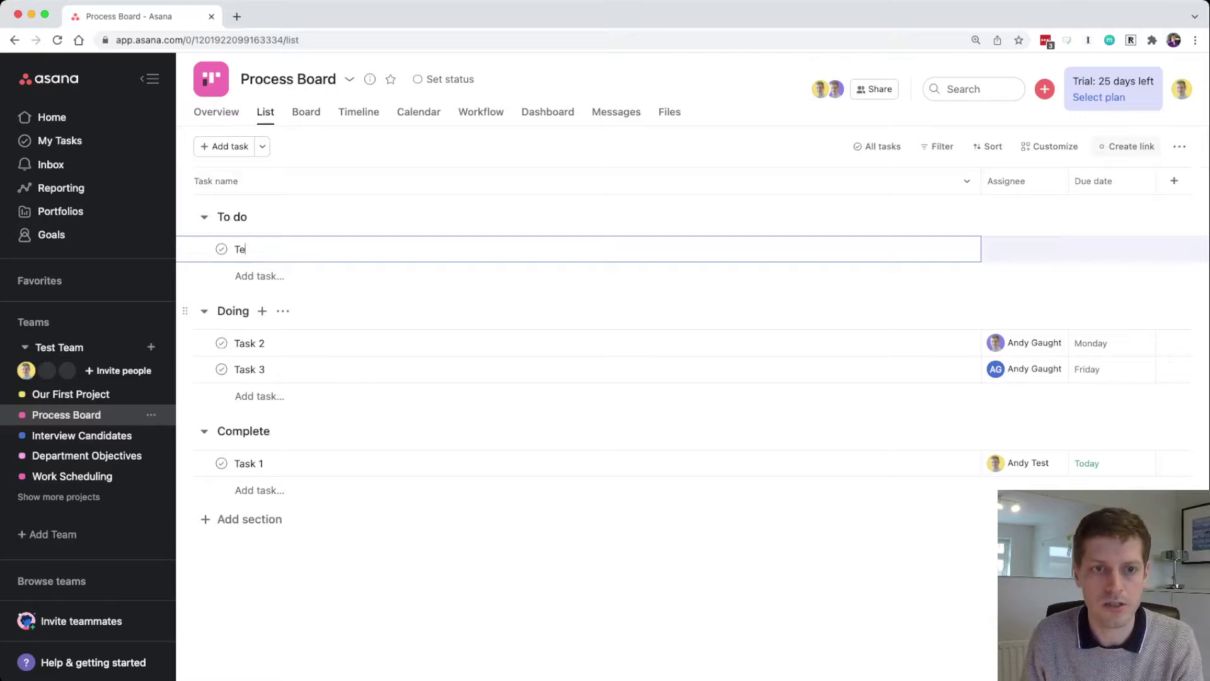
key("BackSpace")
type("ast 4")
key("BackSpace")
key("BackSpace")
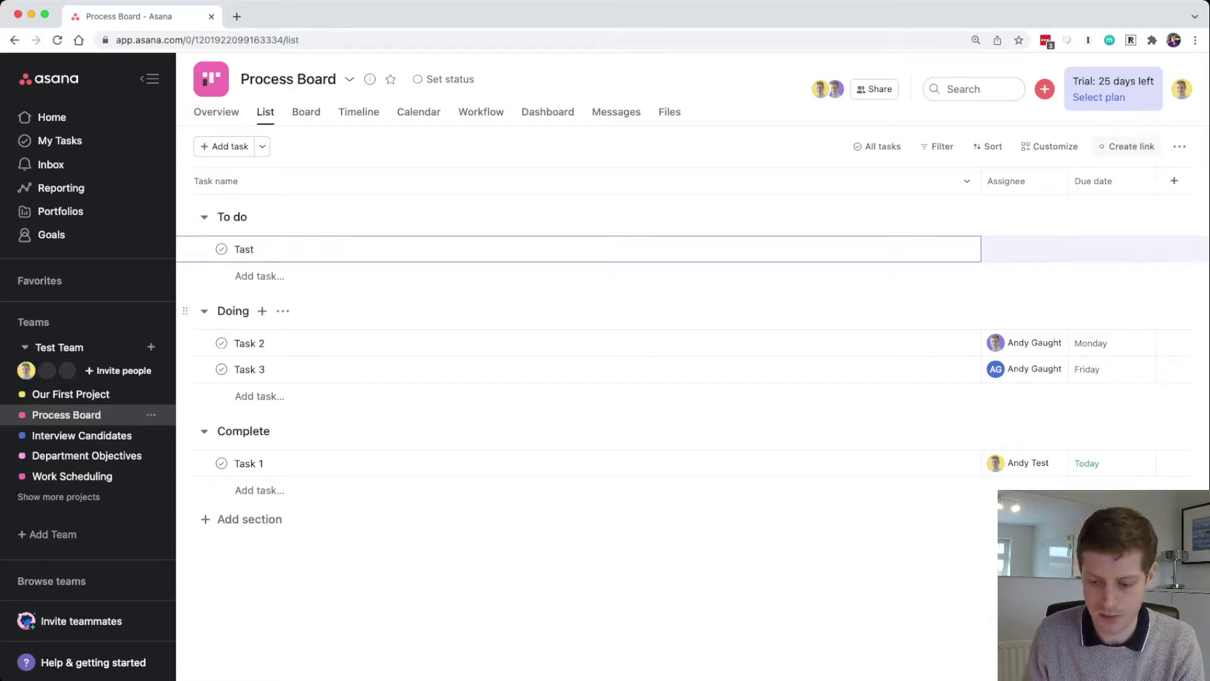
type("k 4")
key("Return")
type("Task")
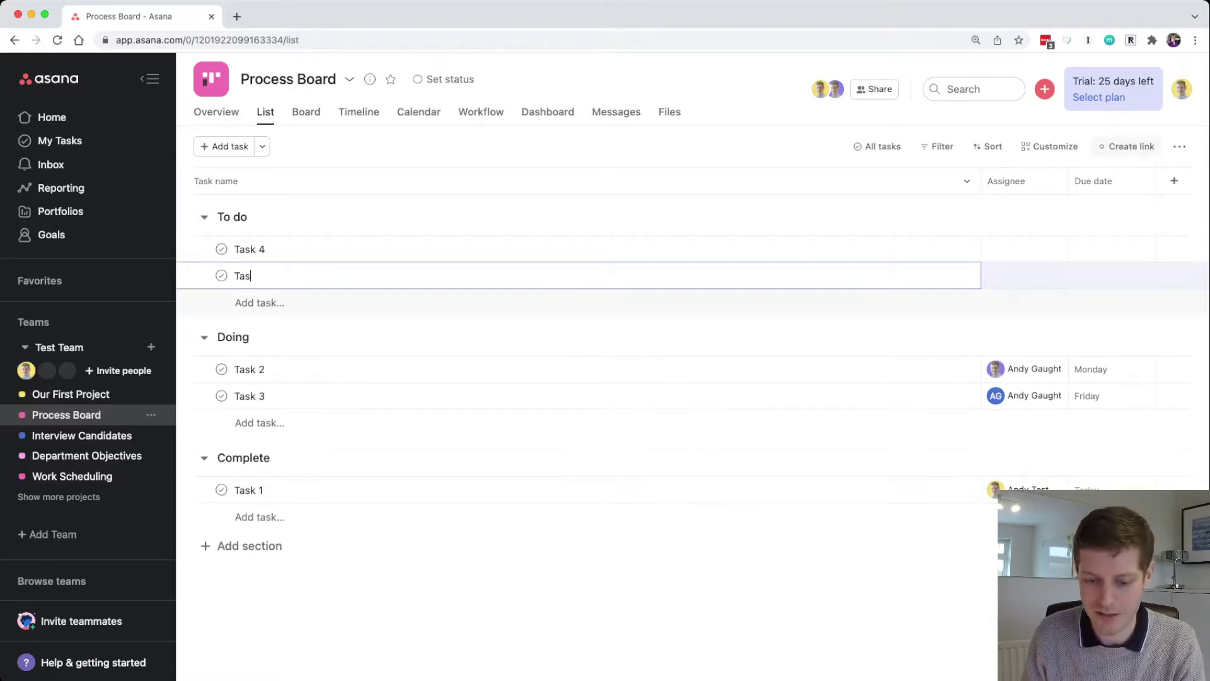
type(" 5")
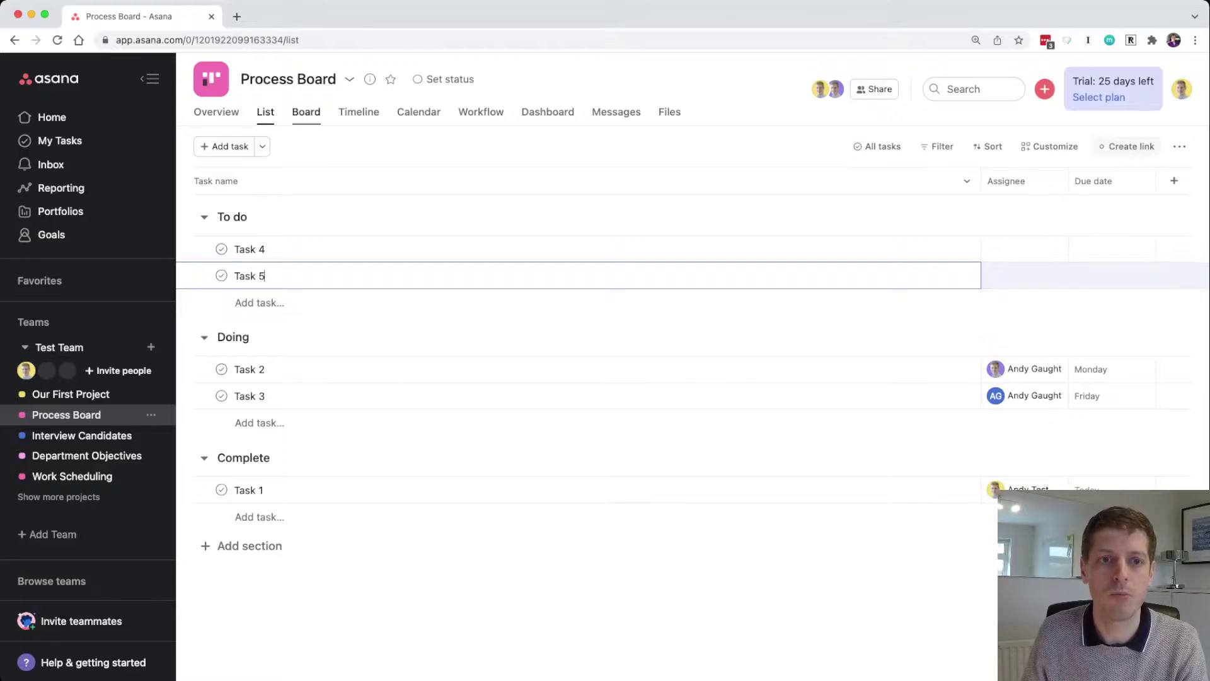
left_click(306, 112)
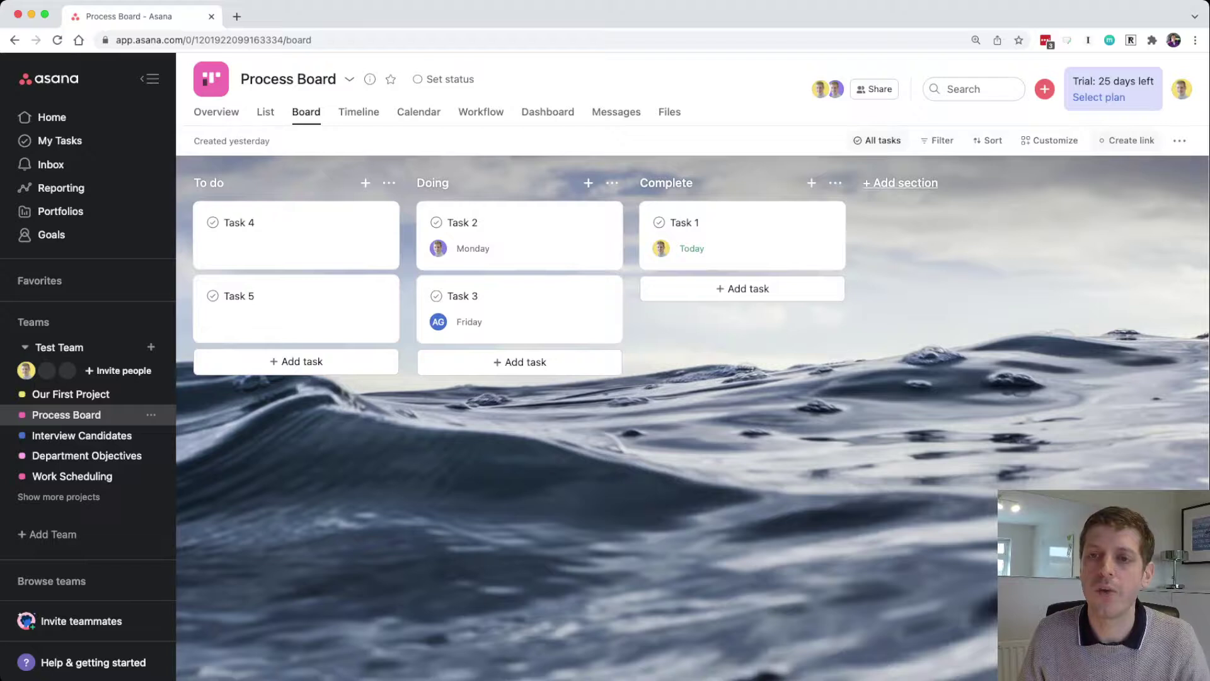
Mark Task 1 in the Complete section as completed
left_click(877, 140)
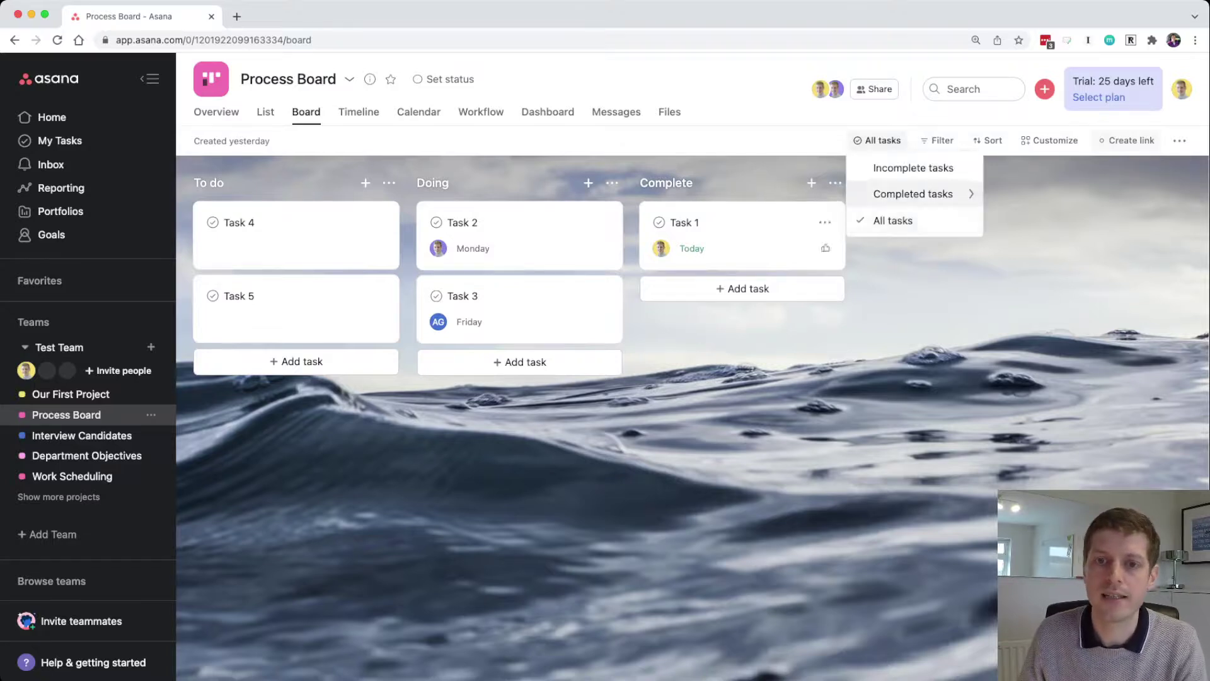
key("Escape")
left_click(658, 222)
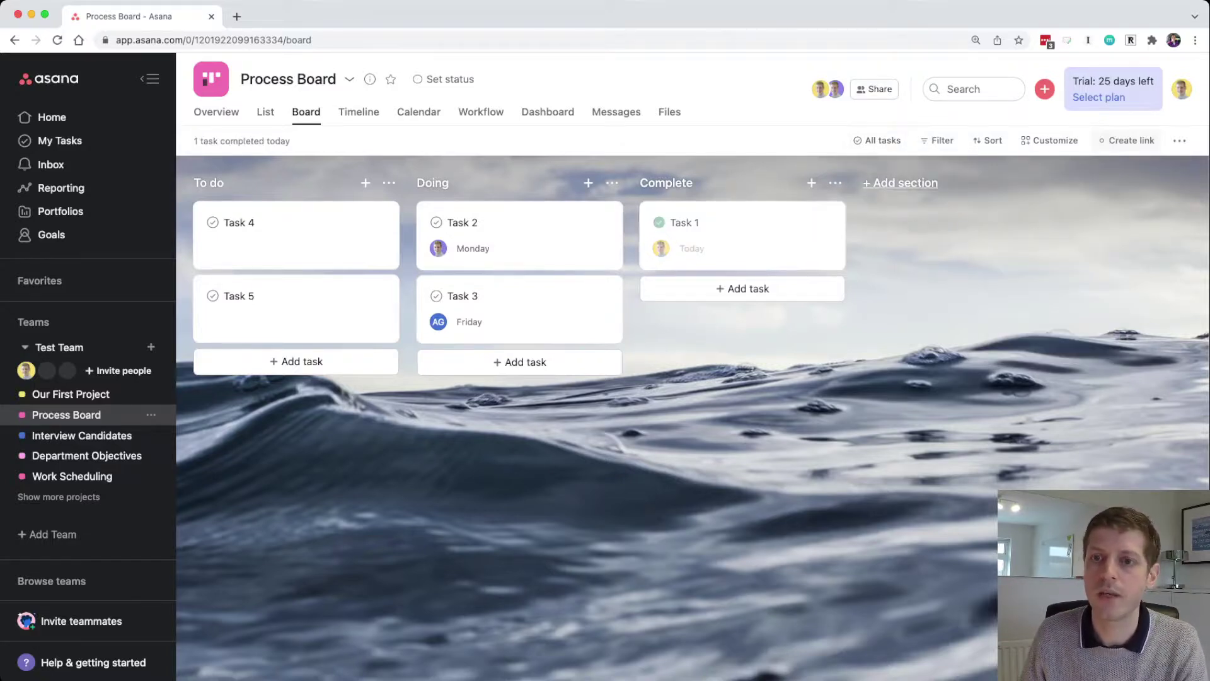
Show only incomplete tasks on the board, and switch back to showing all tasks
left_click(878, 140)
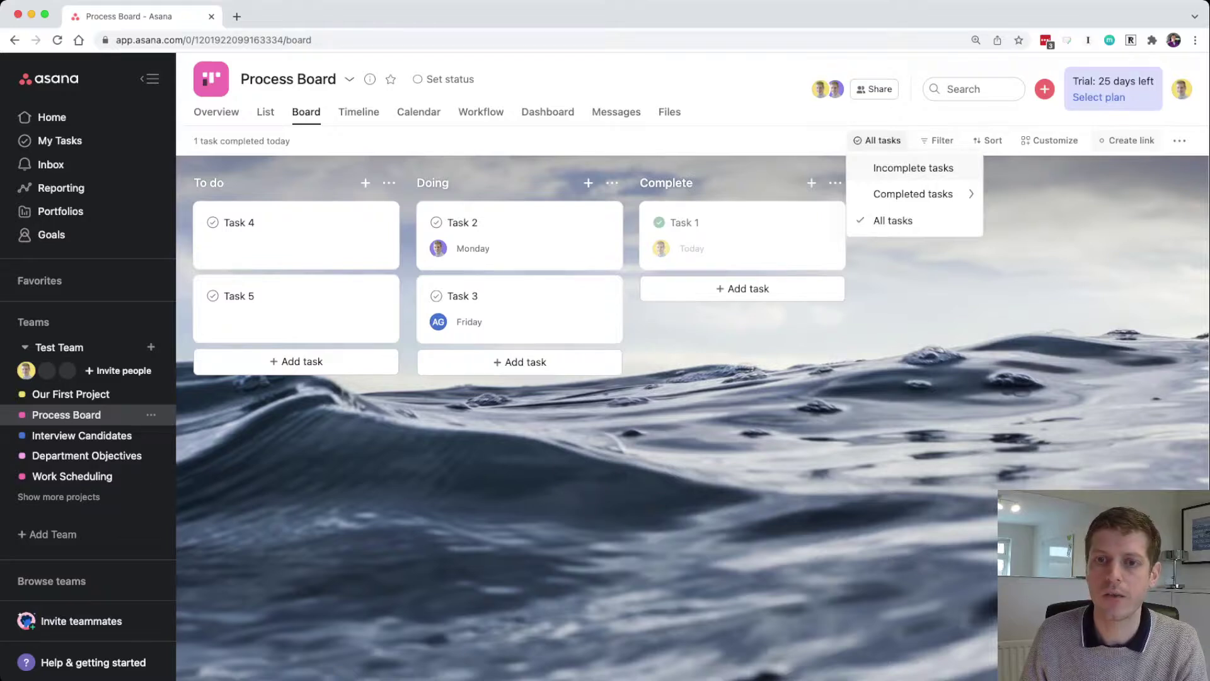
left_click(913, 167)
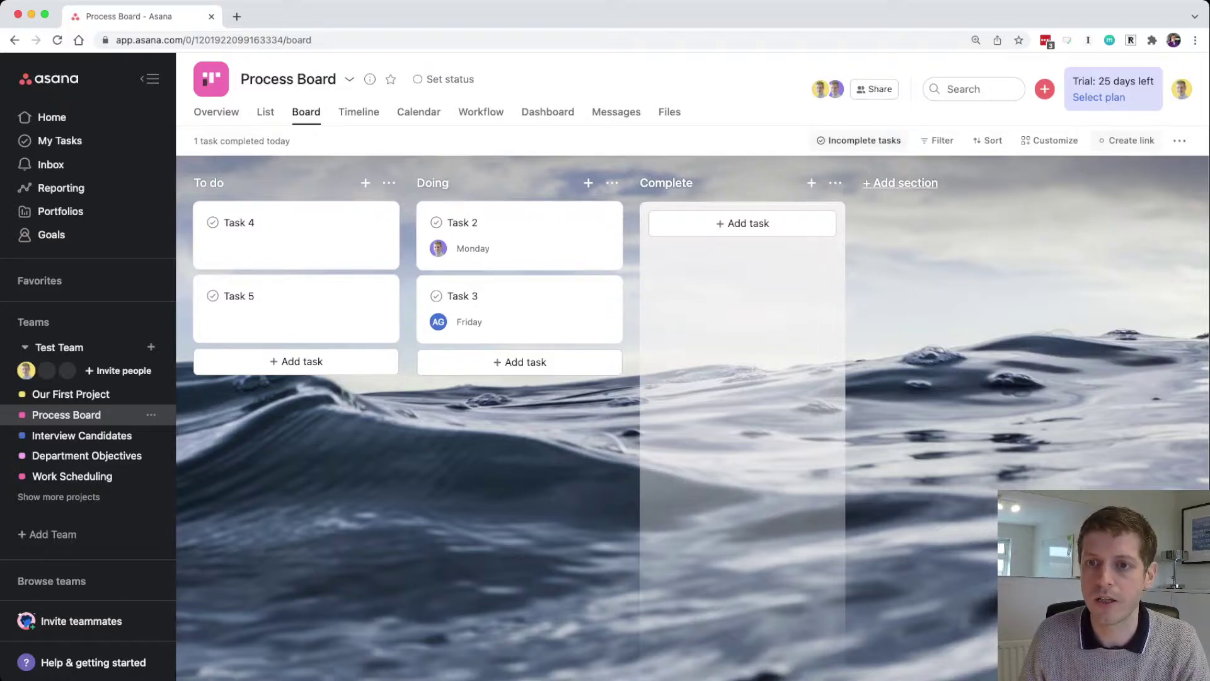
left_click(859, 140)
left_click(858, 220)
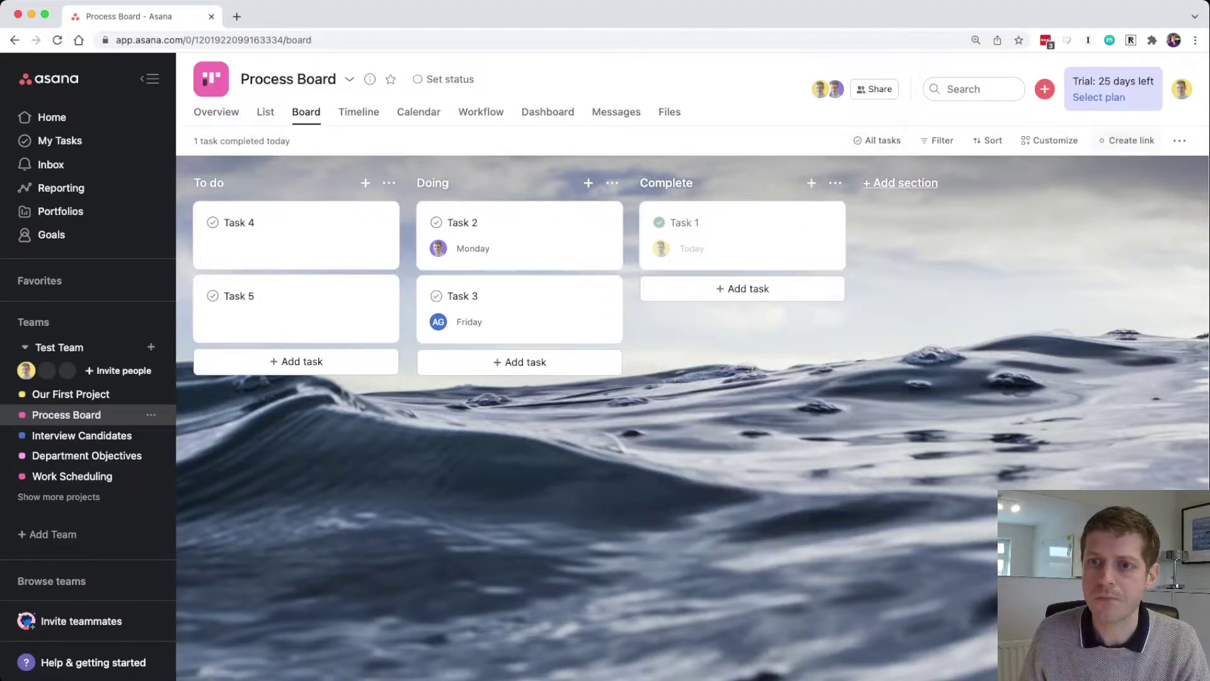
Filter the board to Just my tasks, check the filter's assignee setting, and clear the filter
left_click(938, 140)
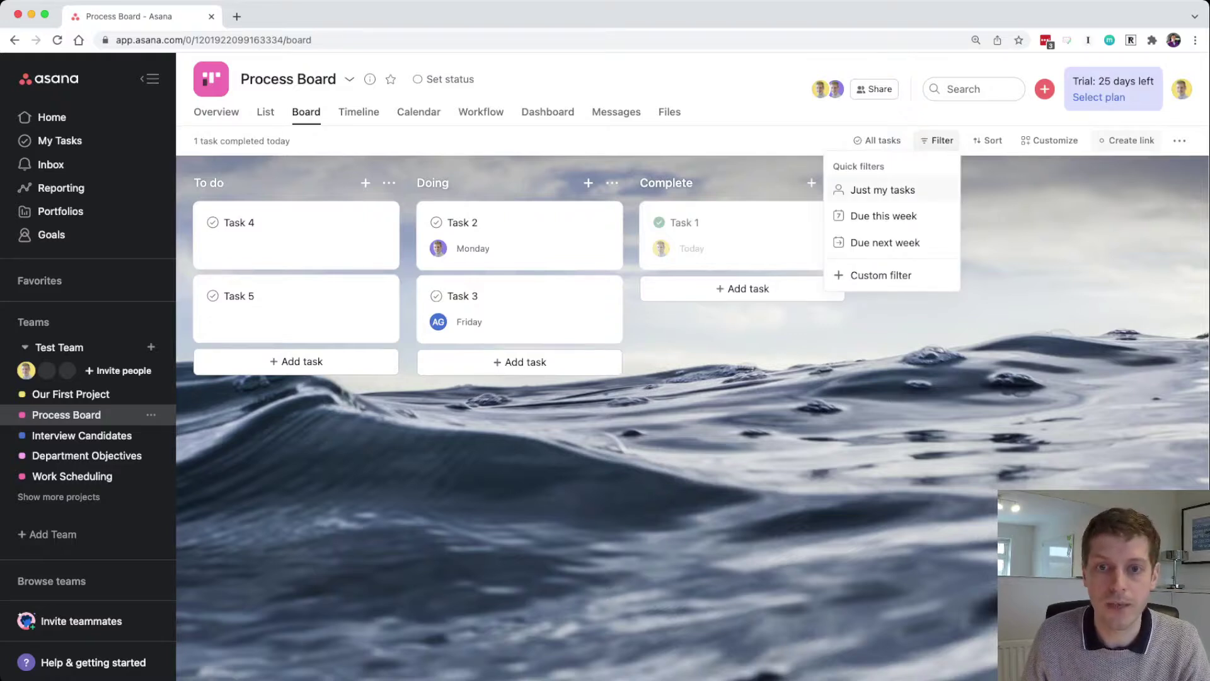
key("Escape")
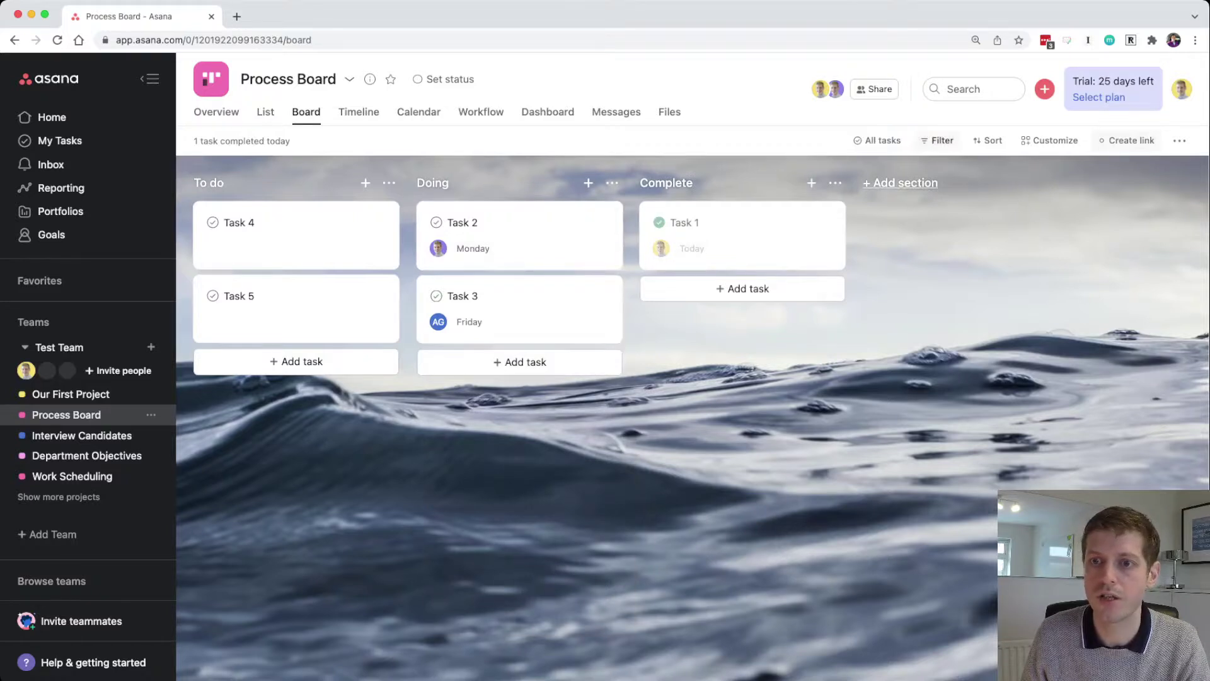
left_click(939, 140)
left_click(882, 189)
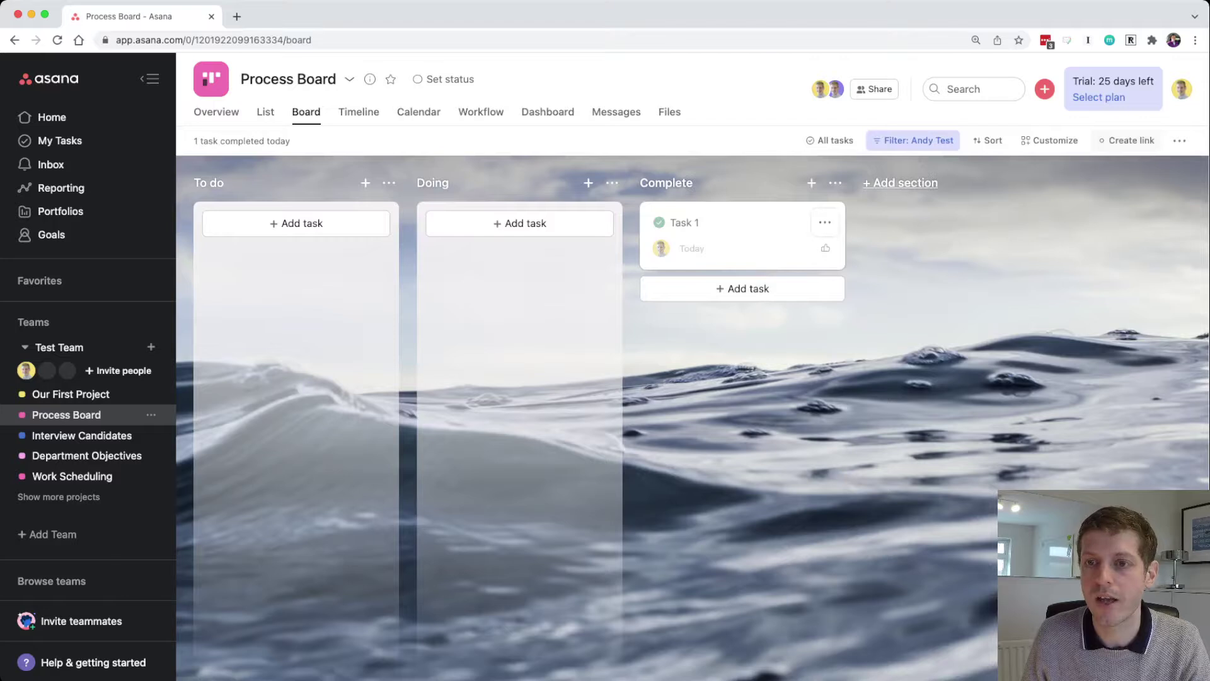
left_click(914, 140)
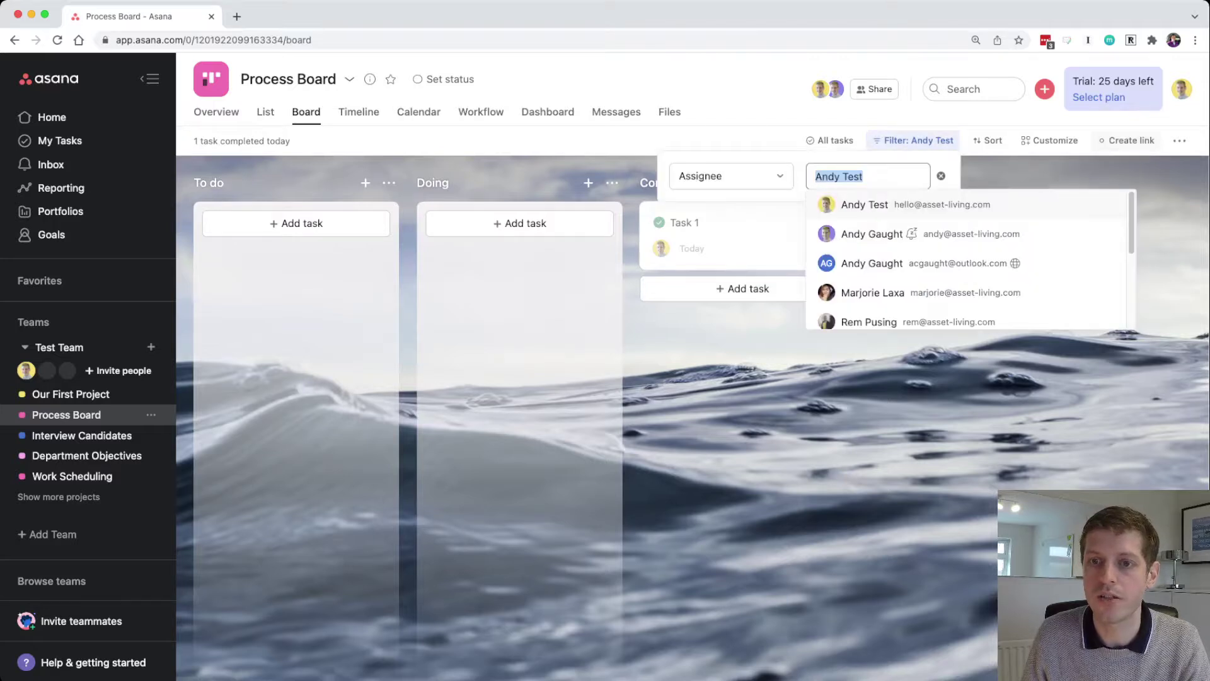
key("Escape")
left_click(914, 140)
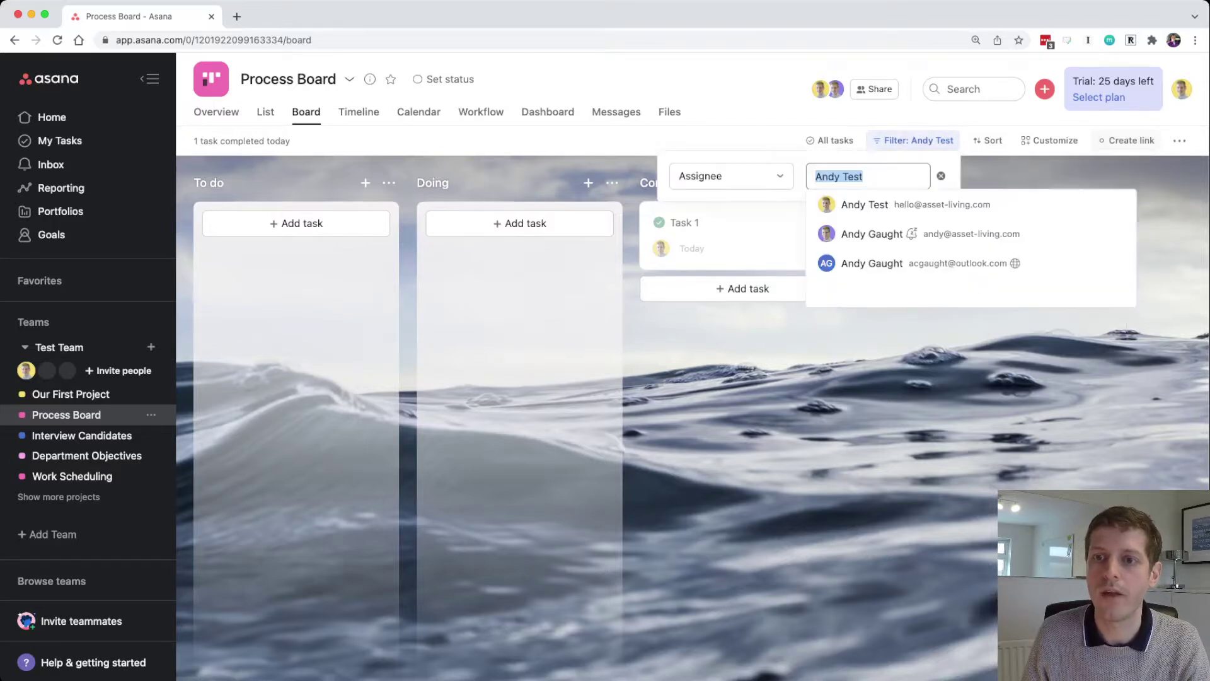
left_click(941, 176)
Filter the board to tasks due this week, and remove the due date filter
left_click(937, 140)
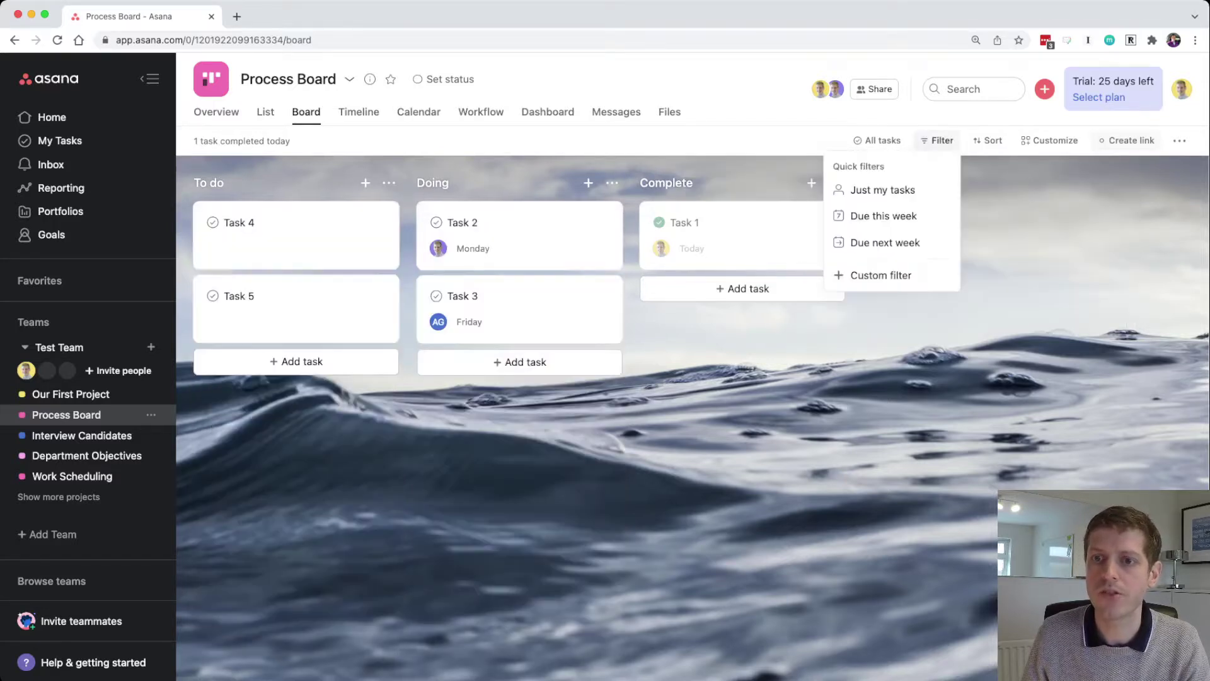
left_click(883, 215)
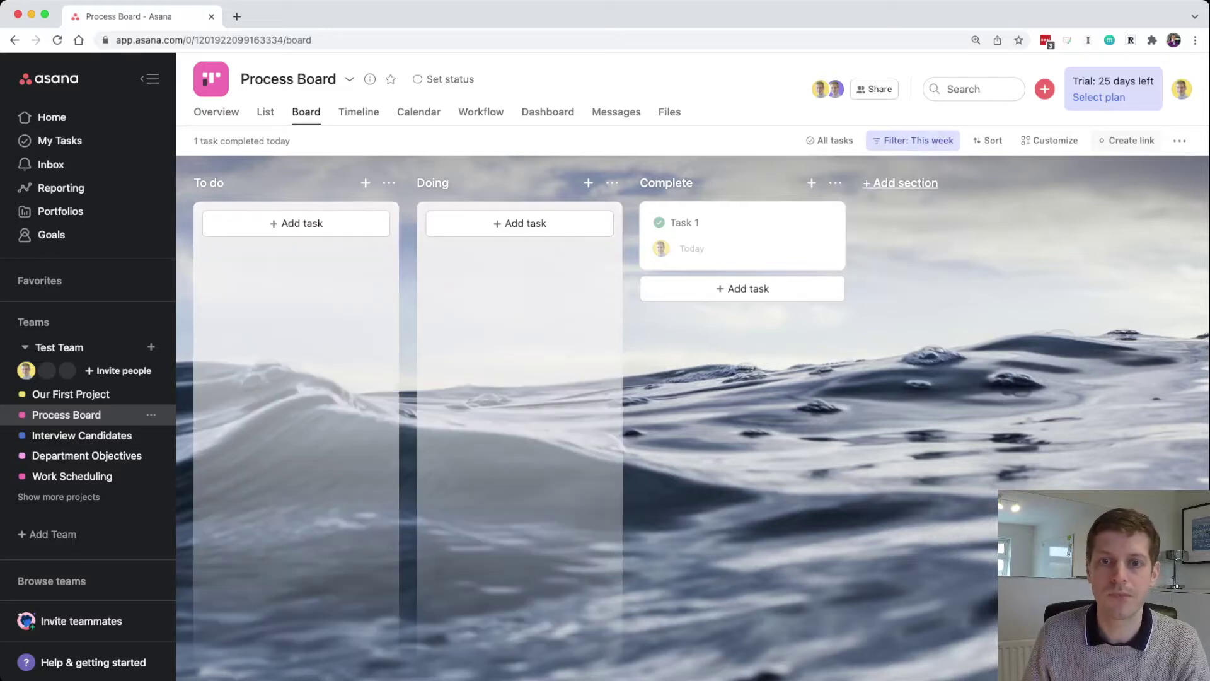
left_click(914, 140)
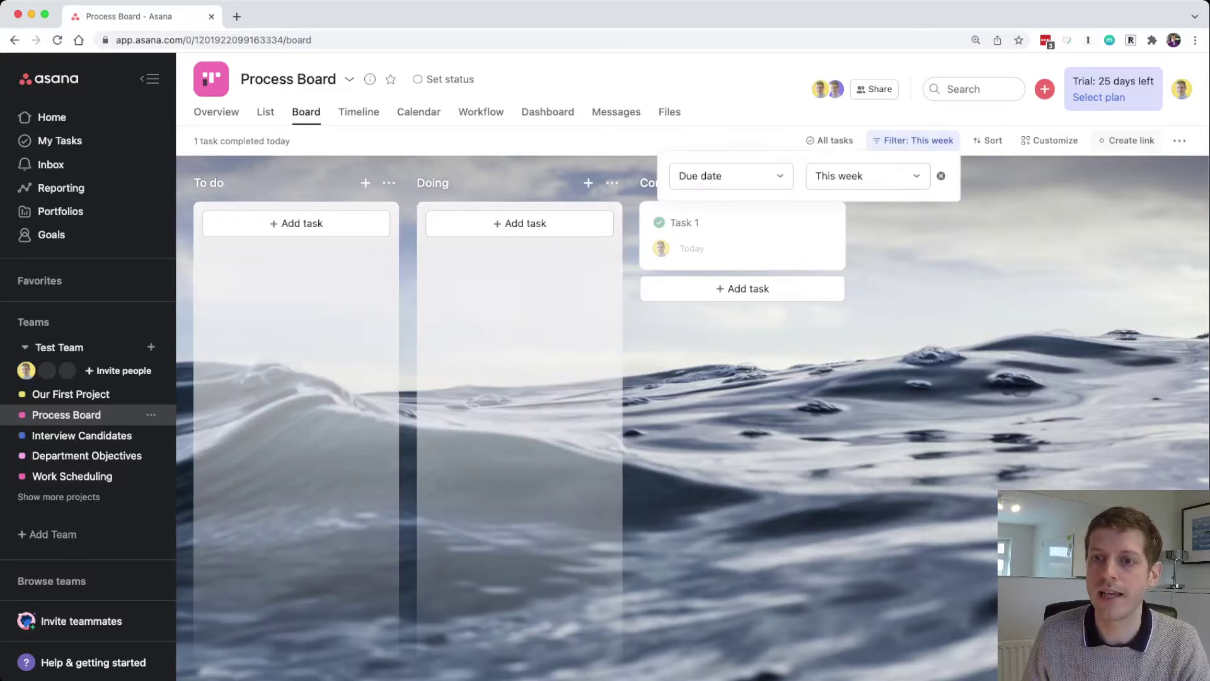
left_click(941, 175)
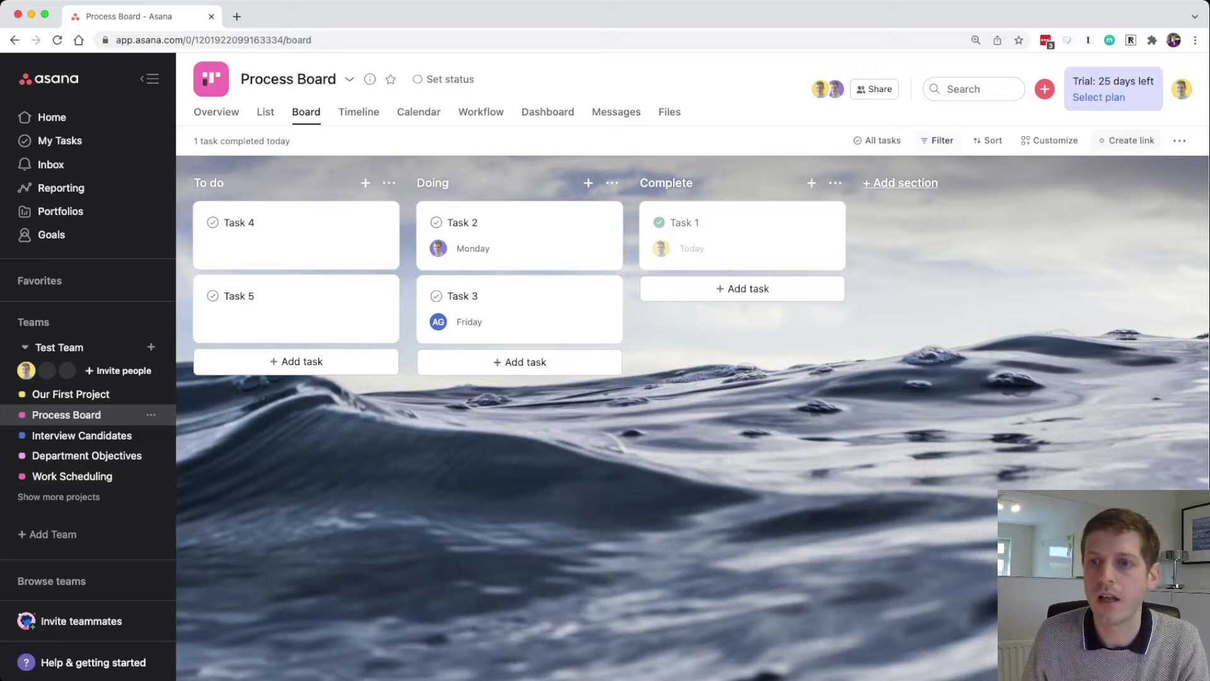
With sorting set to None, move Task 3 above Task 2 in the Doing section, and put Task 2 back first
left_click(988, 141)
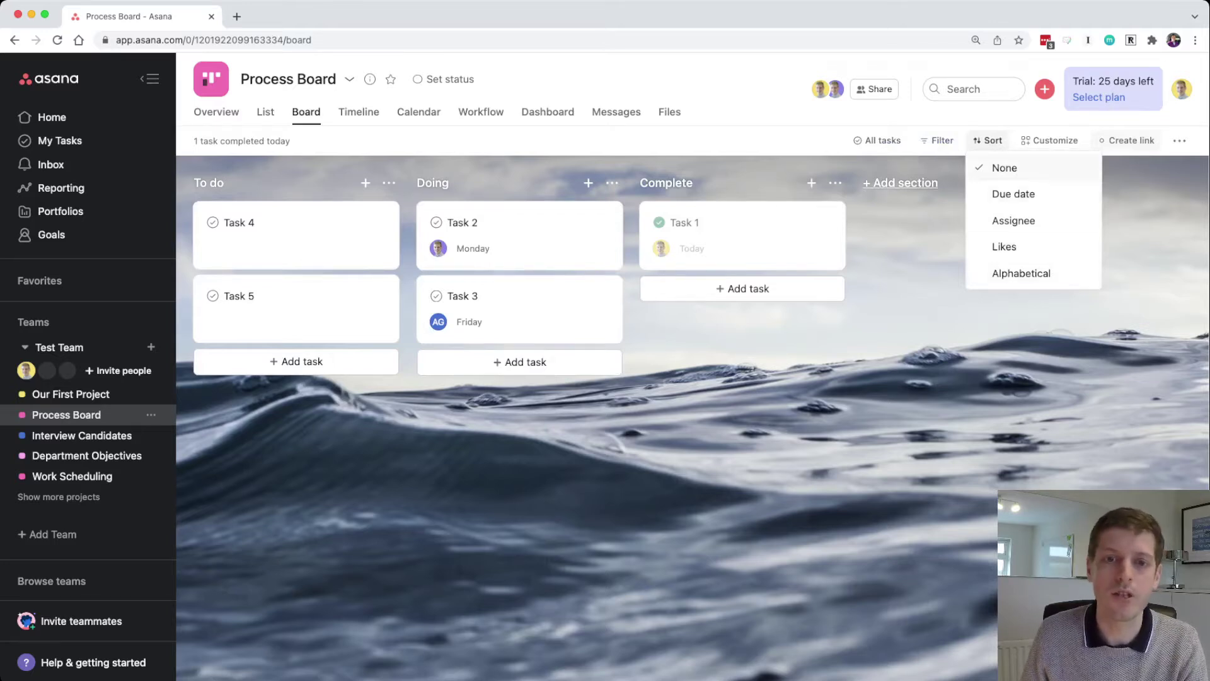
left_click(1005, 168)
left_click_drag(505, 309, 504, 236)
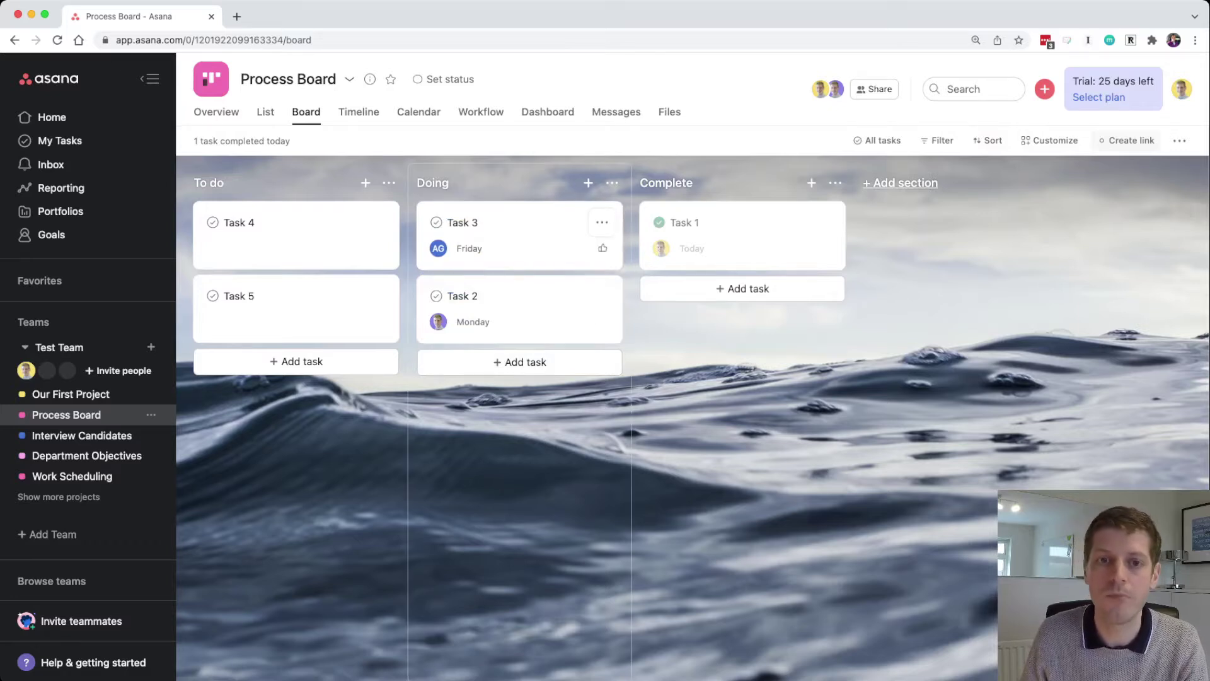
left_click_drag(504, 309, 508, 238)
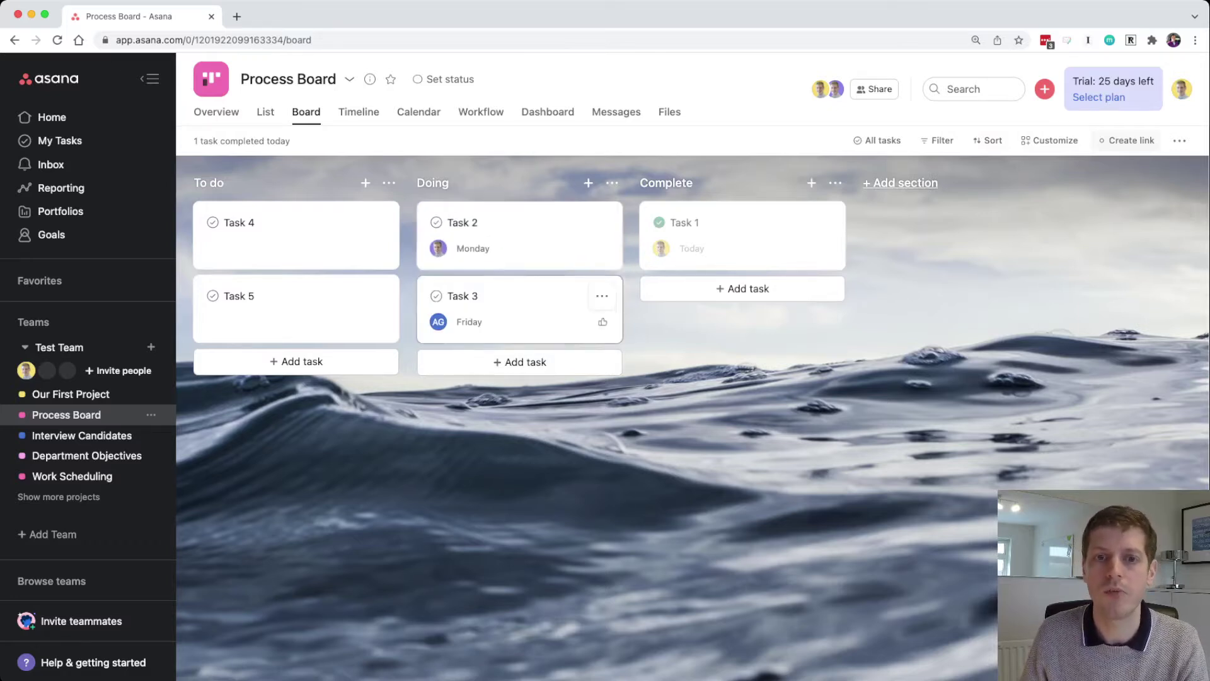